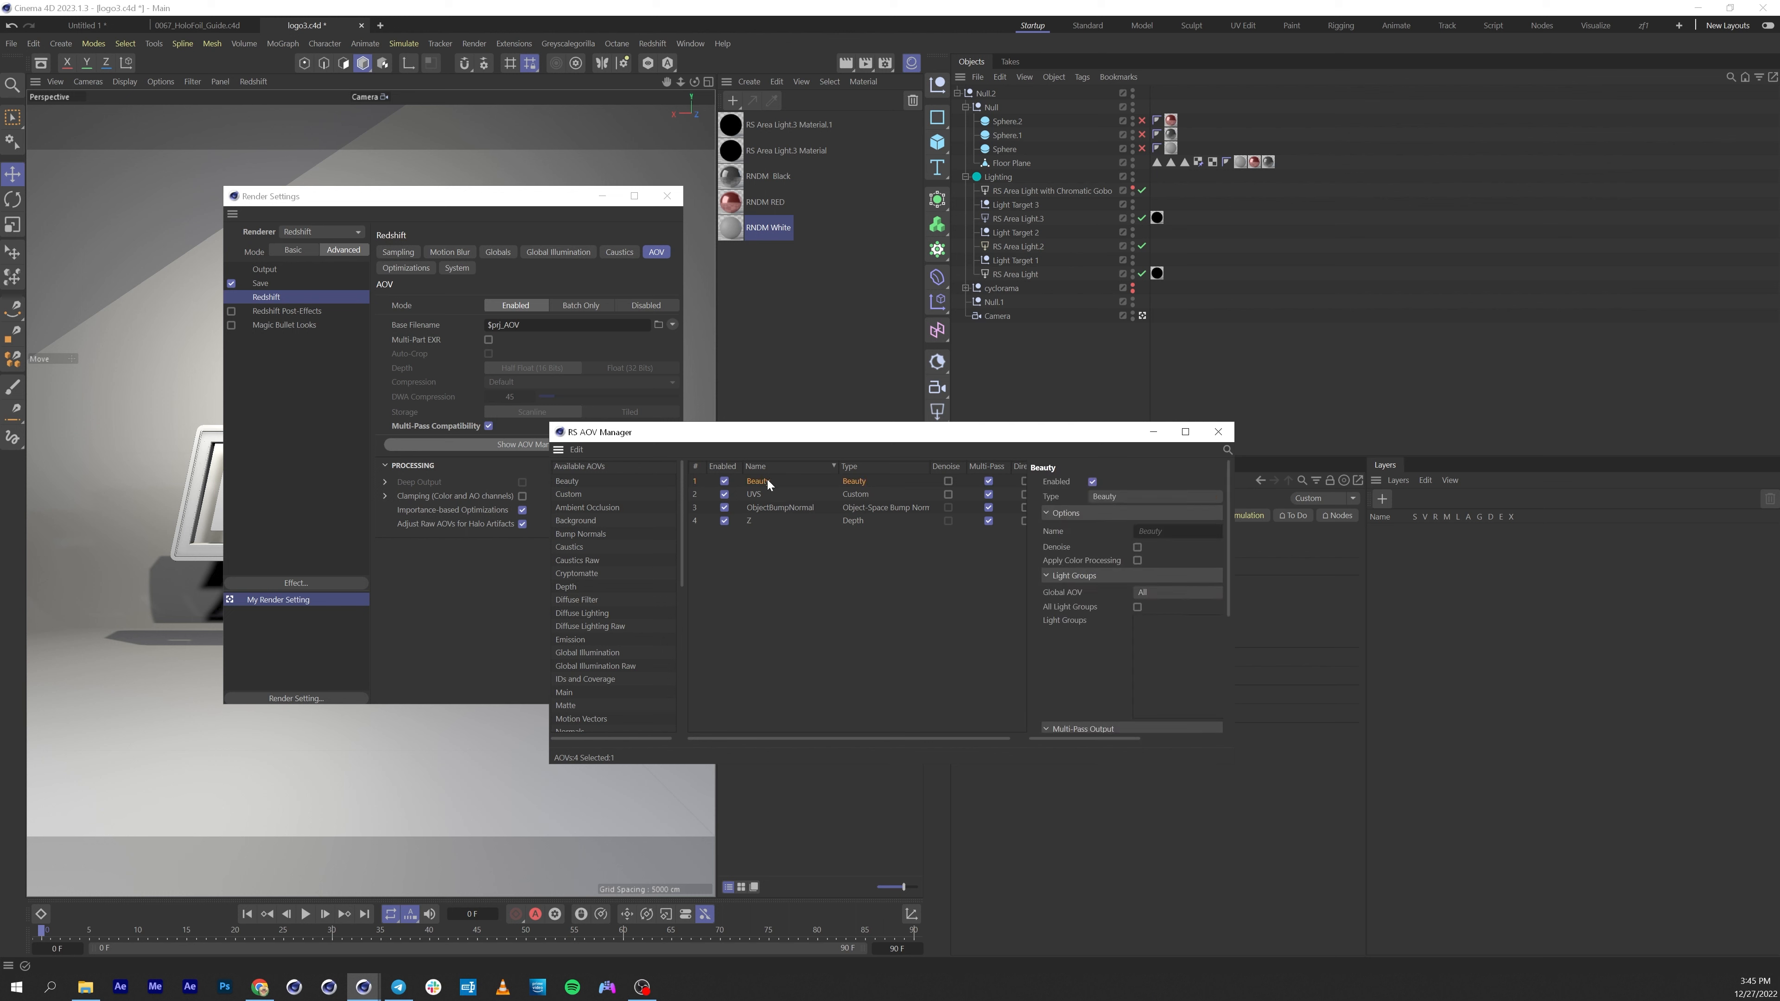
Inspect the UVS, ObjectBumpNormal and Z AOV entries and their settings in the RS AOV Manager.
{"action": "left_click", "coordinate": [761, 495]}
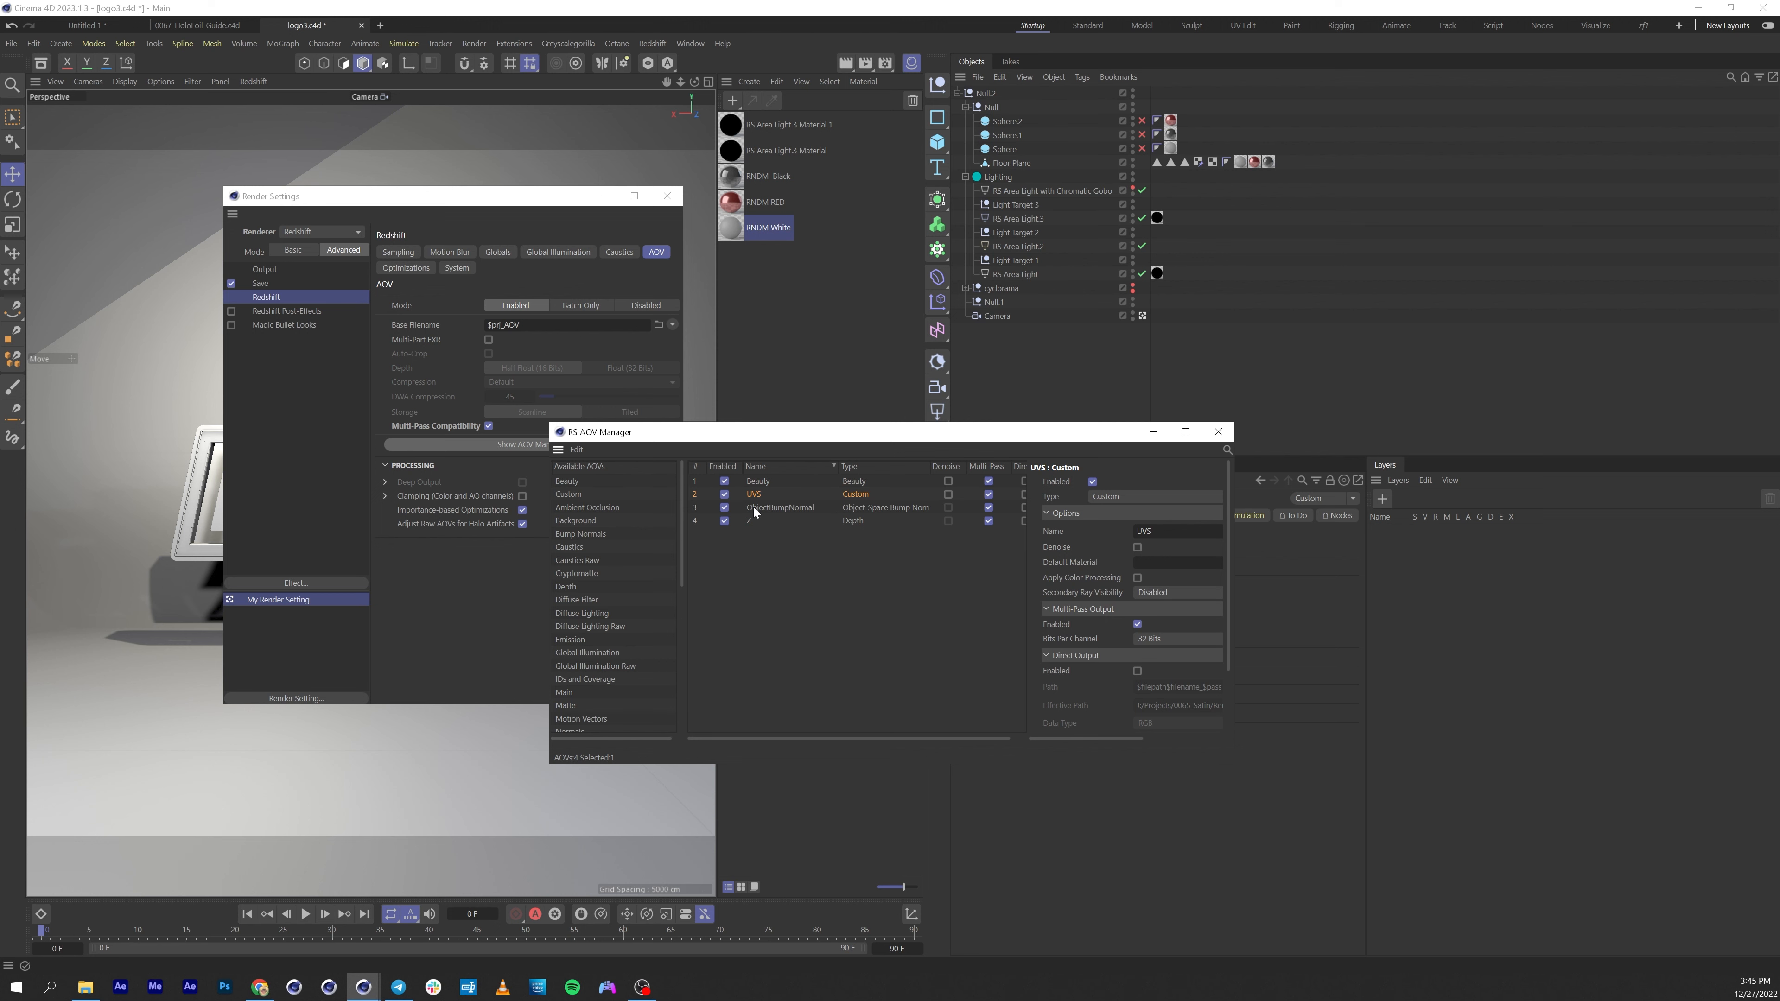
{"action": "left_click_drag", "start_coordinate": [788, 435], "coordinate": [474, 549]}
{"action": "left_click", "coordinate": [464, 626]}
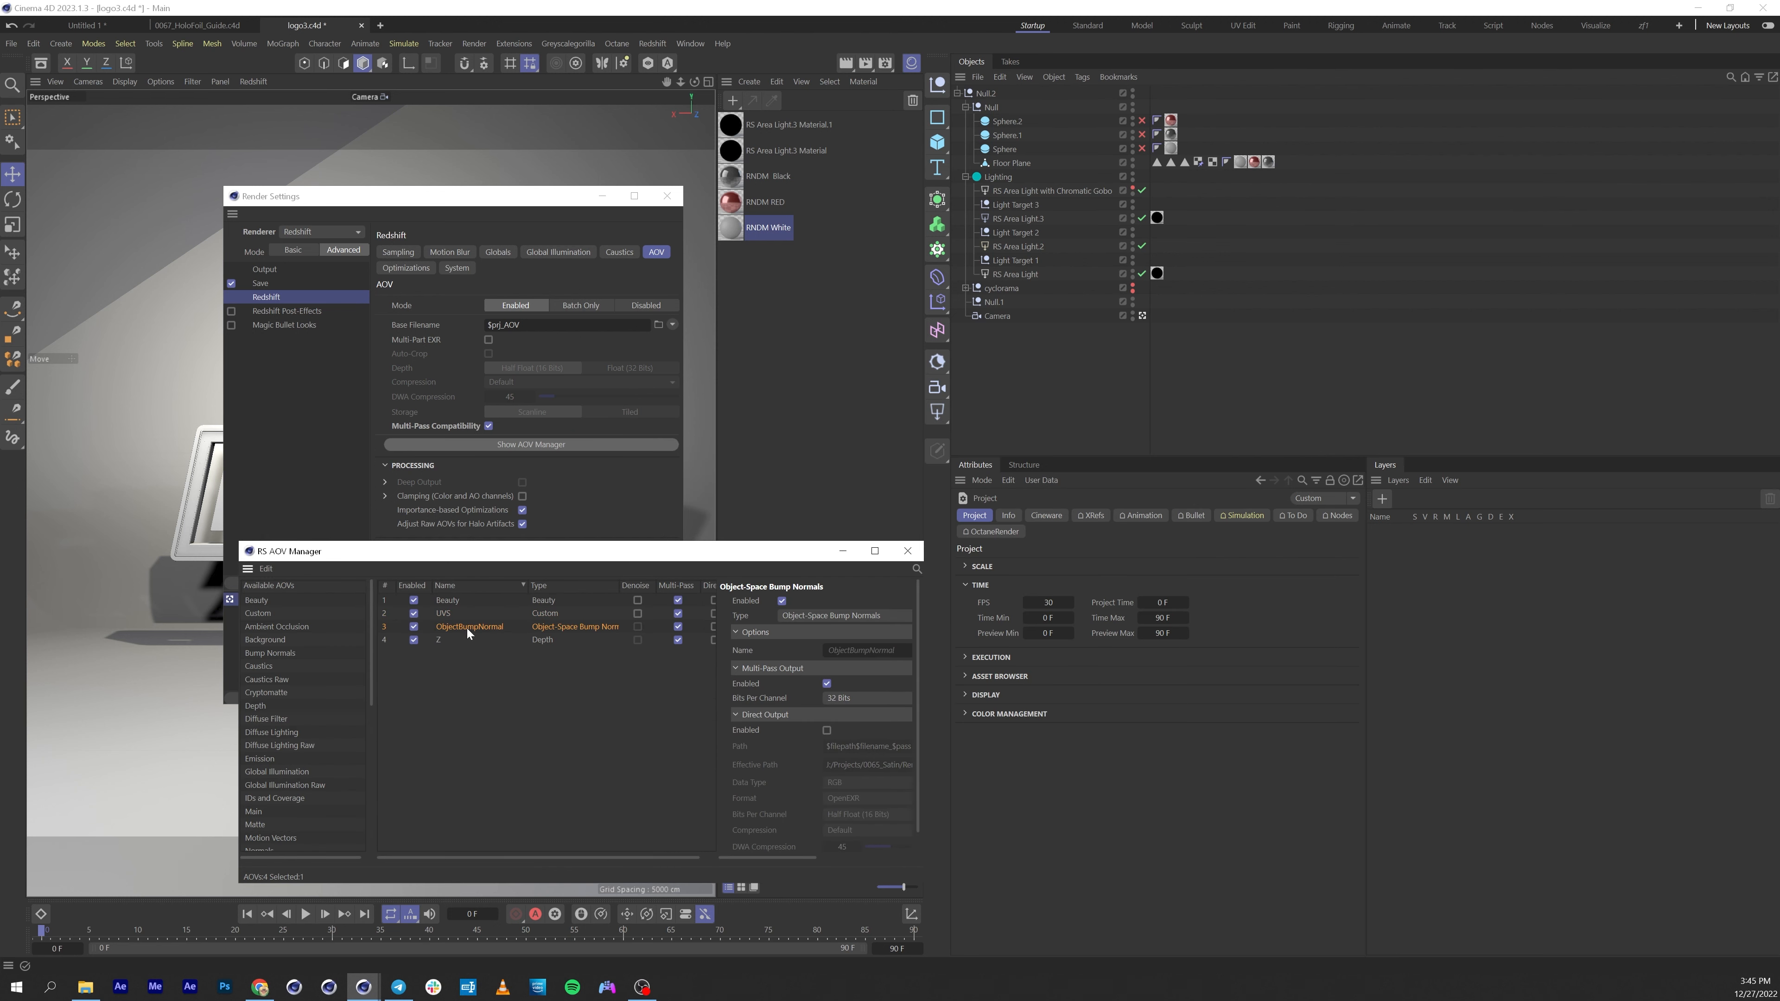
{"action": "left_click", "coordinate": [452, 614]}
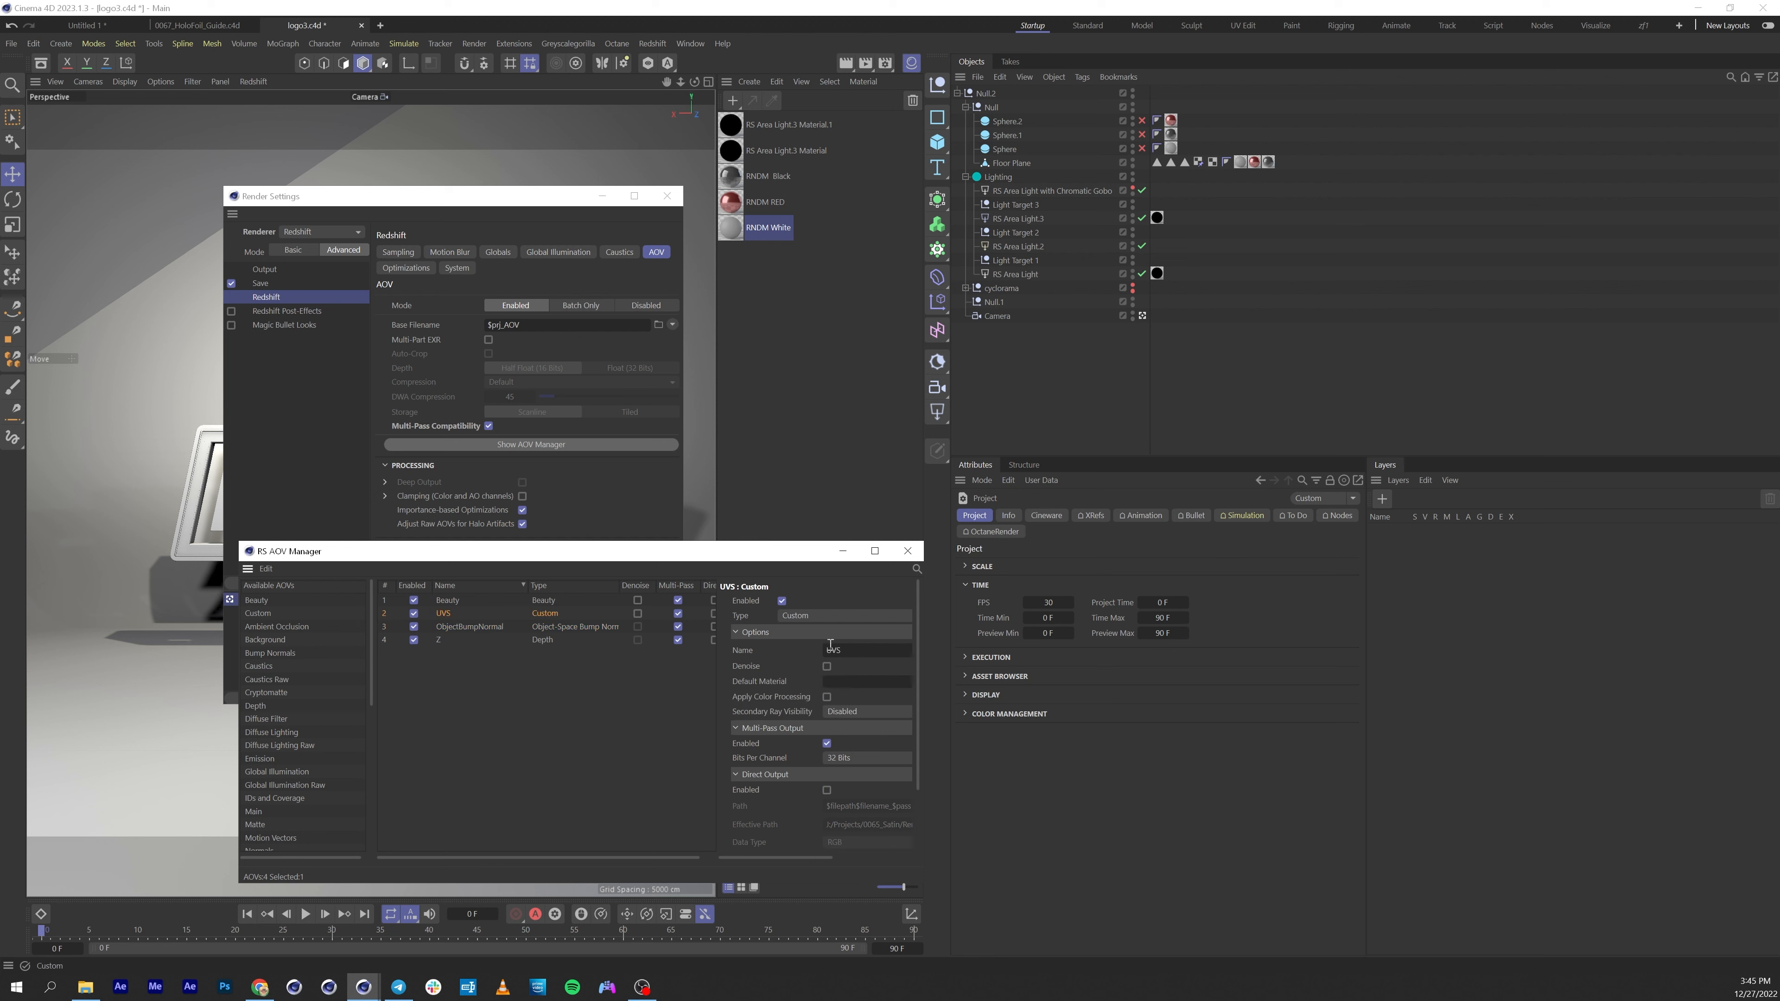
{"action": "left_click", "coordinate": [786, 616]}
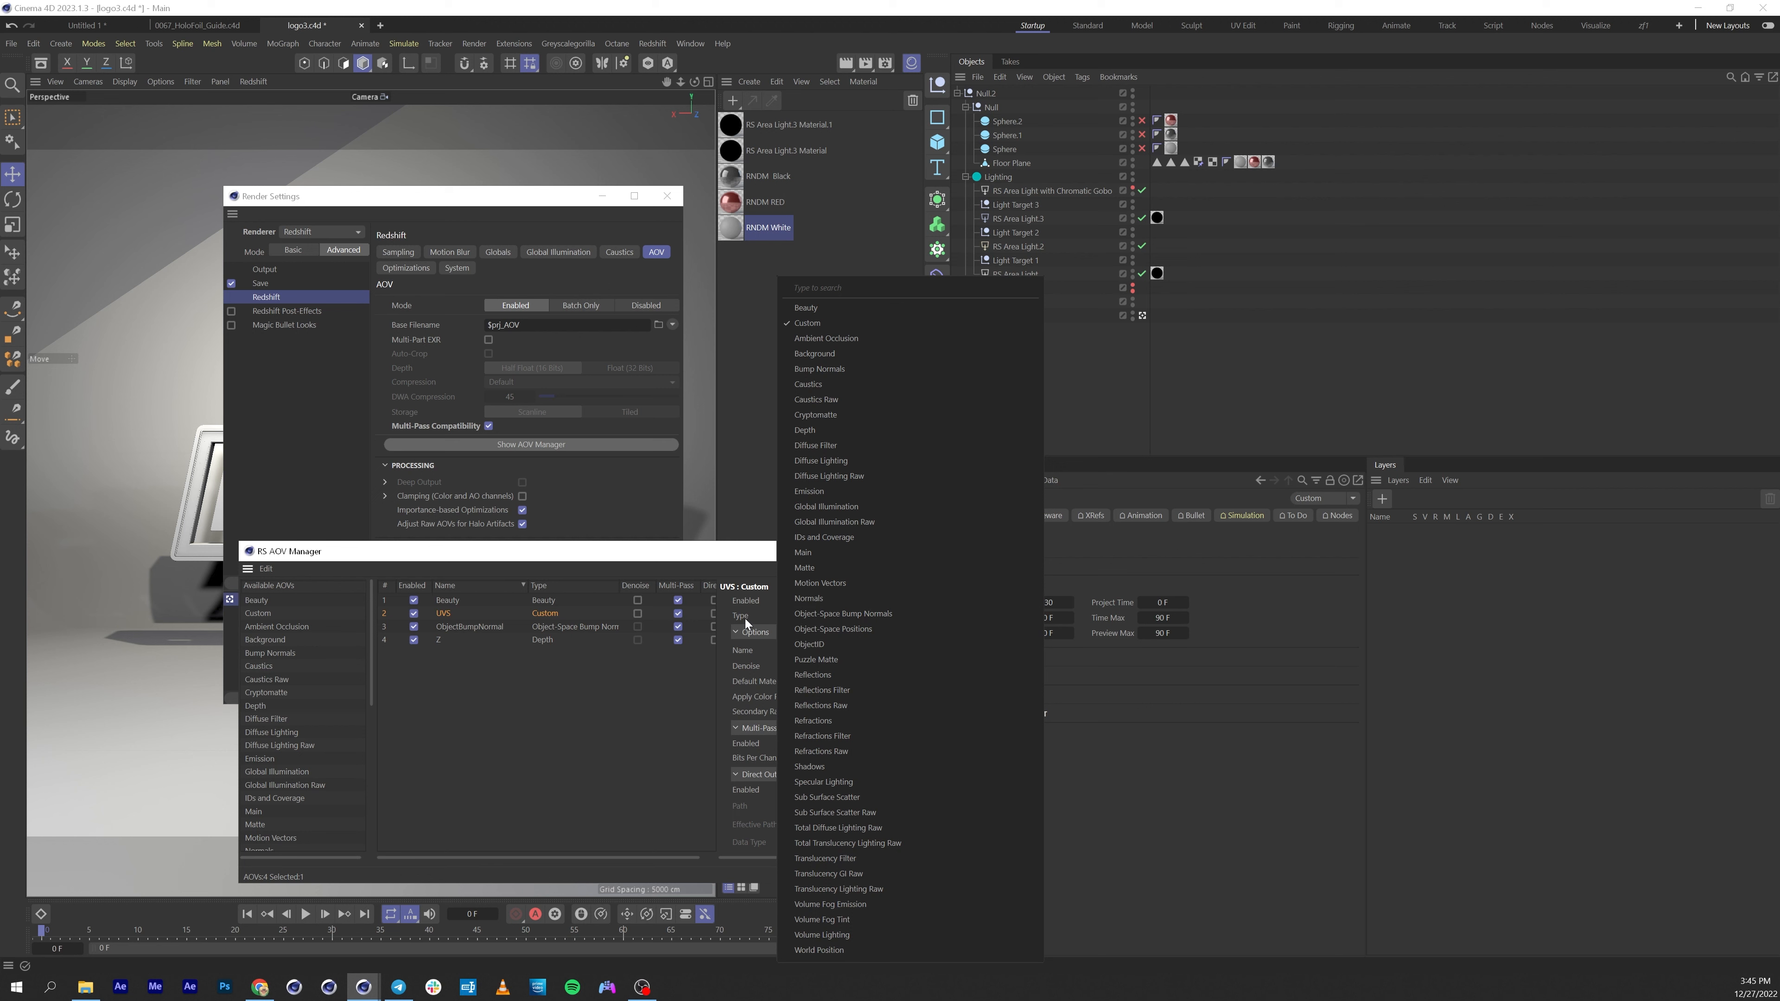
{"action": "left_click", "coordinate": [547, 639]}
{"action": "left_click", "coordinate": [541, 629]}
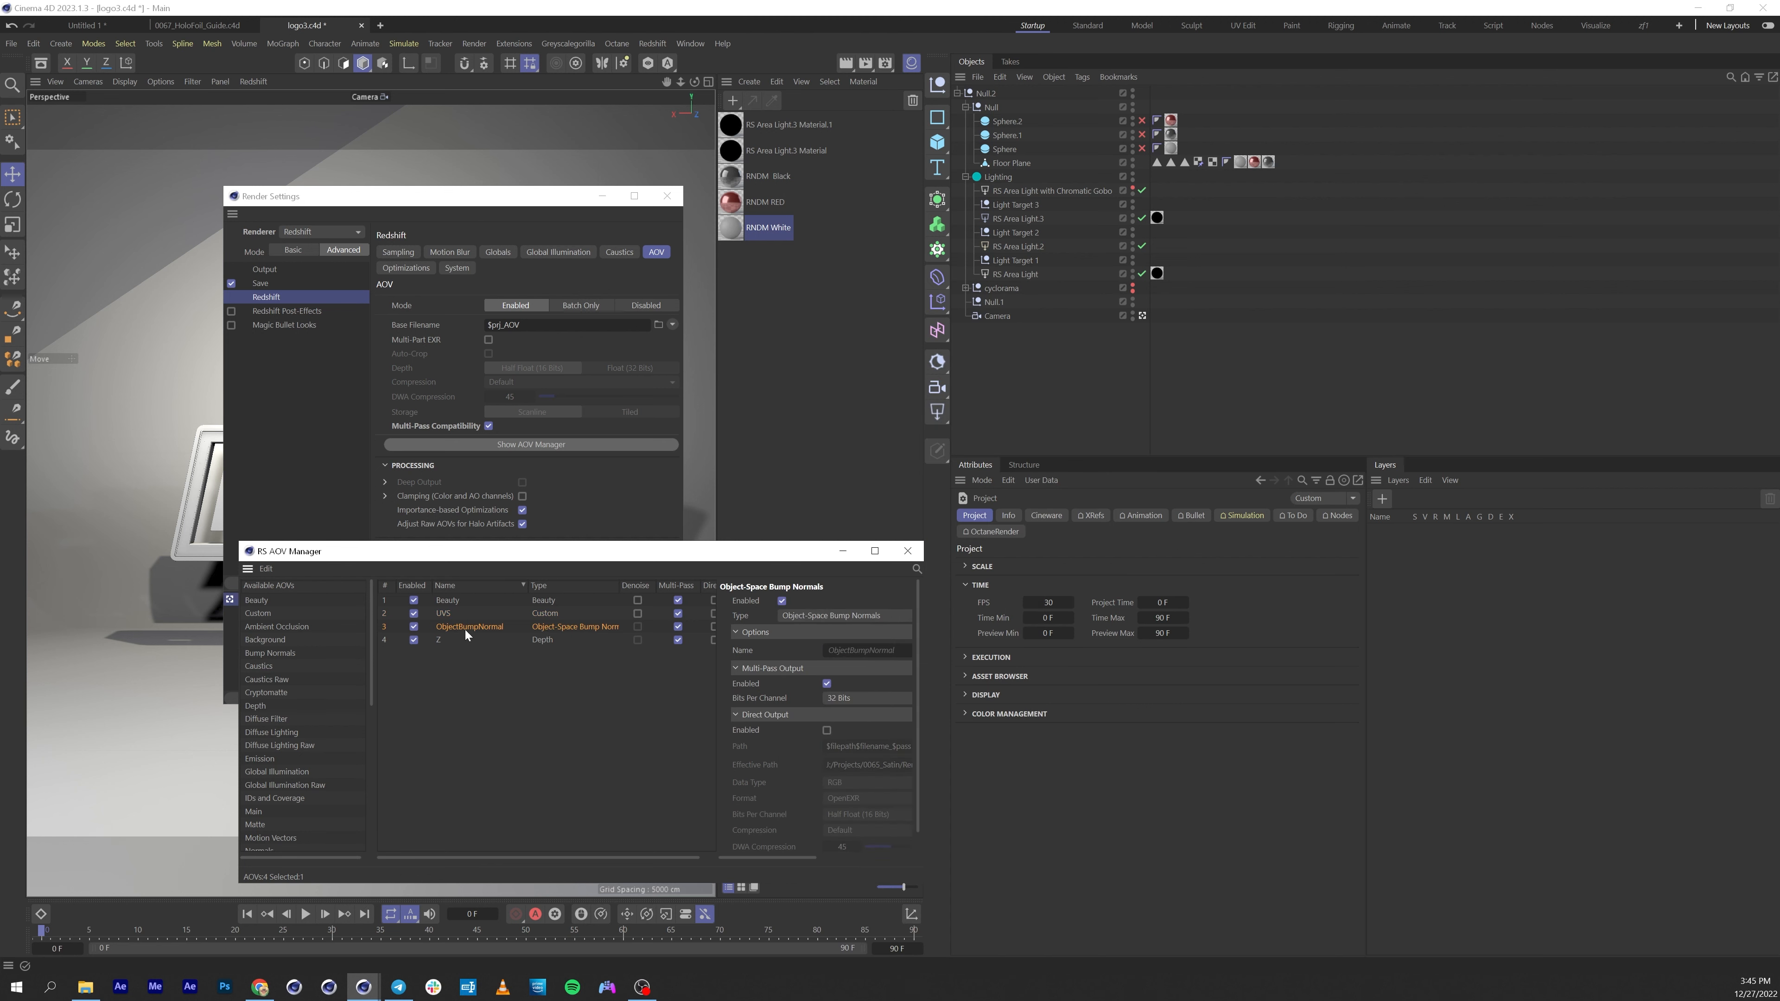
{"action": "left_click", "coordinate": [514, 640]}
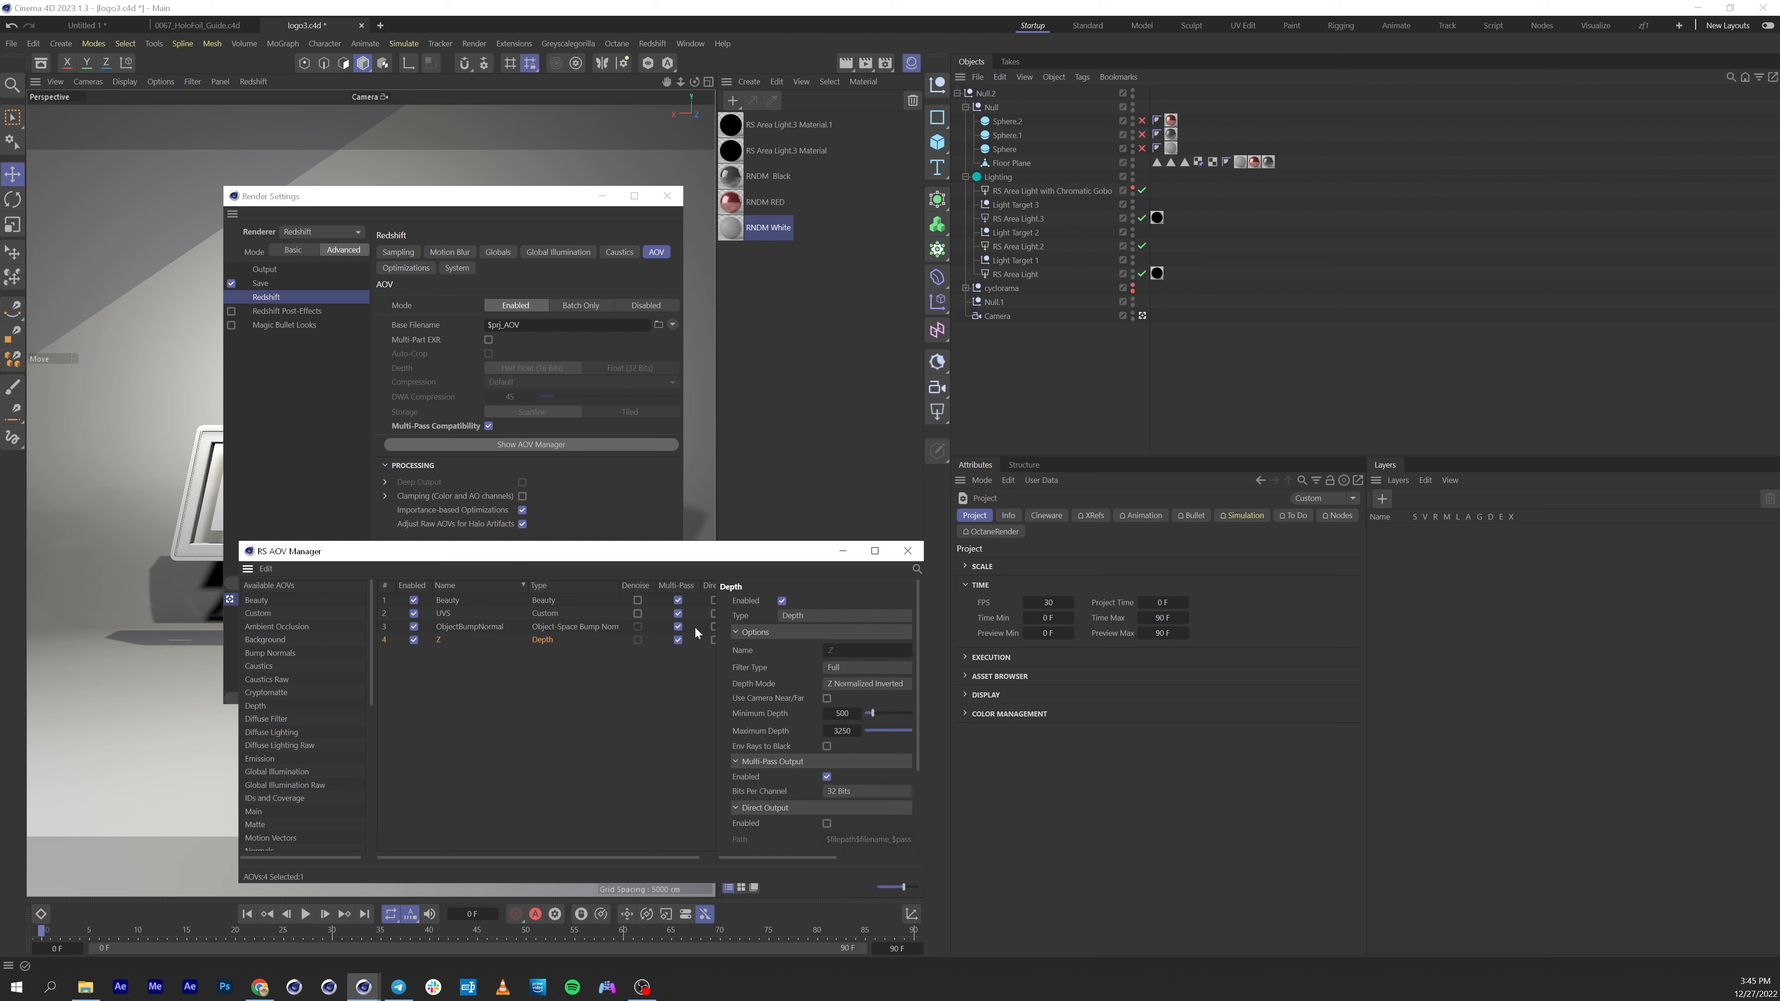
Check the Depth Mode options of the Z AOV, then close the RS AOV Manager.
{"action": "left_click", "coordinate": [840, 684]}
{"action": "left_click", "coordinate": [800, 678]}
{"action": "left_click", "coordinate": [830, 682]}
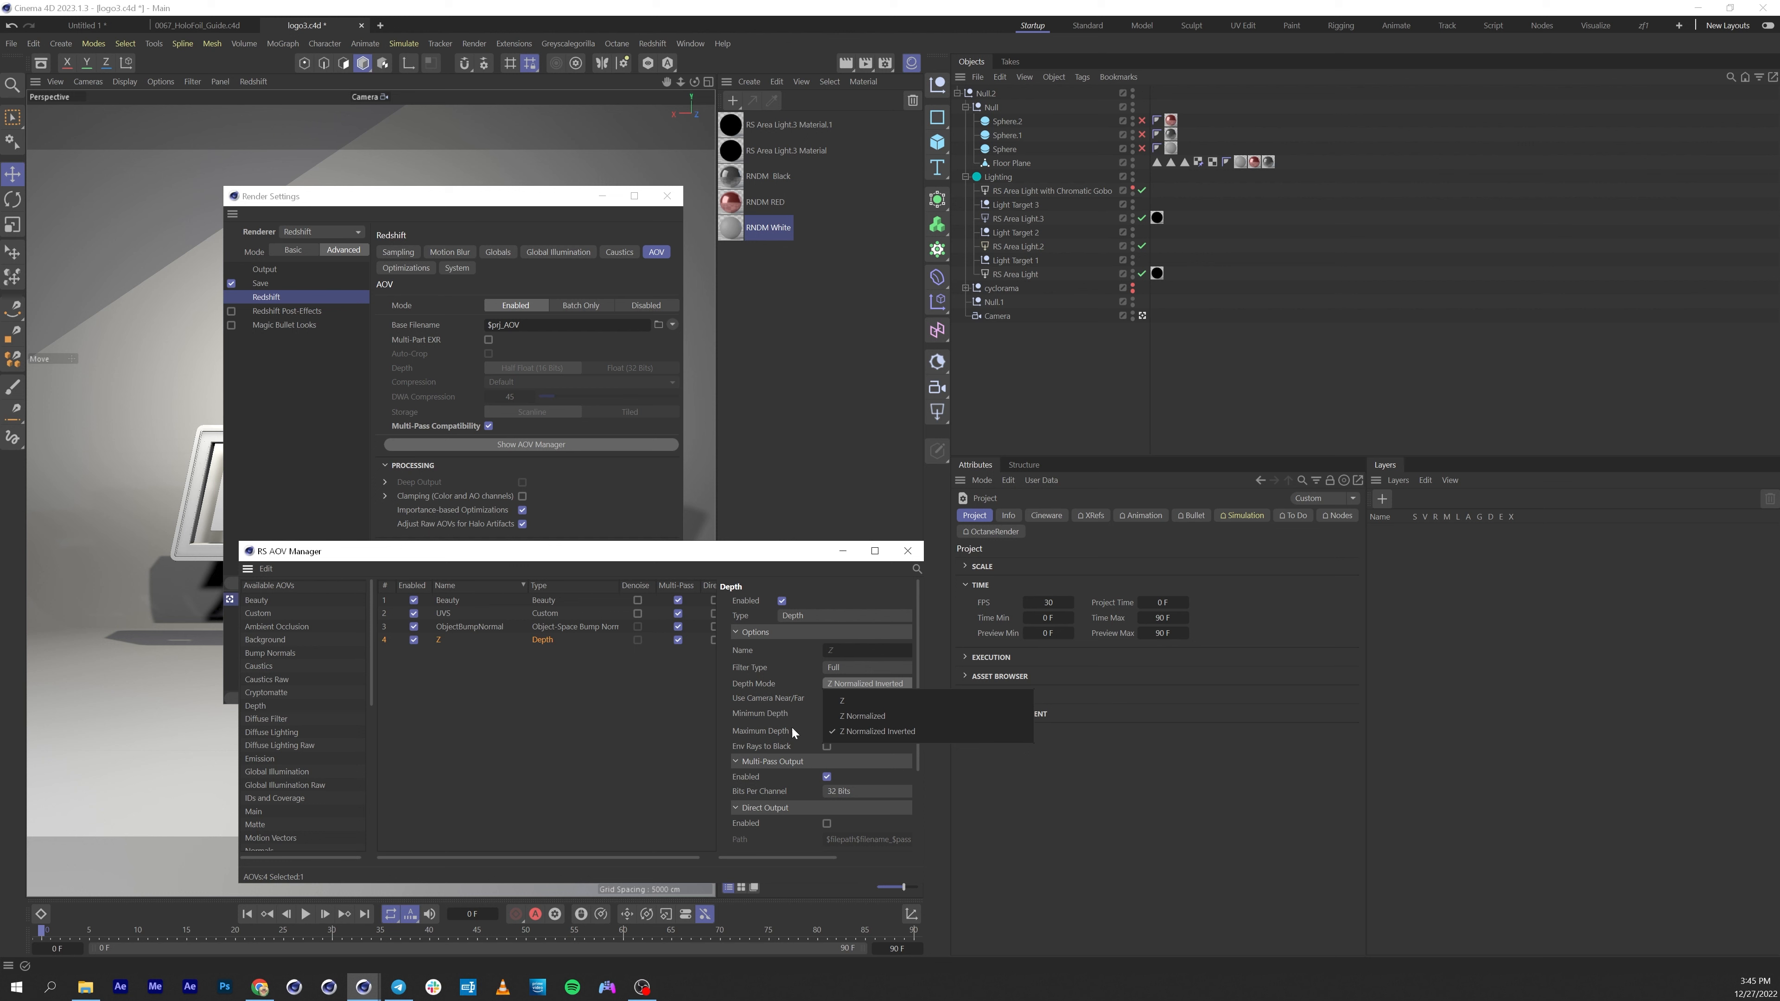
{"action": "left_click", "coordinate": [784, 715]}
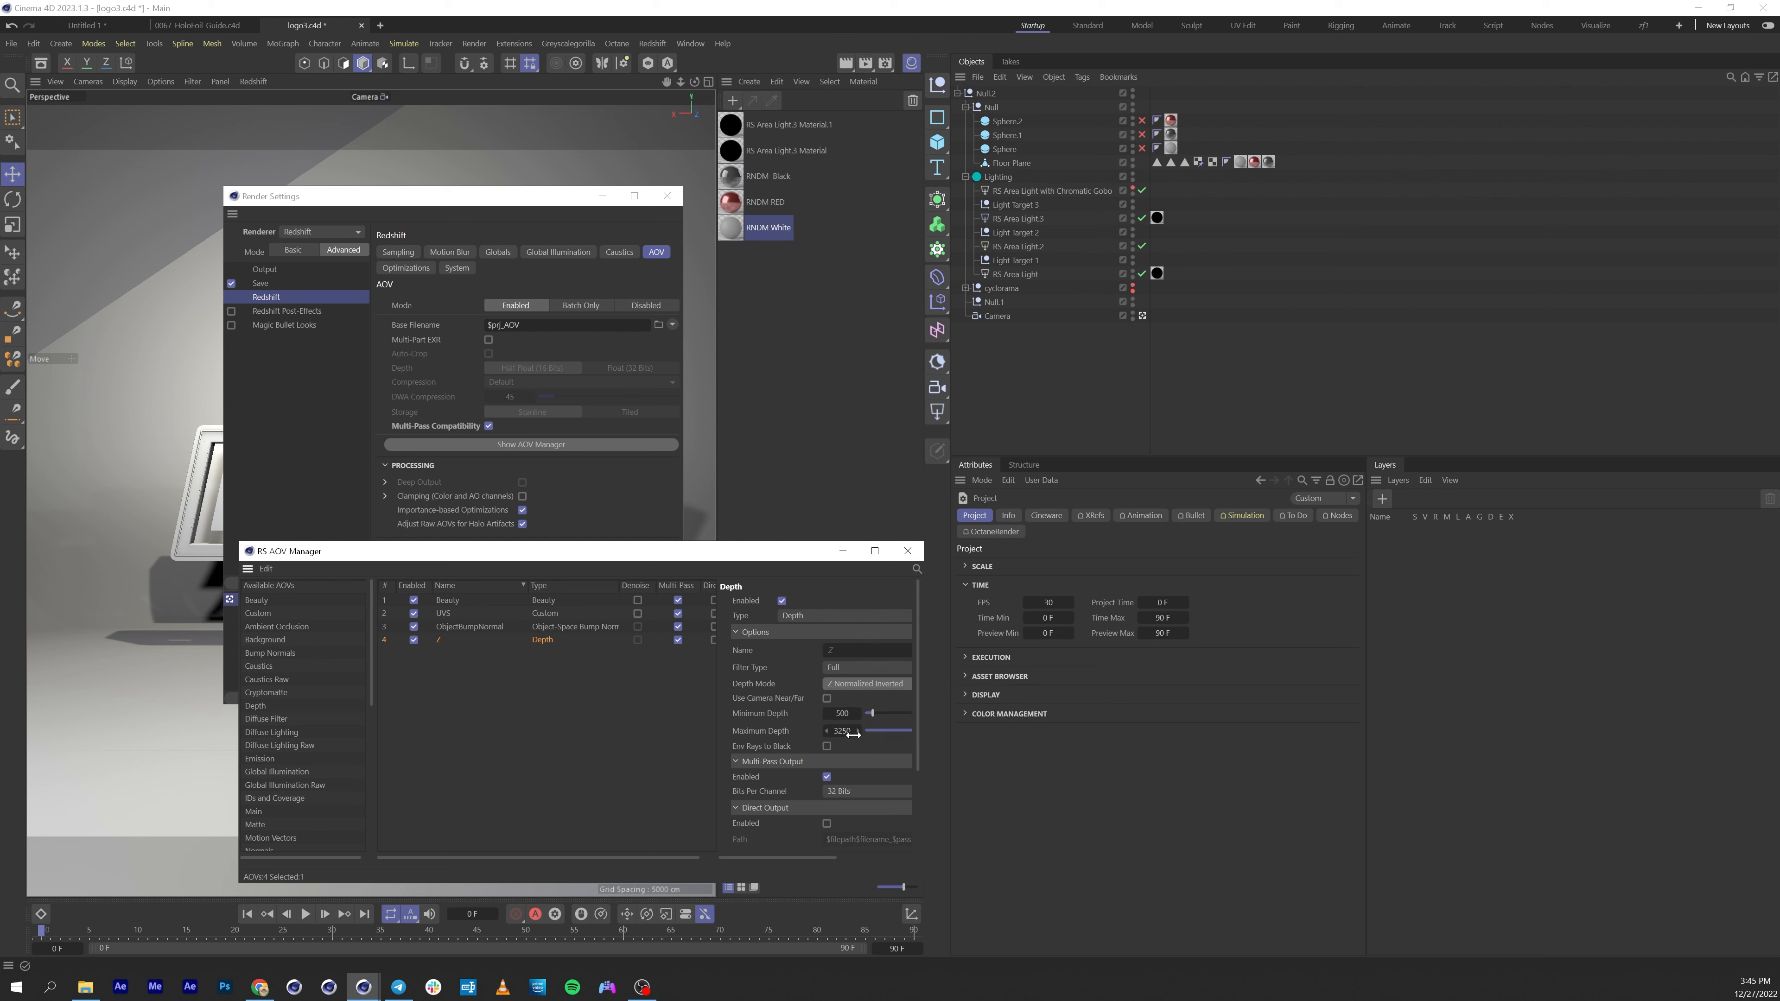
{"action": "left_click", "coordinate": [916, 558]}
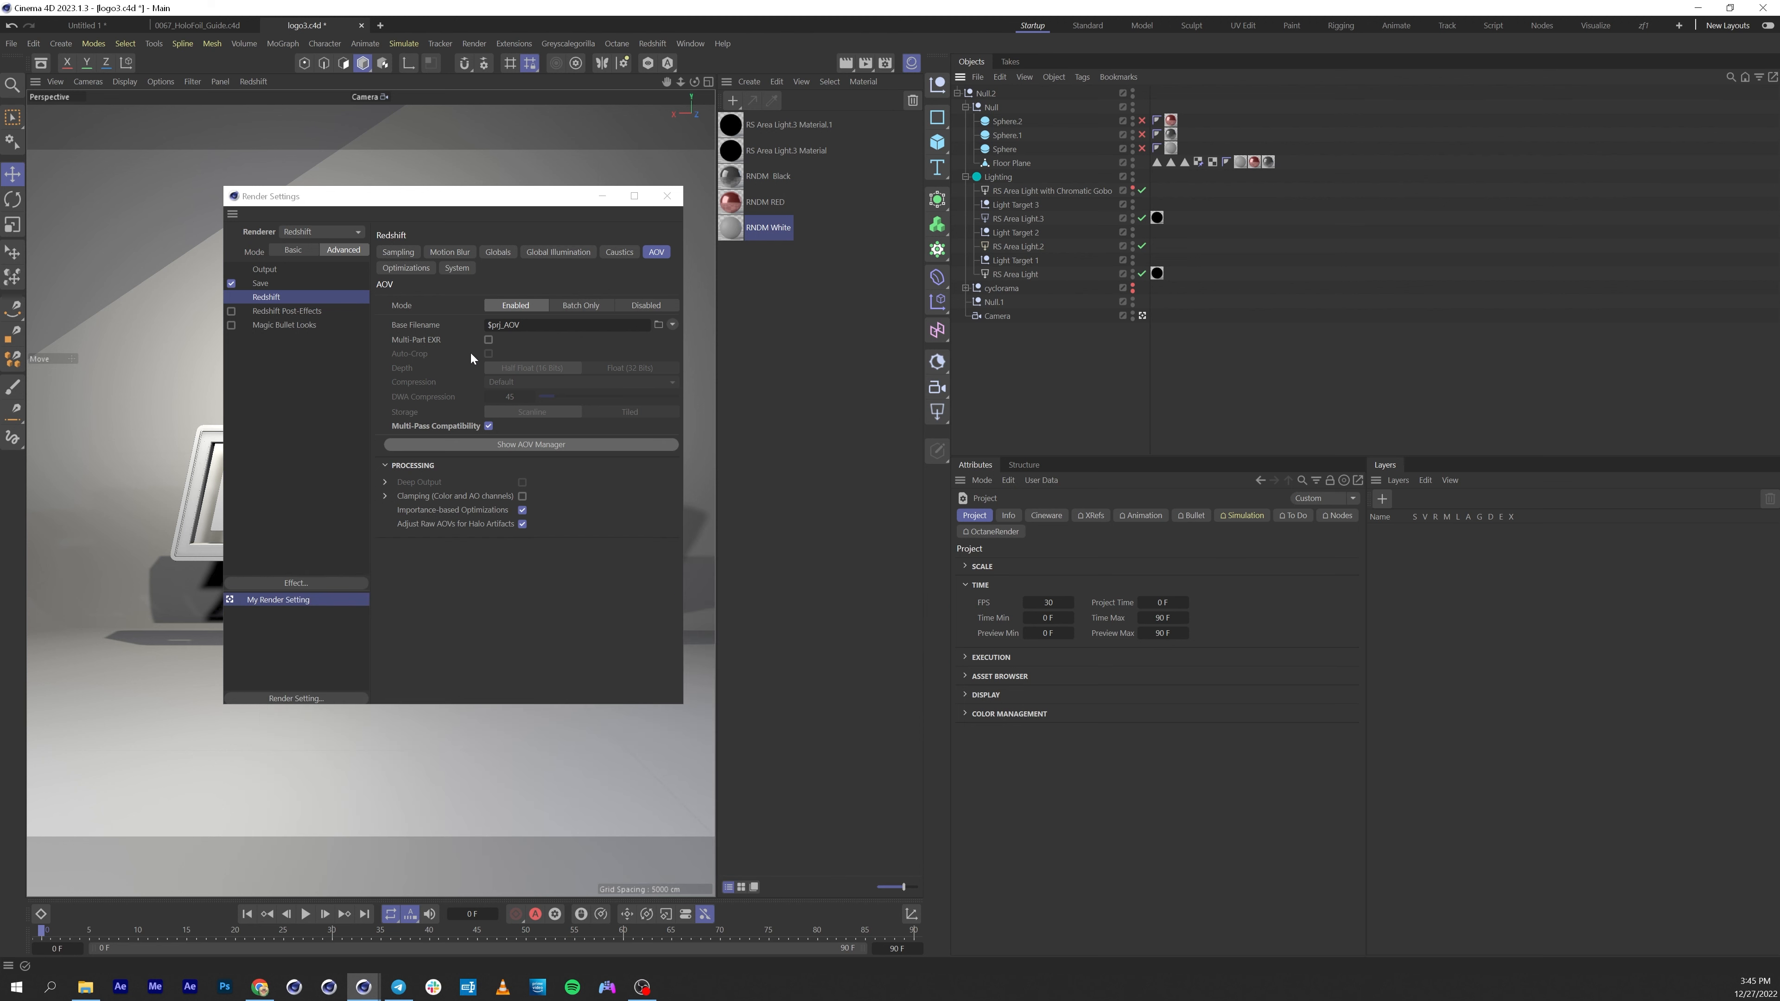
Review the multi-pass image save settings, then close Render Settings.
{"action": "left_click", "coordinate": [266, 283]}
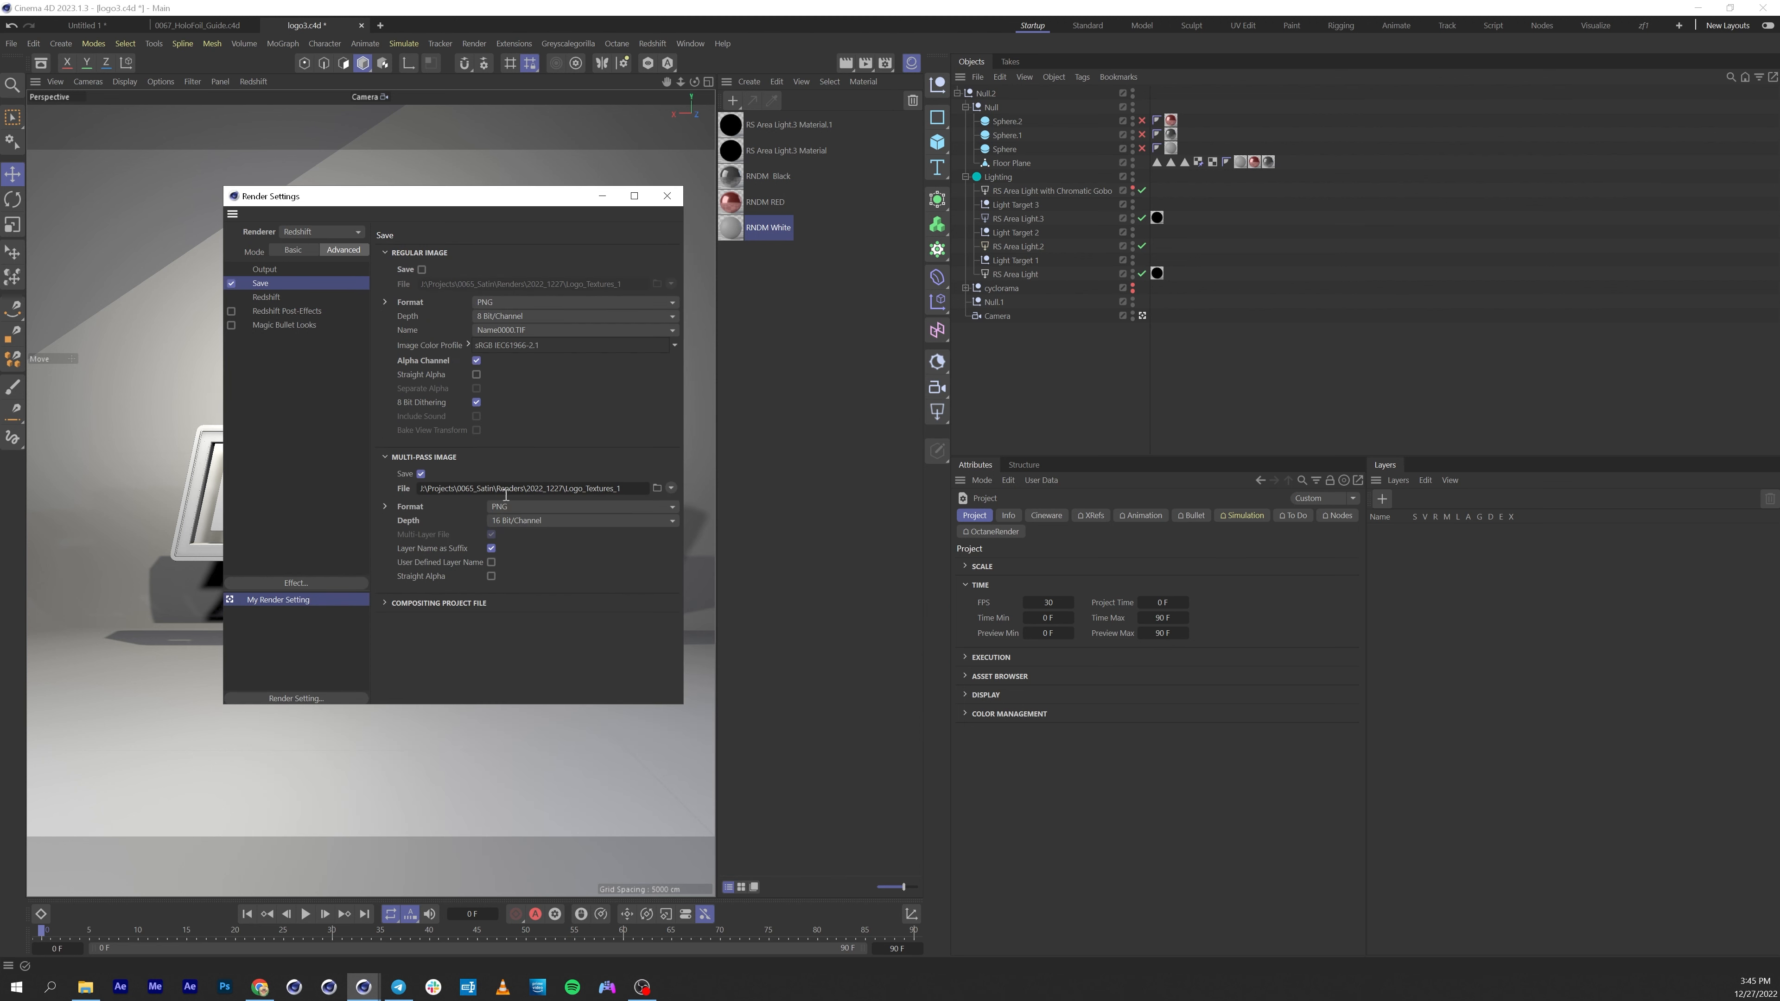
{"action": "left_click", "coordinate": [541, 518]}
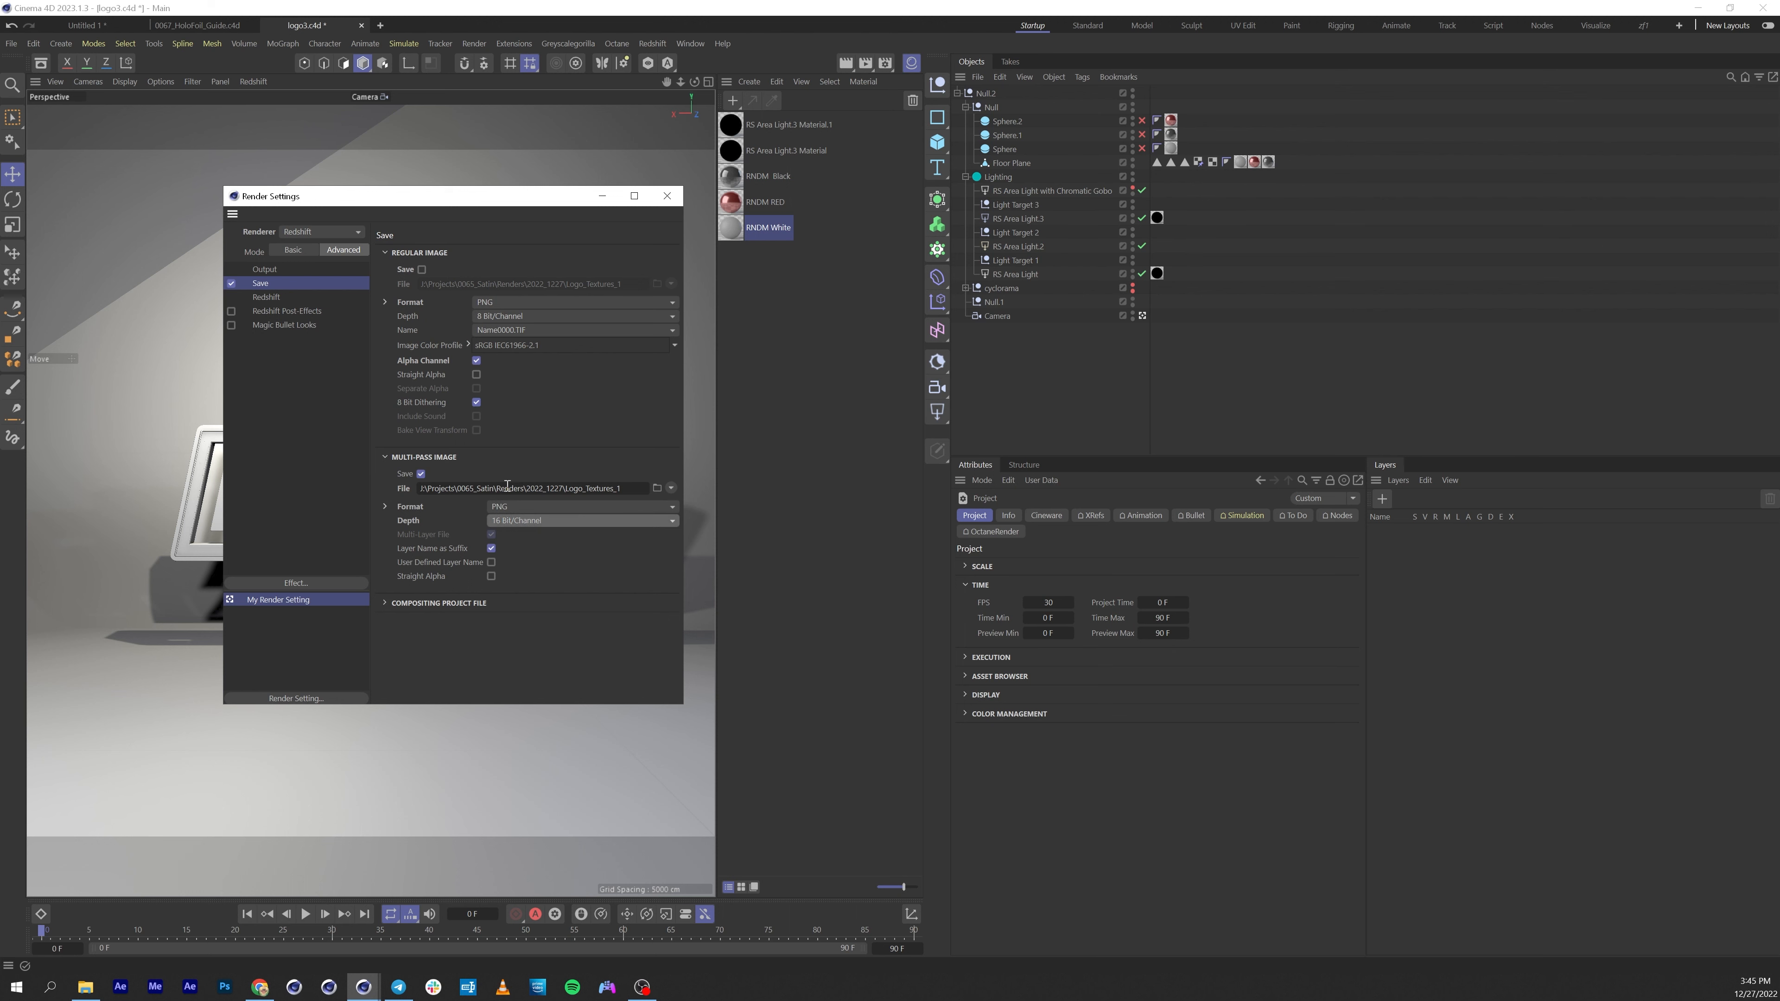
{"action": "left_click", "coordinate": [668, 196]}
Open the RNDM Black material's shader graph and move the three ramp nodes and RS Color Layer node lower.
{"action": "double_click", "coordinate": [767, 175]}
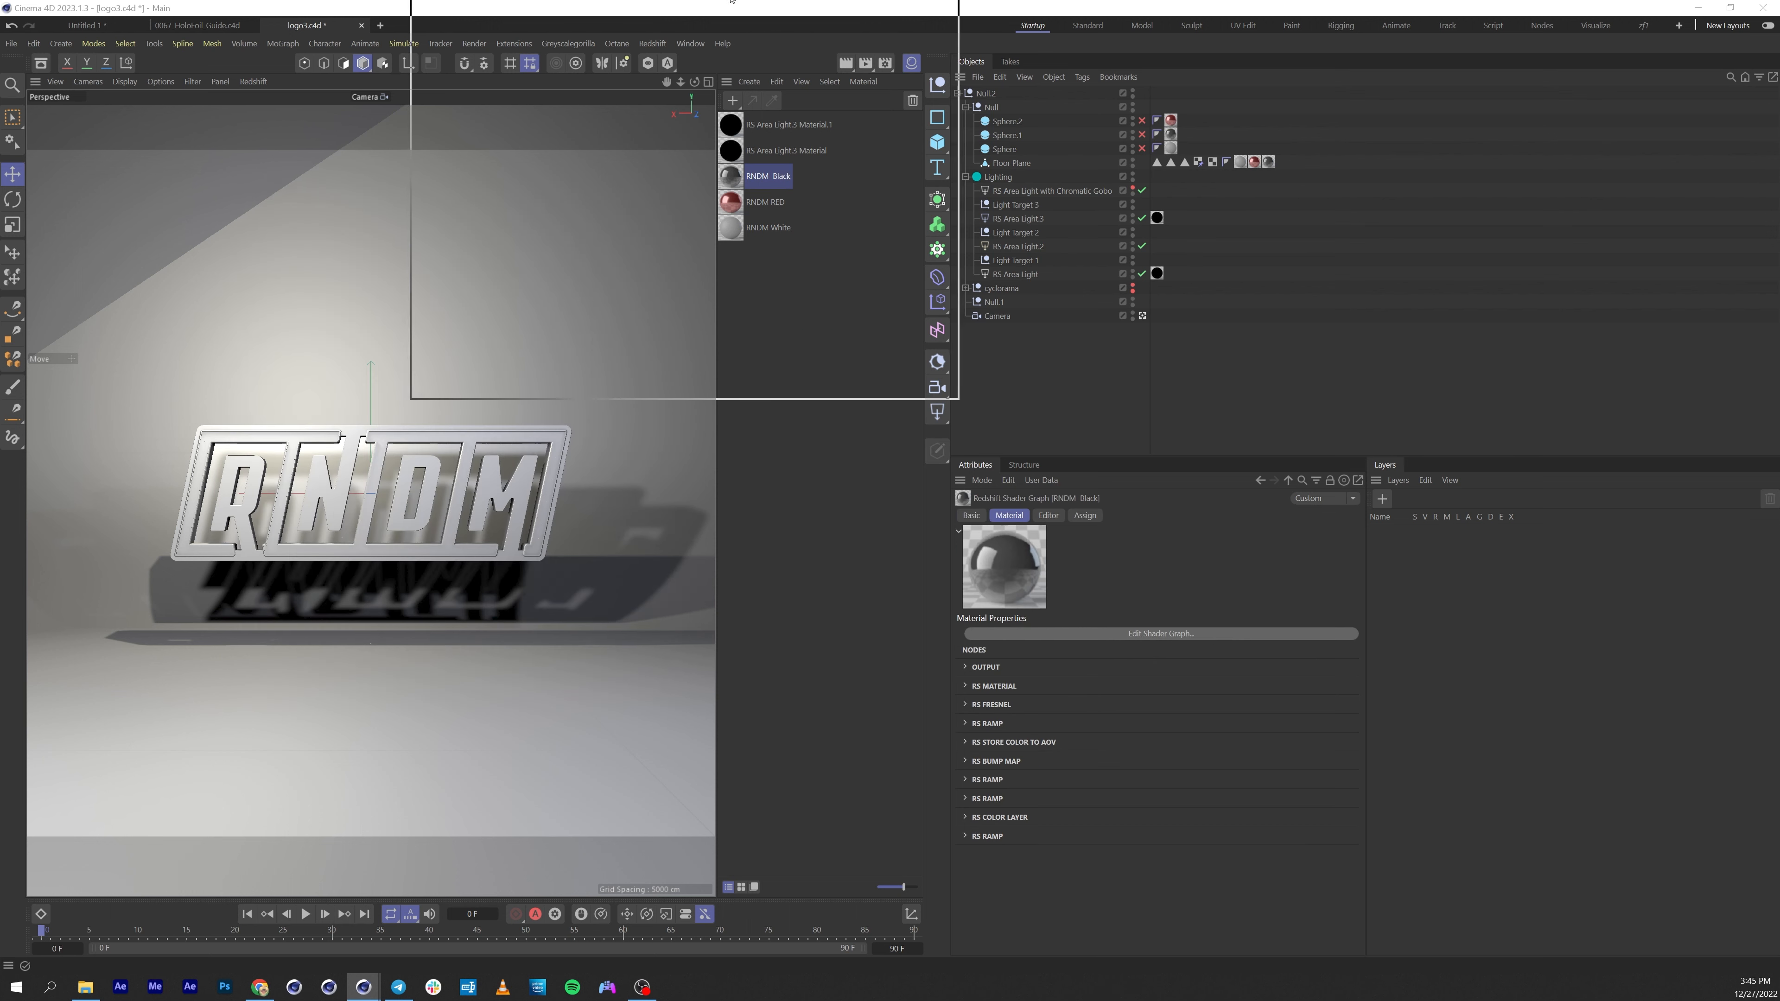
{"action": "left_click_drag", "start_coordinate": [641, 697], "coordinate": [1041, 815]}
{"action": "middle_click_drag", "start_coordinate": [510, 471], "coordinate": [584, 481]}
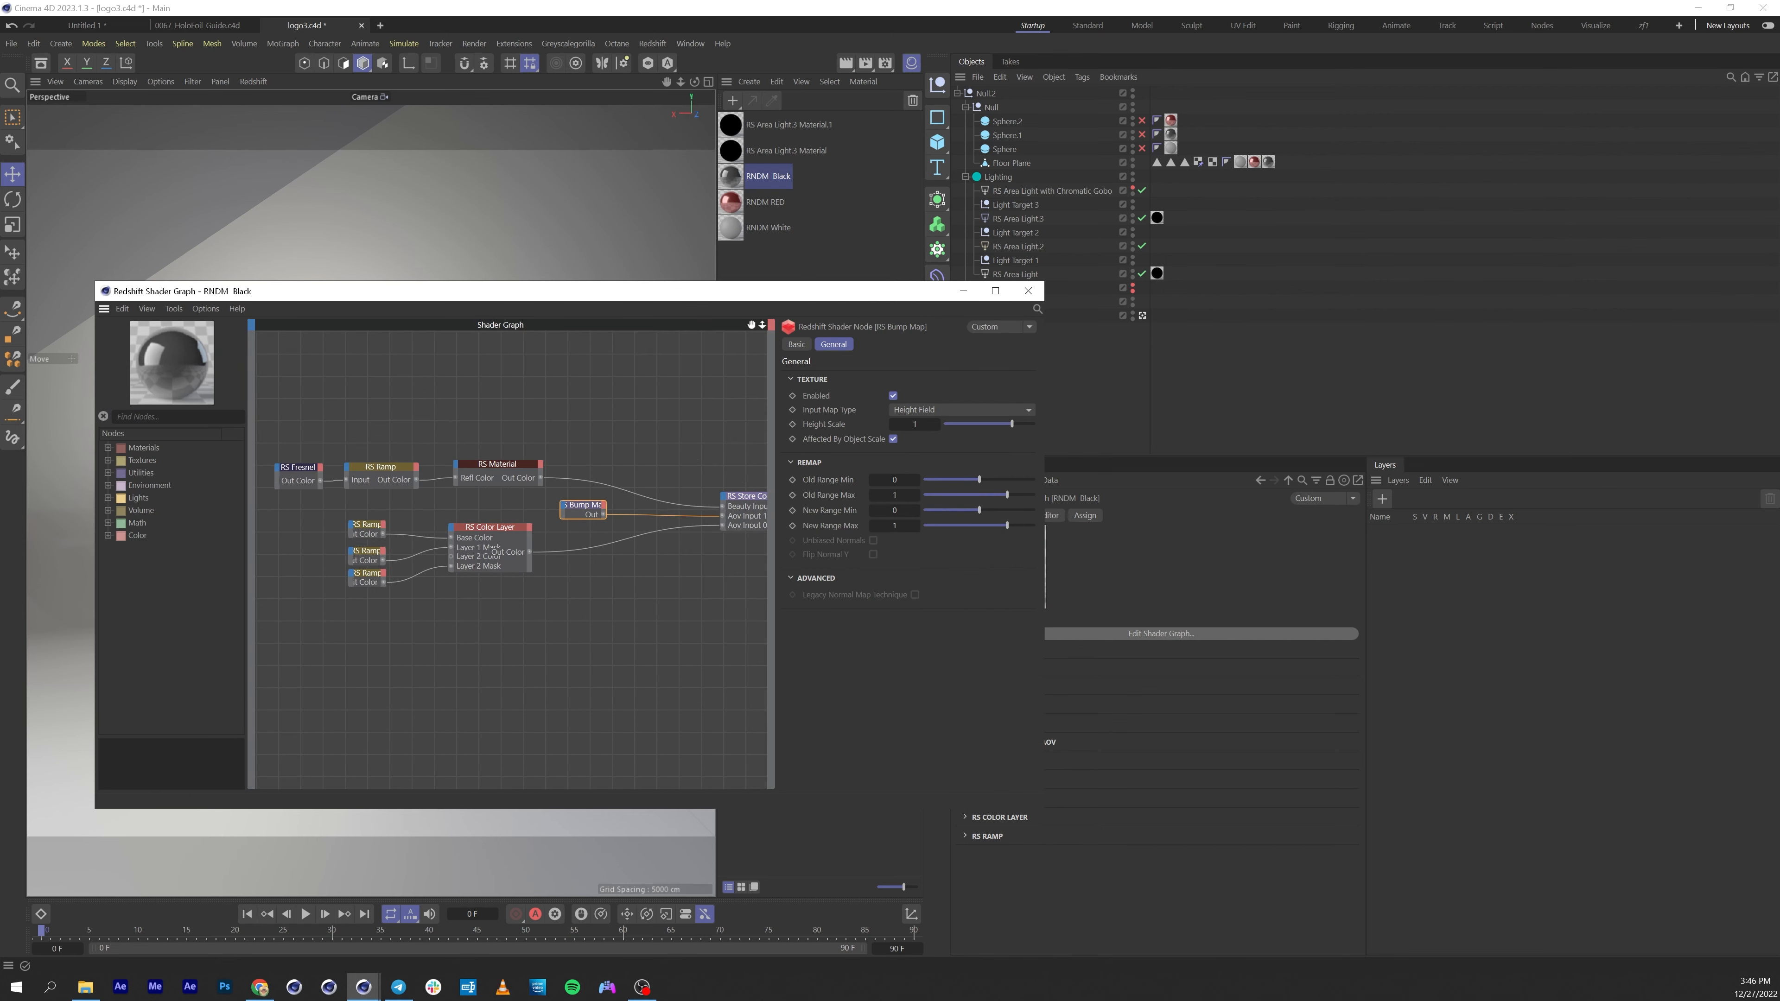
{"action": "left_click_drag", "start_coordinate": [389, 555], "coordinate": [536, 589]}
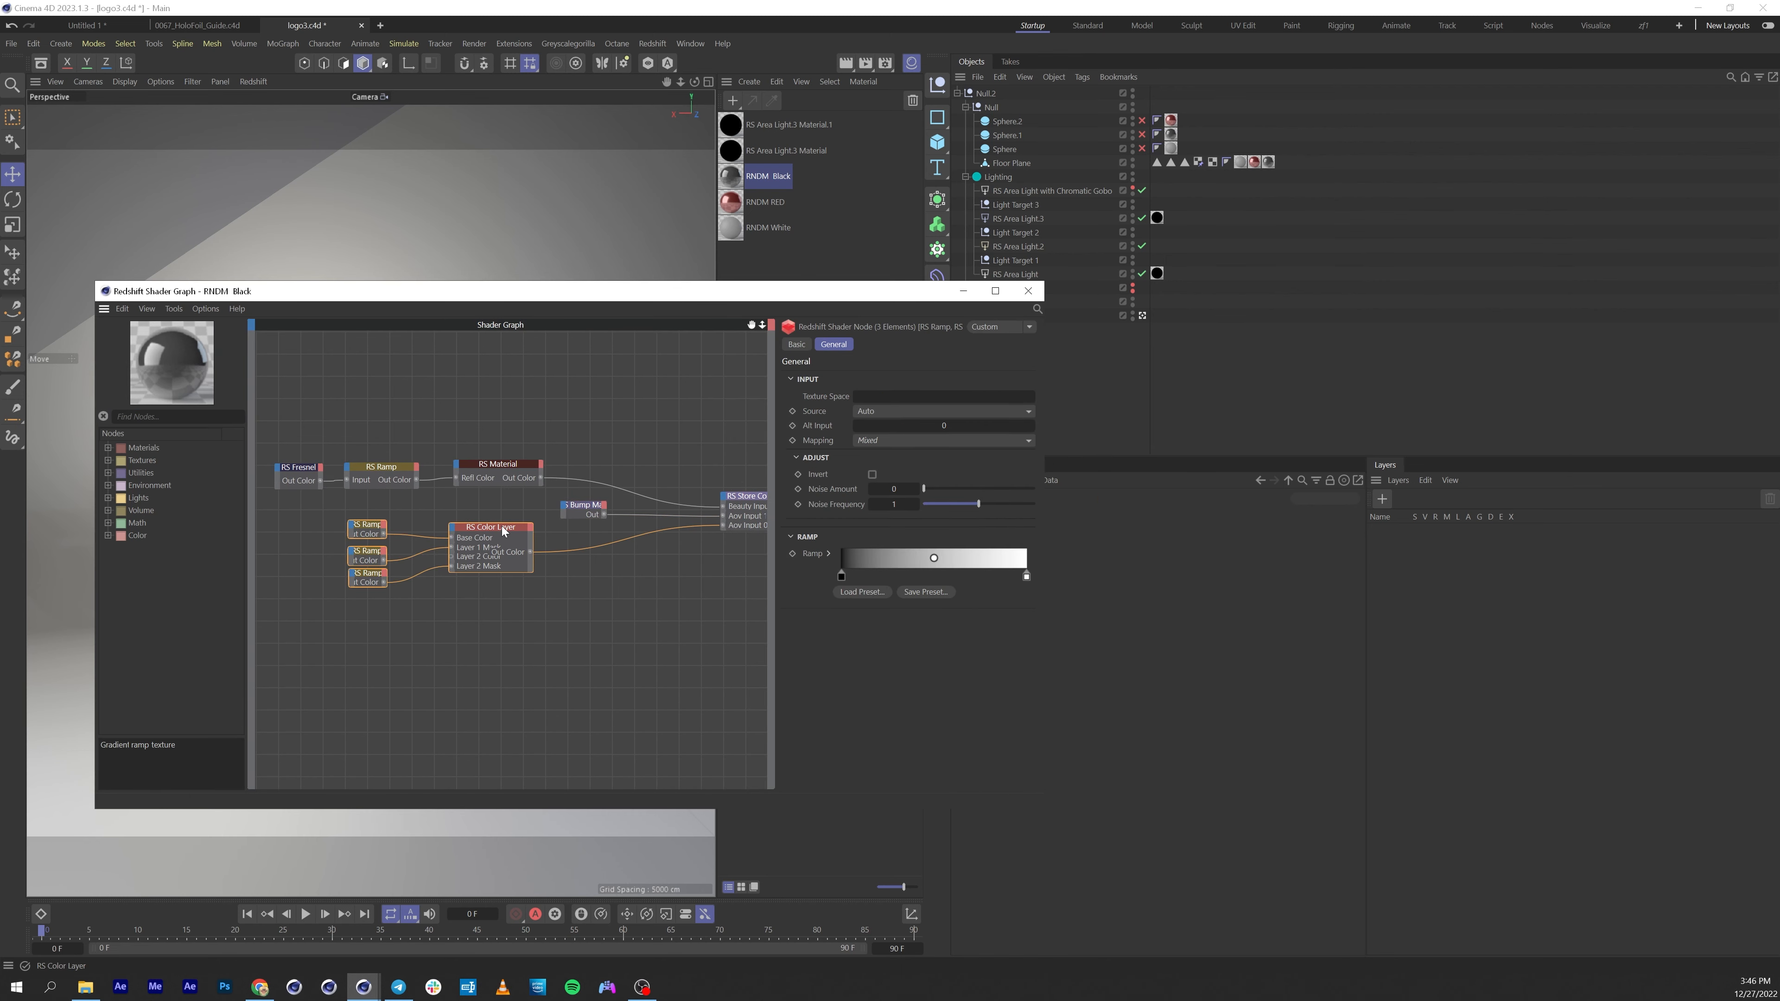
{"action": "left_click_drag", "start_coordinate": [502, 527], "coordinate": [521, 633]}
{"action": "left_click", "coordinate": [508, 569]}
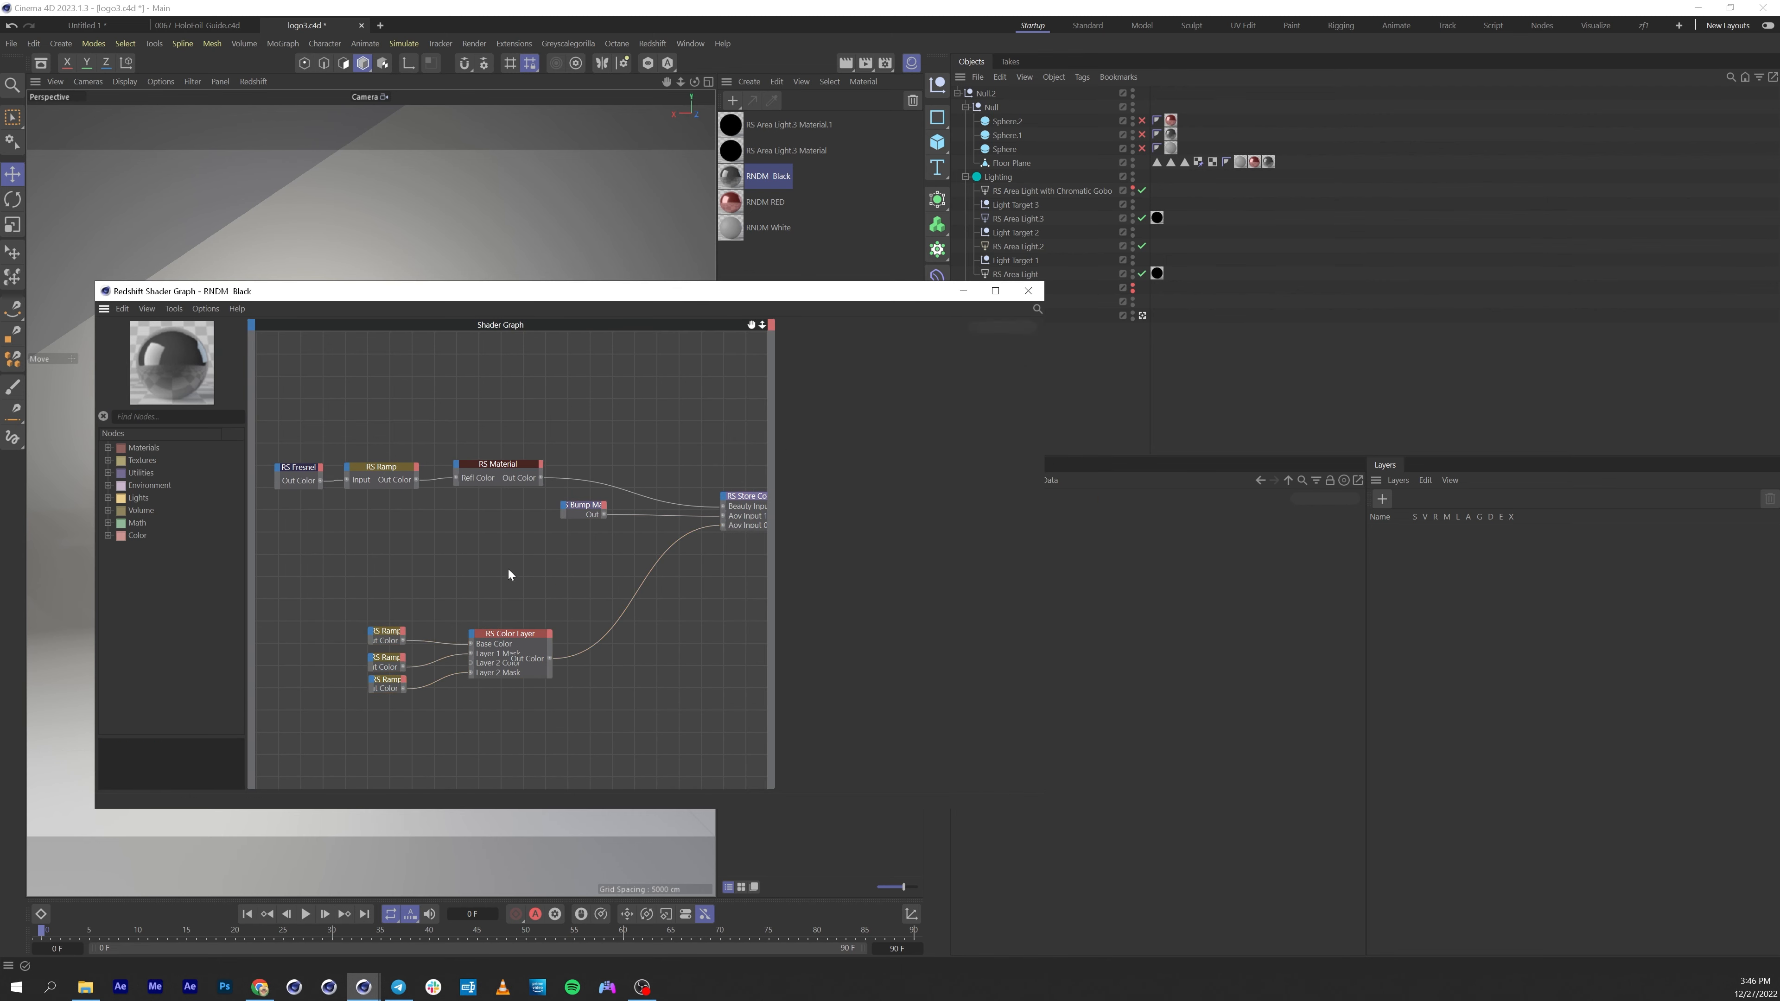
{"action": "left_click", "coordinate": [385, 633]}
{"action": "left_click_drag", "start_coordinate": [502, 655], "coordinate": [529, 662]}
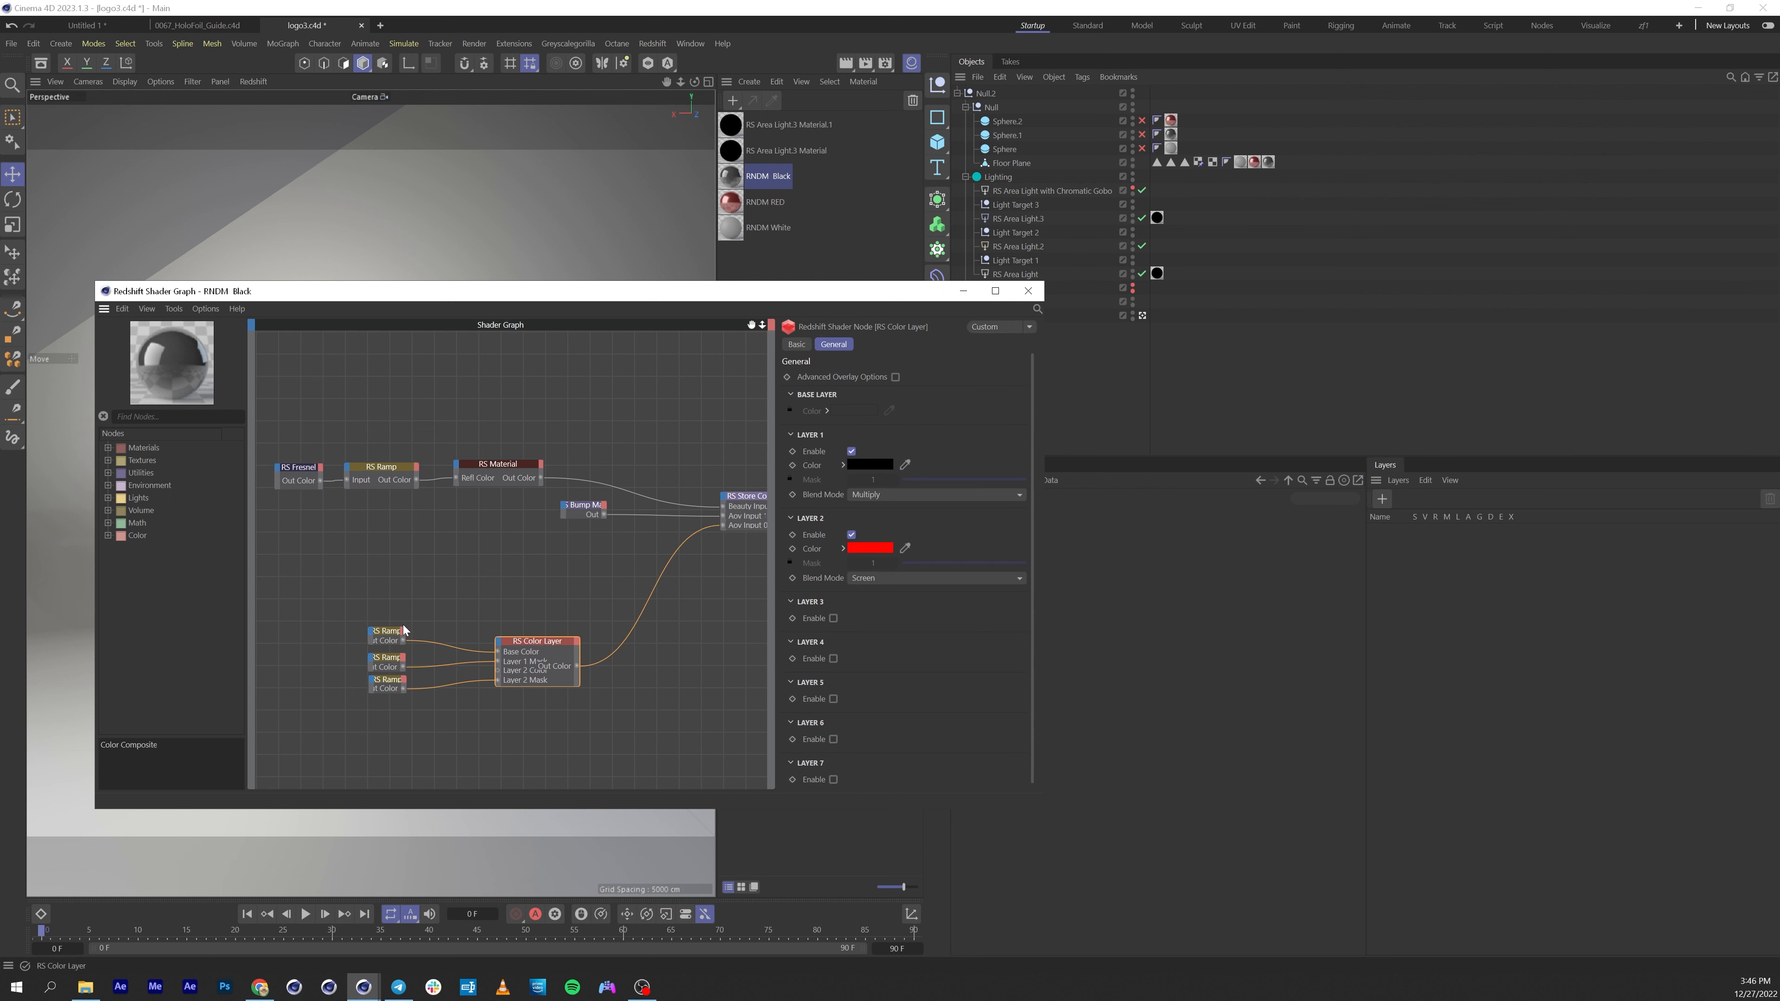
{"action": "left_click", "coordinate": [382, 635]}
{"action": "left_click", "coordinate": [523, 640]}
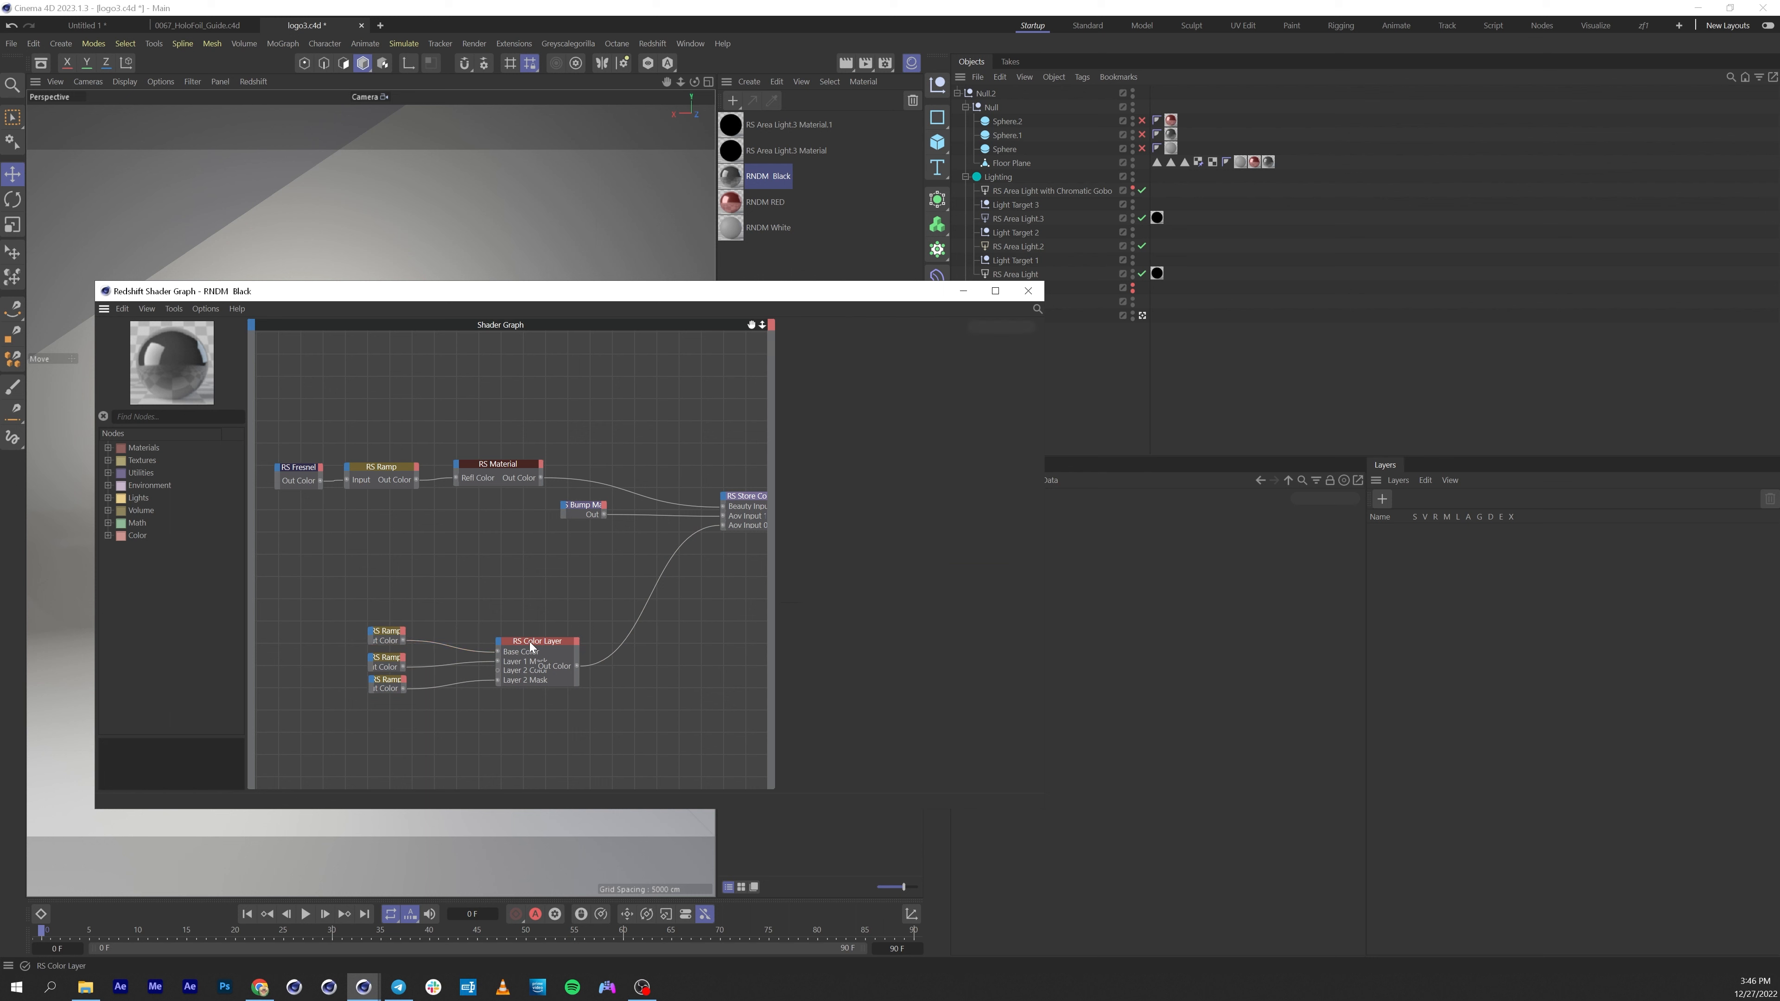
Reposition the Store Color To AOV node and the RS Material chain within the shader graph.
{"action": "middle_click_drag", "start_coordinate": [651, 471], "coordinate": [527, 442], "text": "alt"}
{"action": "left_click_drag", "start_coordinate": [644, 468], "coordinate": [633, 564]}
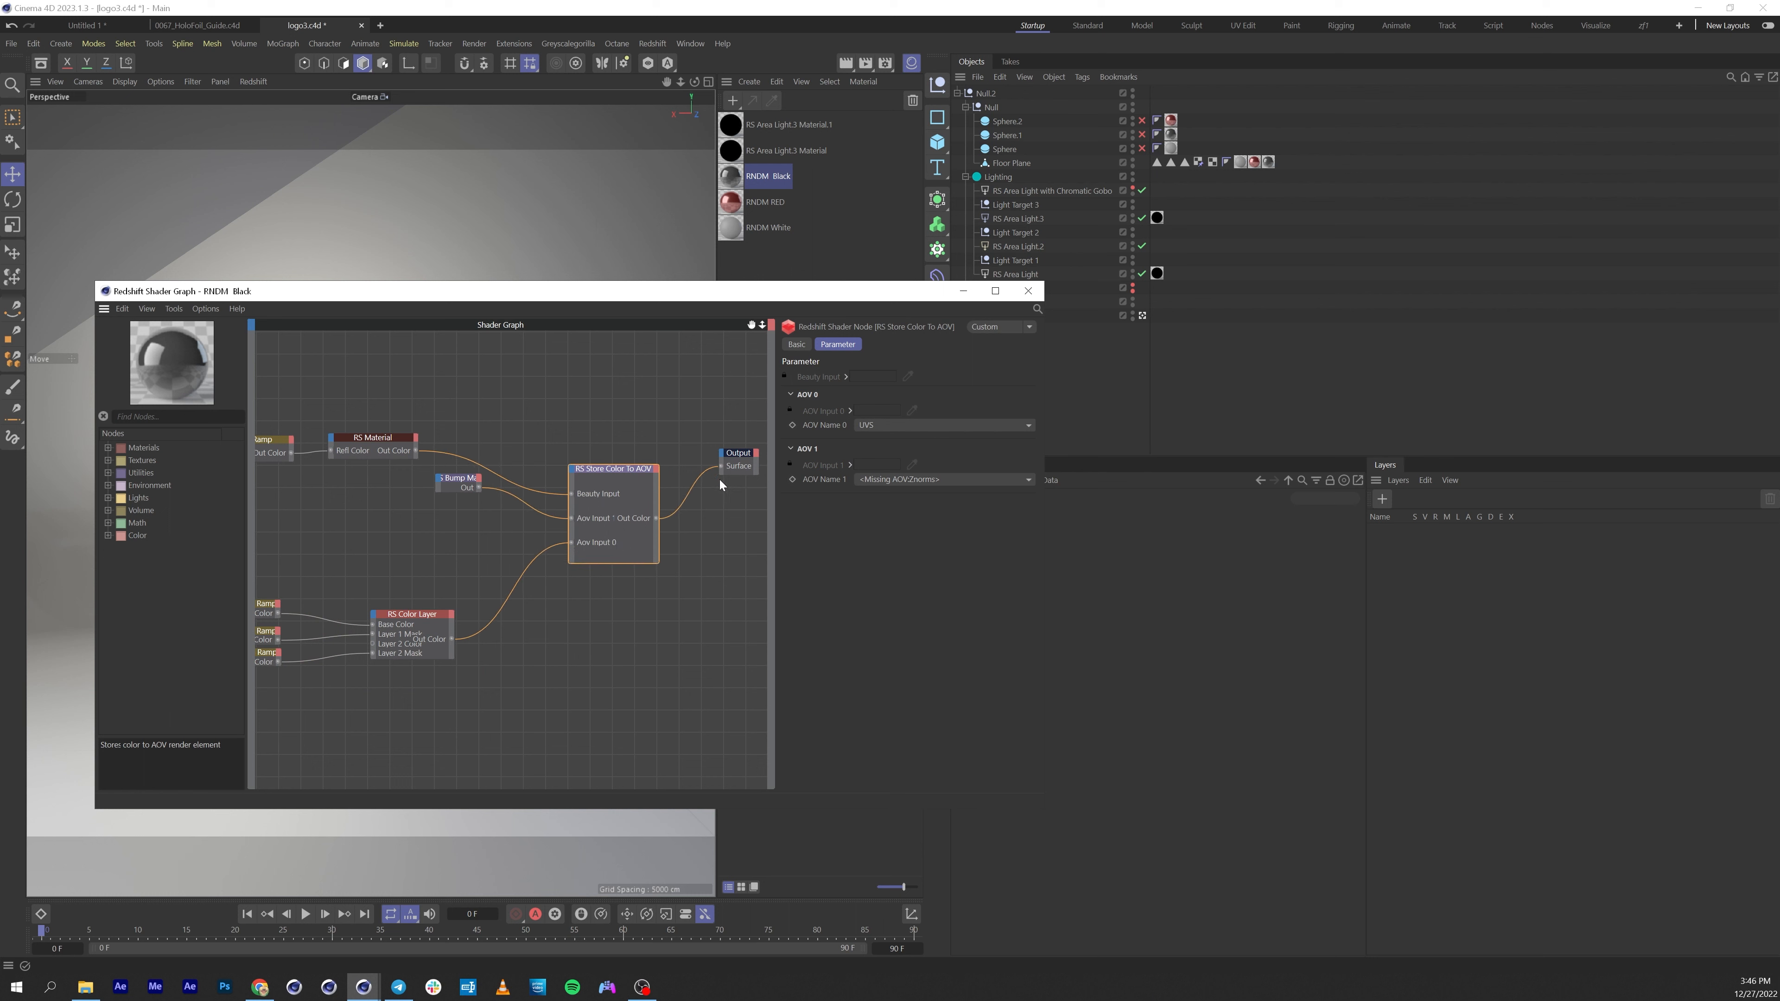
{"action": "middle_click_drag", "start_coordinate": [351, 424], "coordinate": [396, 438], "text": "alt"}
{"action": "left_click", "coordinate": [304, 414]}
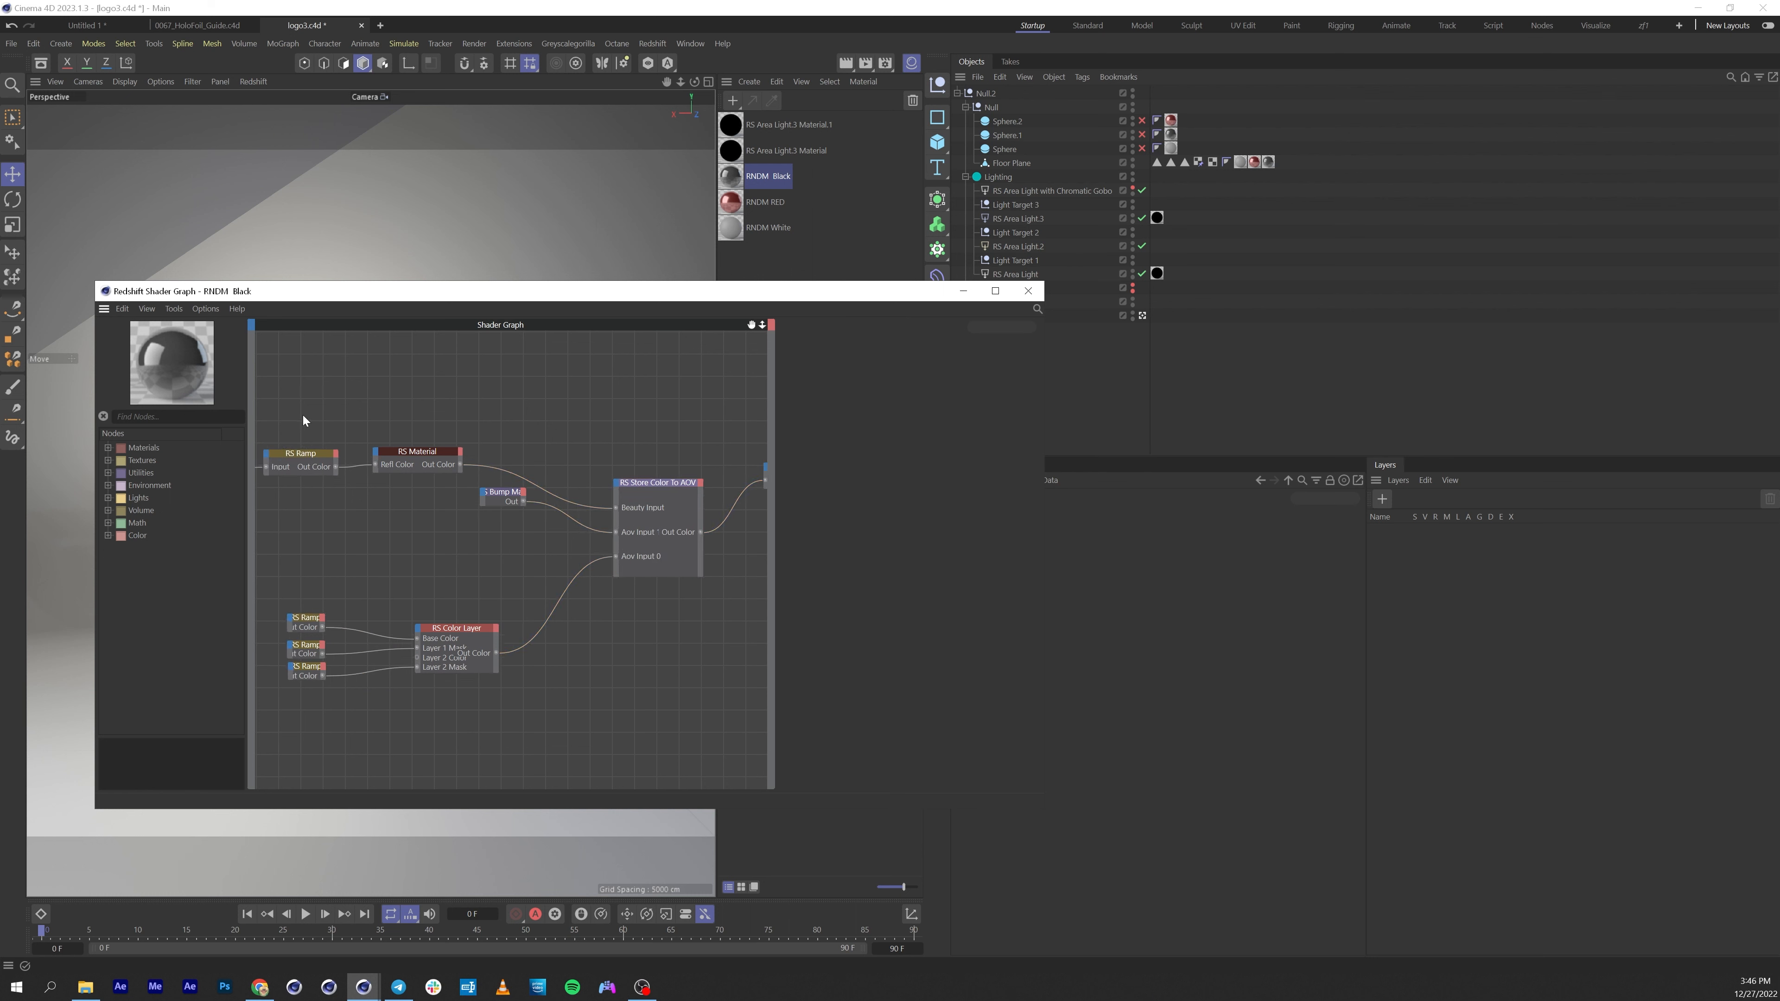
{"action": "left_click_drag", "start_coordinate": [298, 426], "coordinate": [538, 400]}
{"action": "middle_click_drag", "start_coordinate": [596, 447], "coordinate": [561, 477], "text": "alt"}
{"action": "middle_click_drag", "start_coordinate": [690, 539], "coordinate": [555, 546], "text": "alt"}
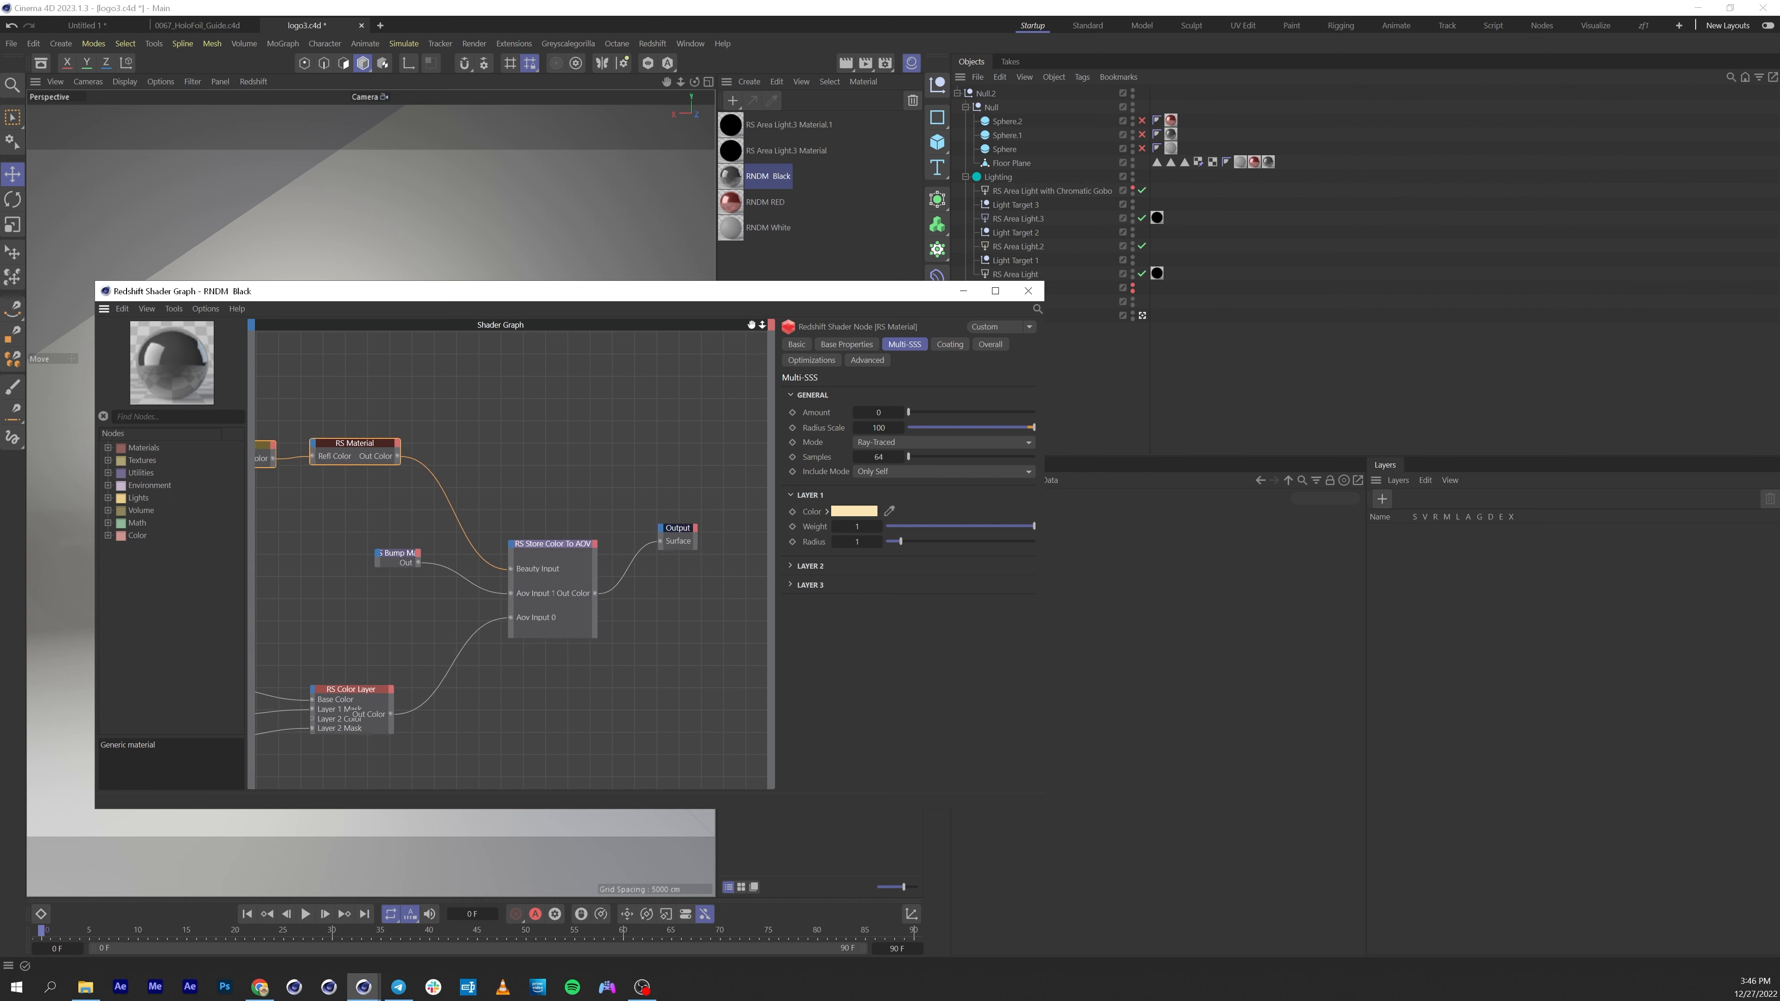
Delete the Bump Map node from the RNDM Black shader graph.
{"action": "left_click", "coordinate": [396, 559]}
{"action": "left_click_drag", "start_coordinate": [396, 559], "coordinate": [356, 591]}
{"action": "middle_click_drag", "start_coordinate": [382, 428], "coordinate": [493, 373]}
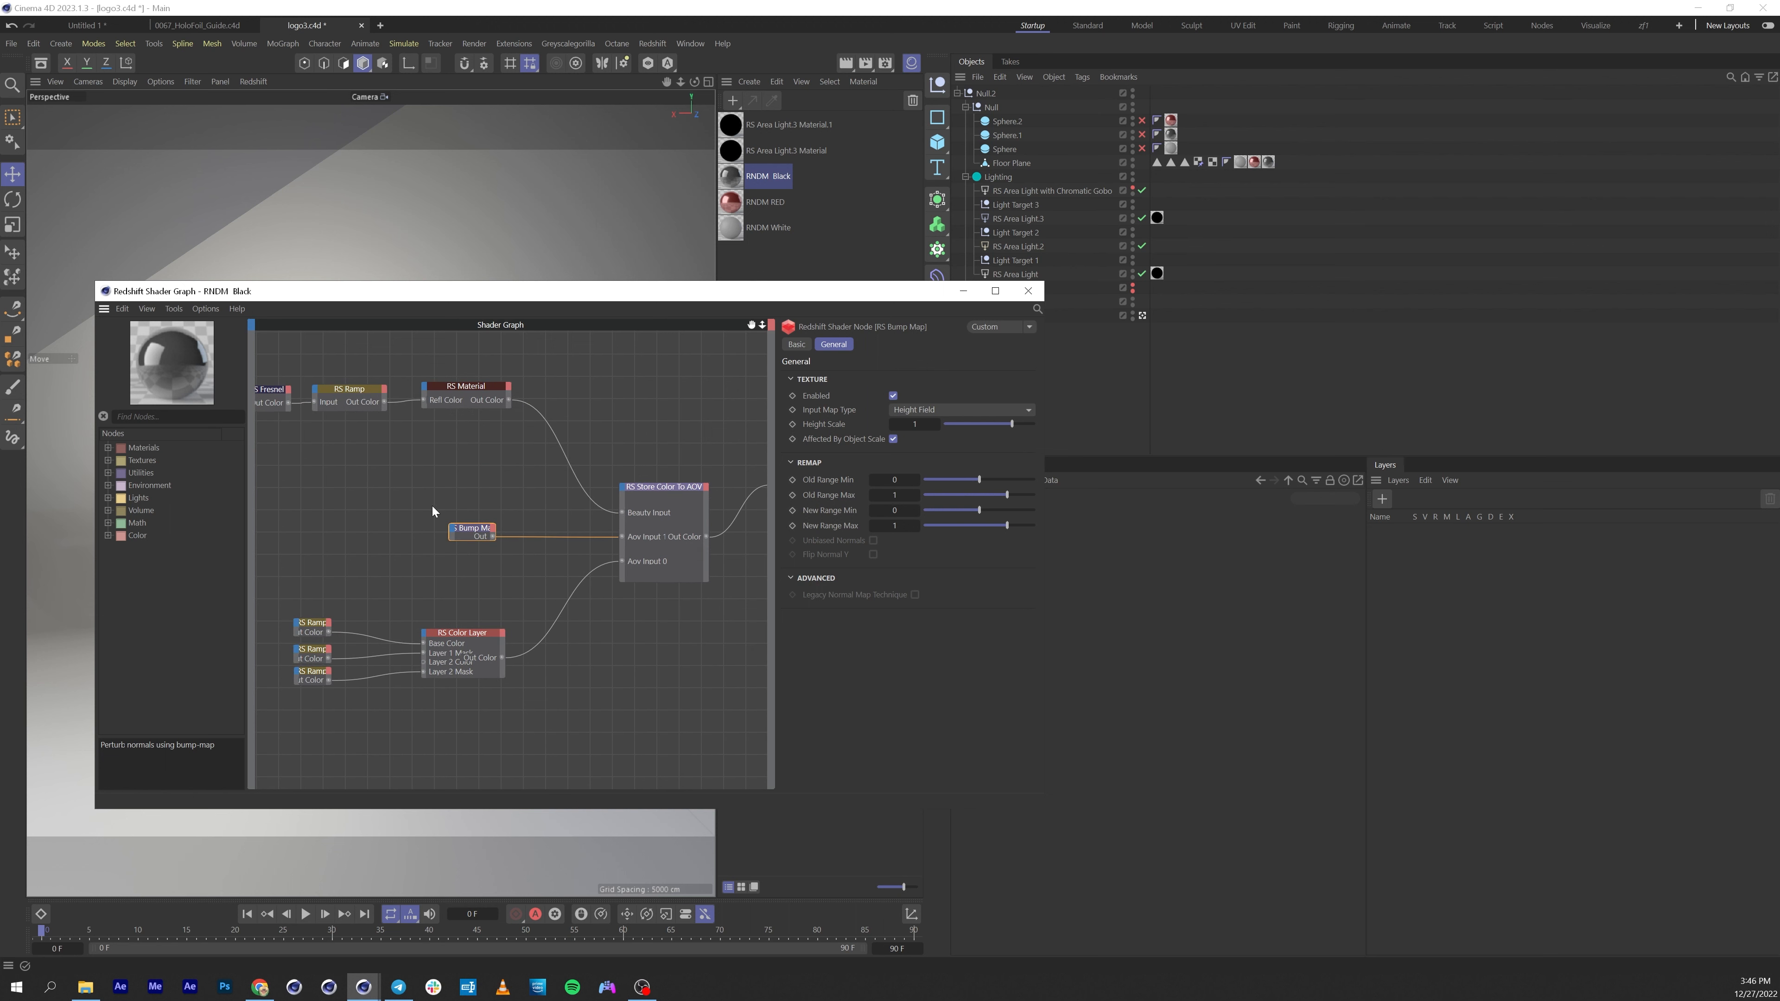
{"action": "key", "text": "Delete"}
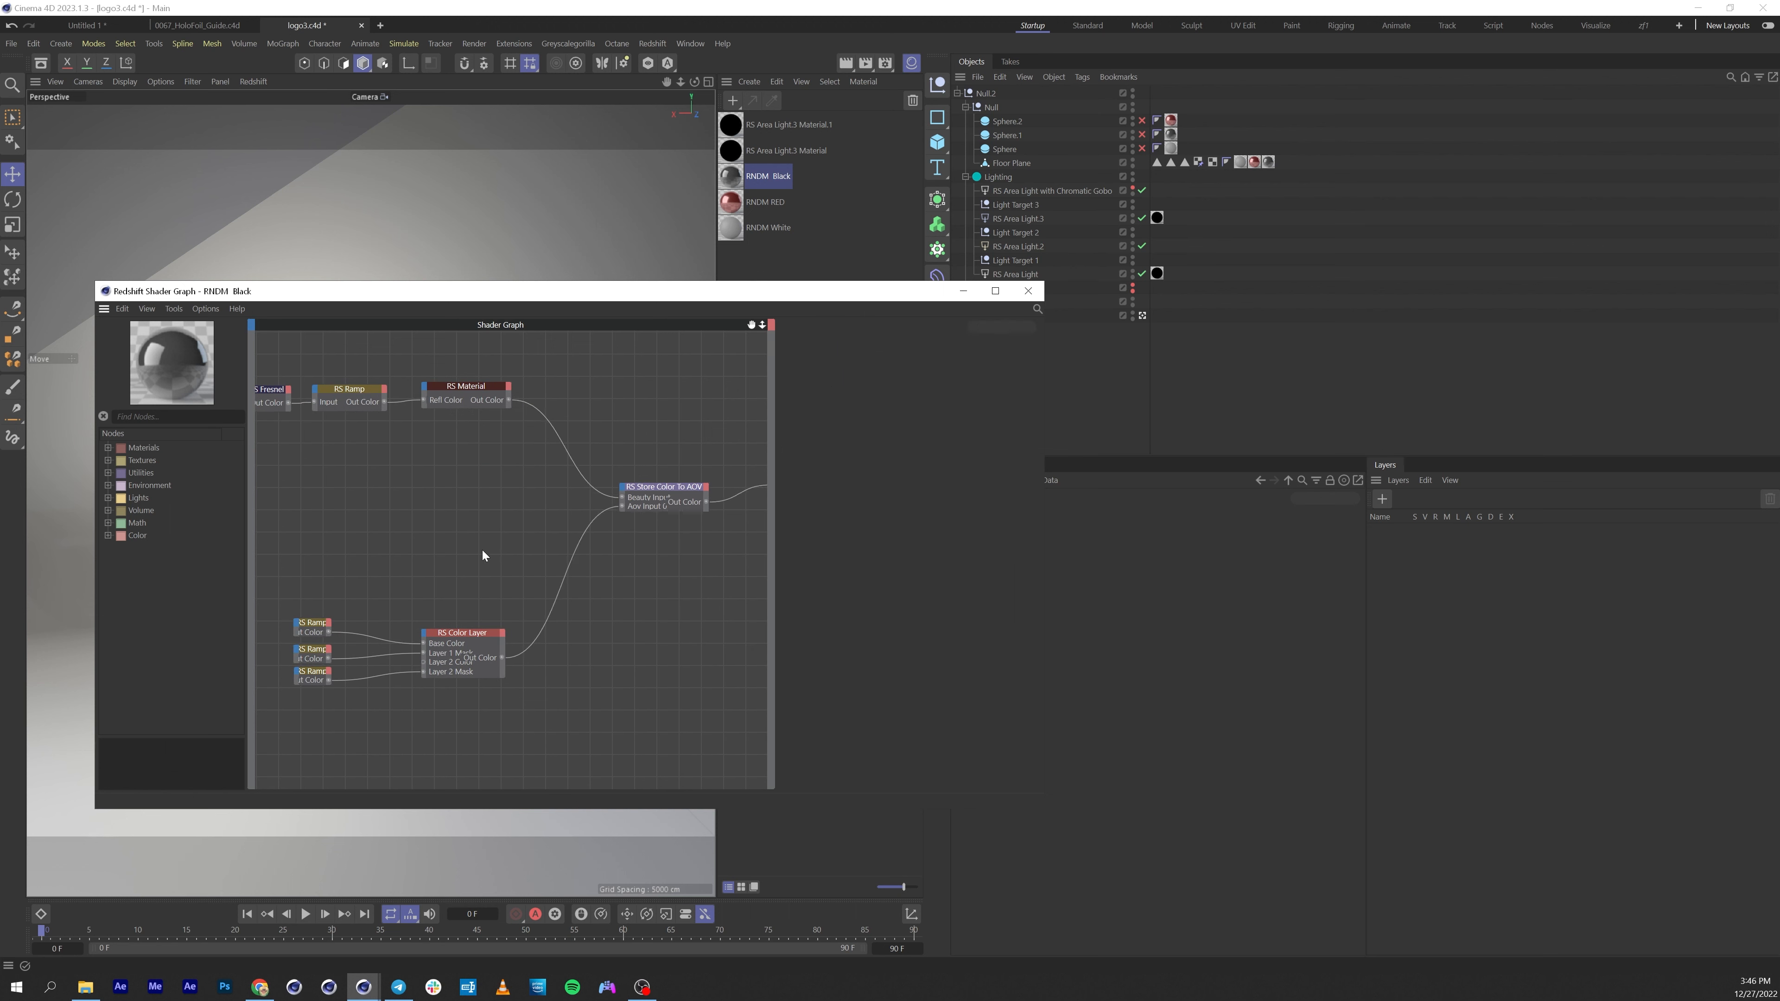
Check the Store Color To AOV node's AOV name against the UVS entry in the RS AOV Manager.
{"action": "left_click_drag", "start_coordinate": [324, 579], "coordinate": [480, 531]}
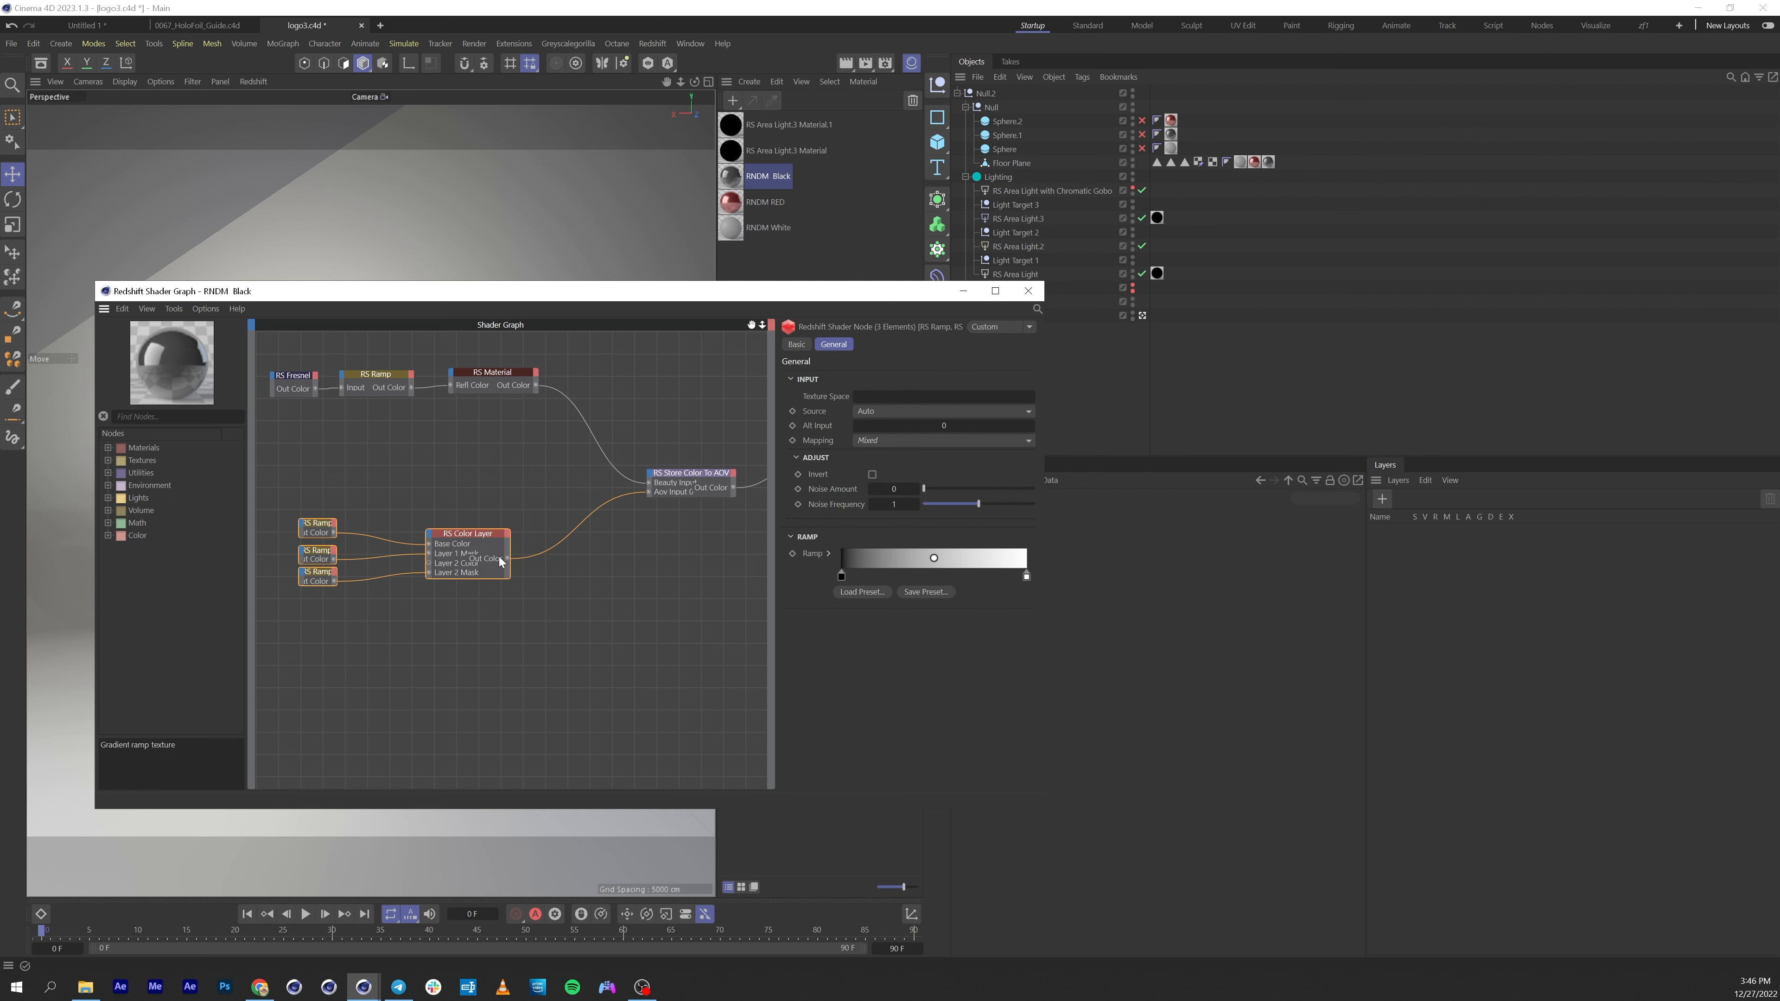
{"action": "left_click", "coordinate": [688, 495]}
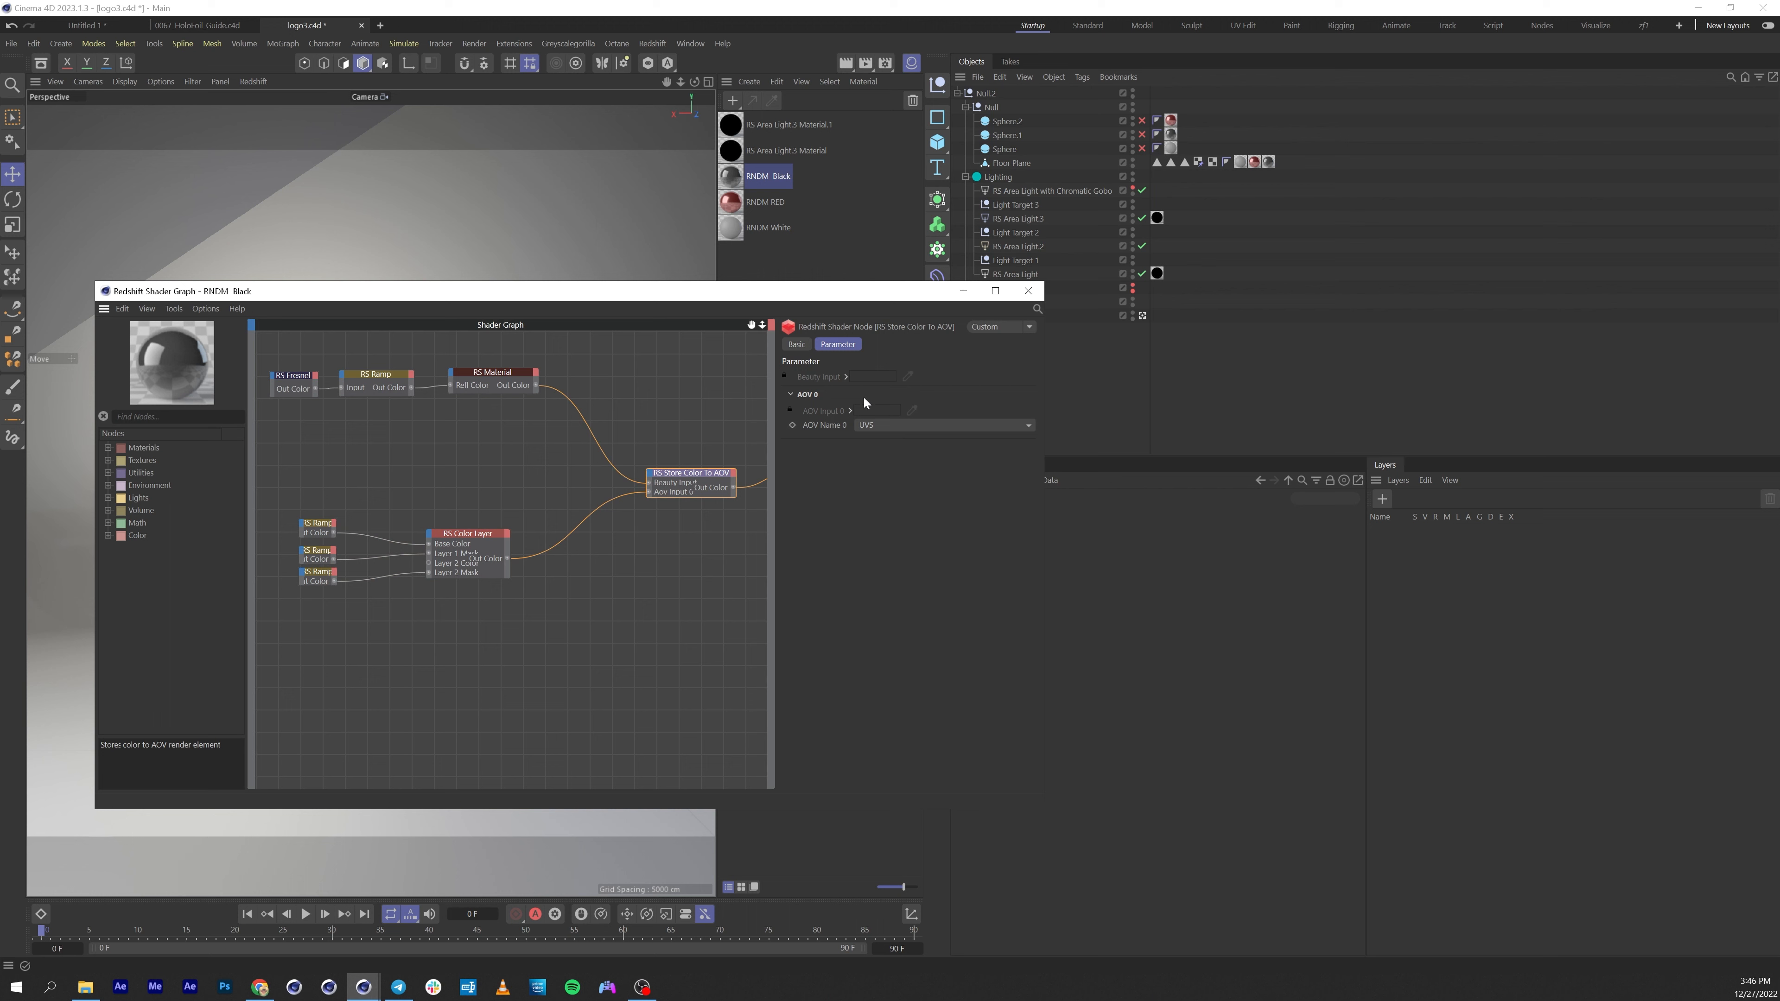
{"action": "left_click", "coordinate": [884, 63]}
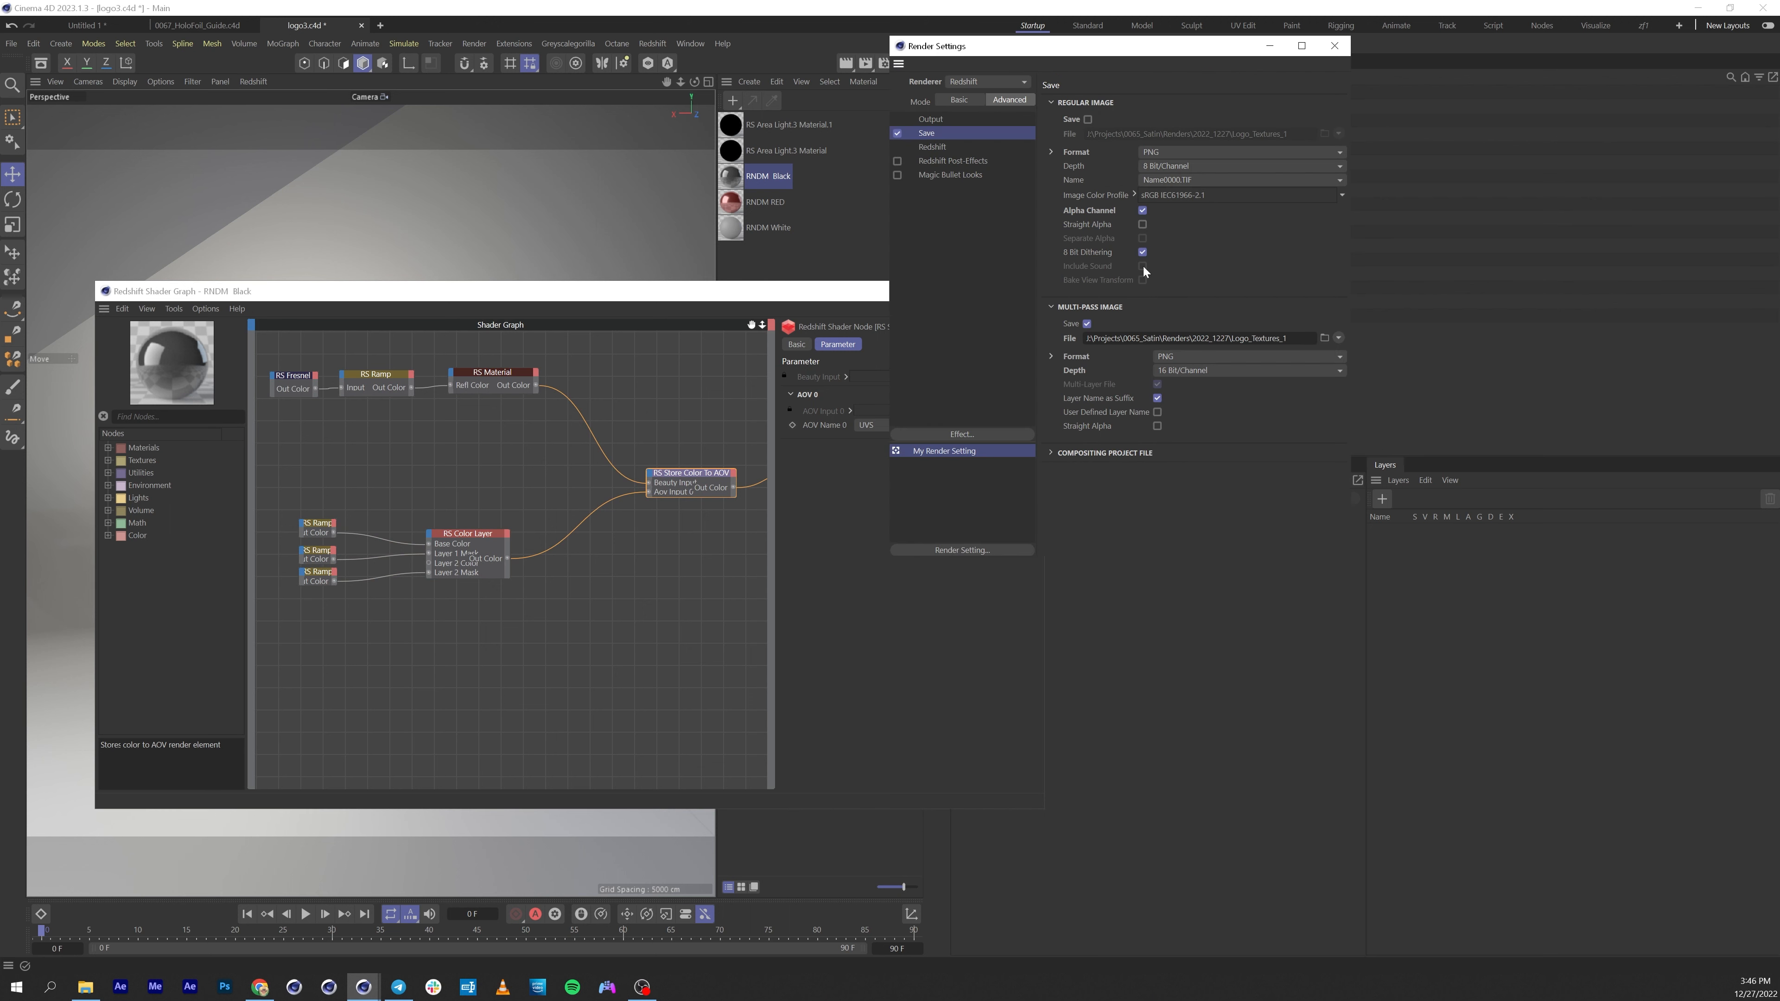
{"action": "left_click", "coordinate": [994, 147]}
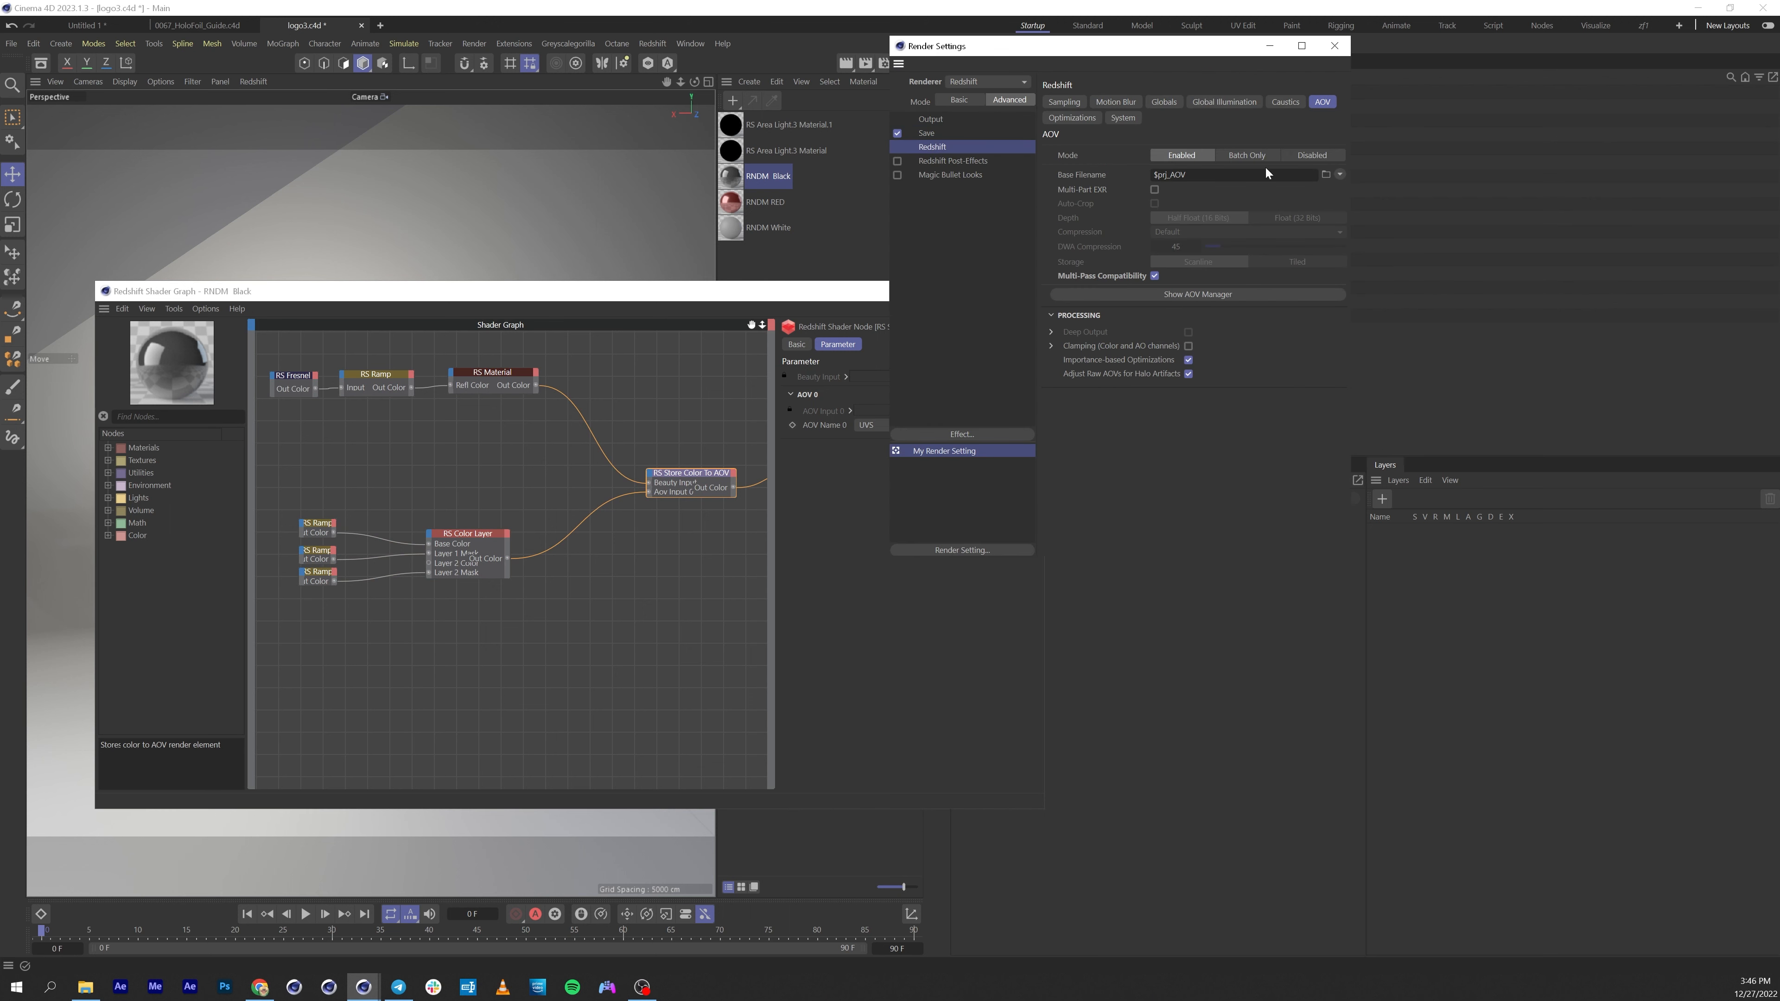
{"action": "left_click", "coordinate": [1193, 294]}
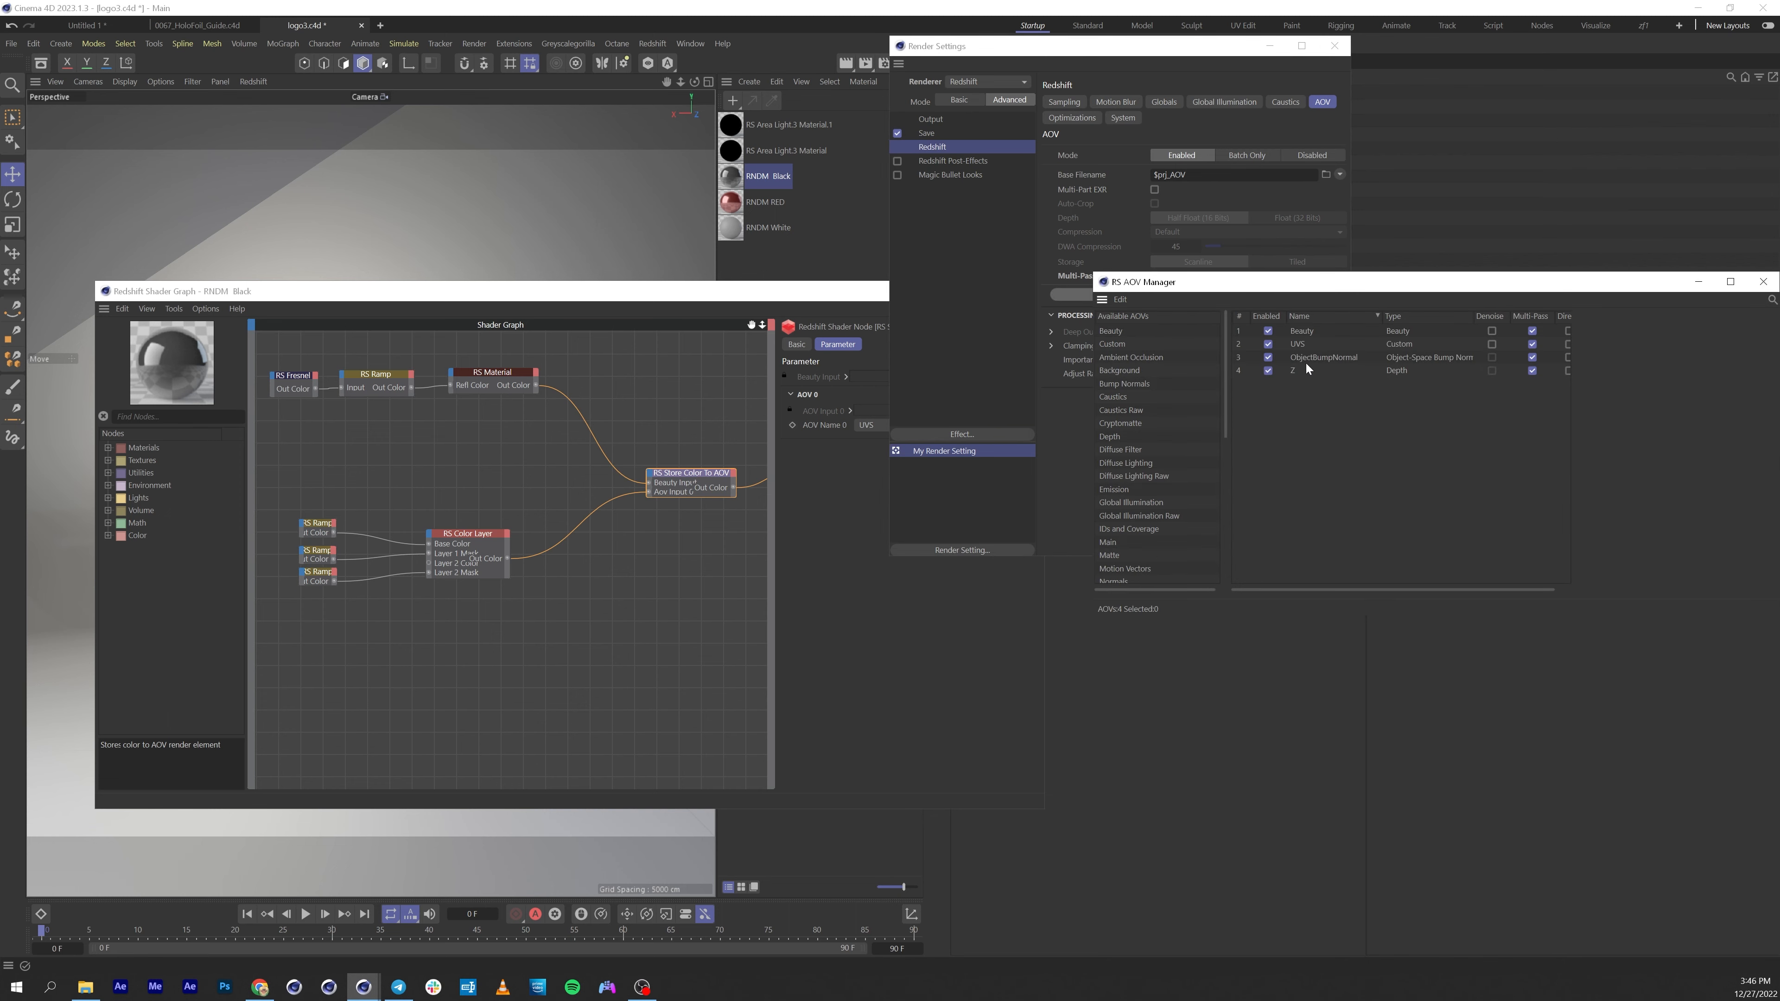
{"action": "left_click", "coordinate": [1300, 344]}
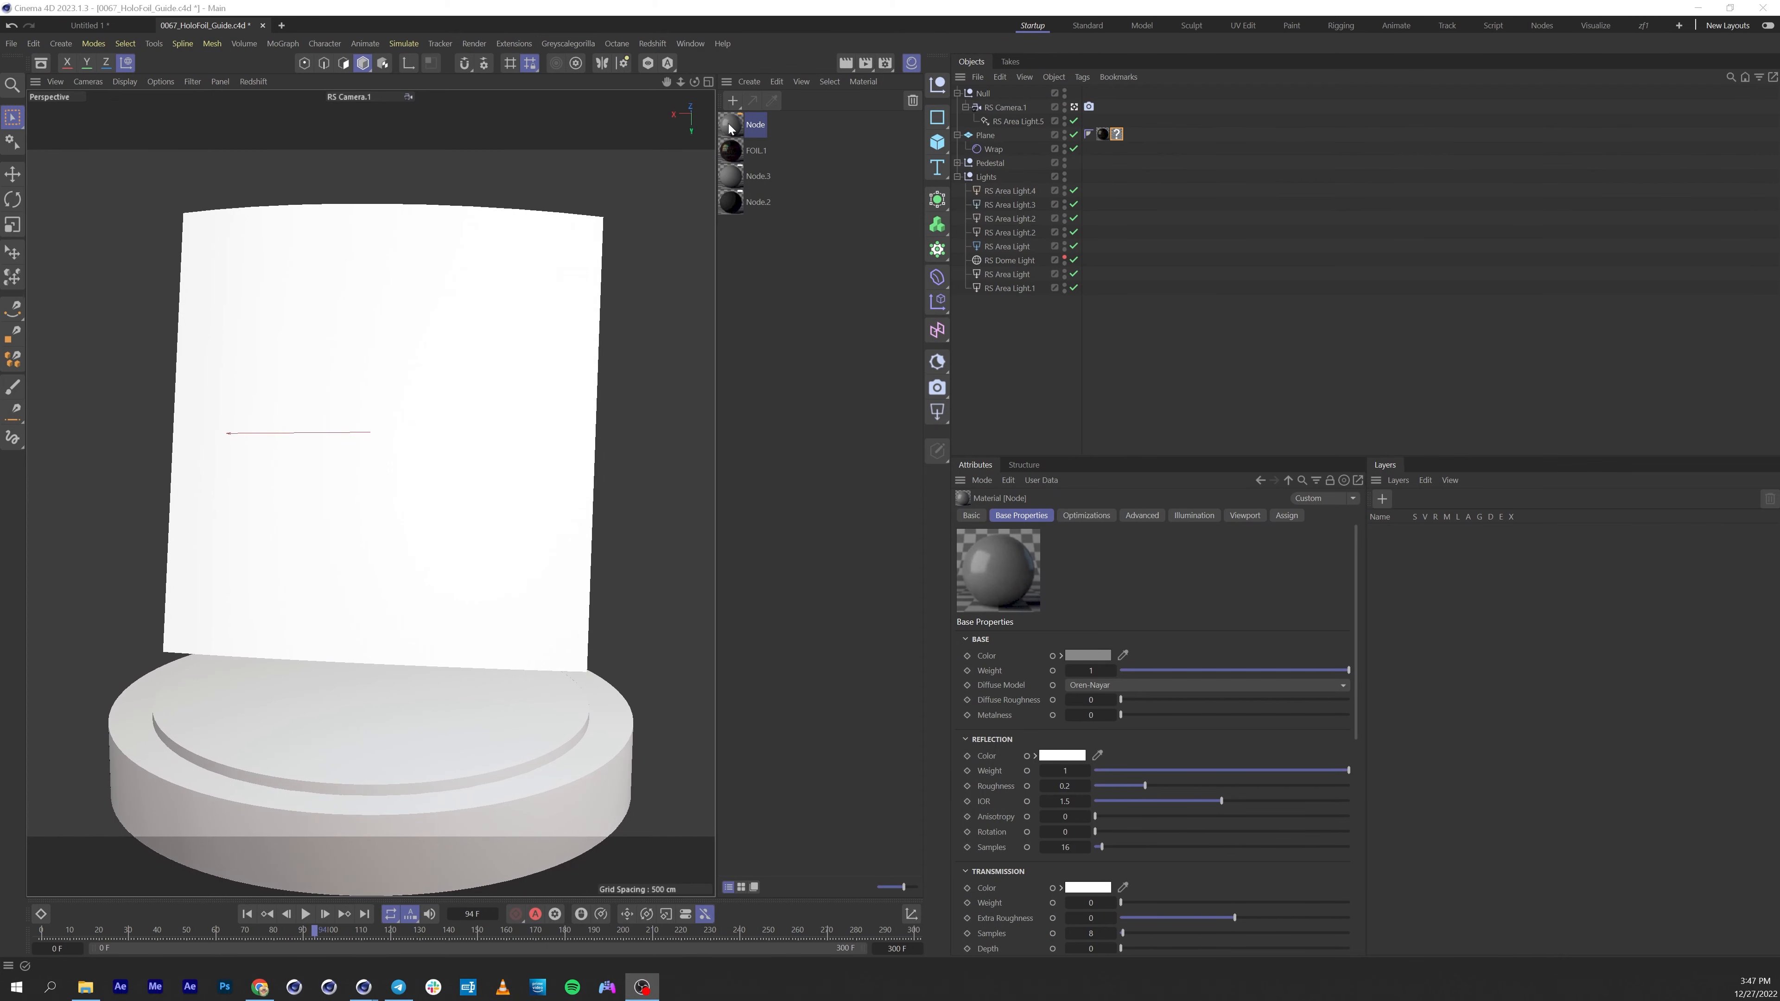
Assign the Node material to the Plane object and open it in the Node Editor.
{"action": "left_click_drag", "start_coordinate": [729, 129], "coordinate": [1116, 139]}
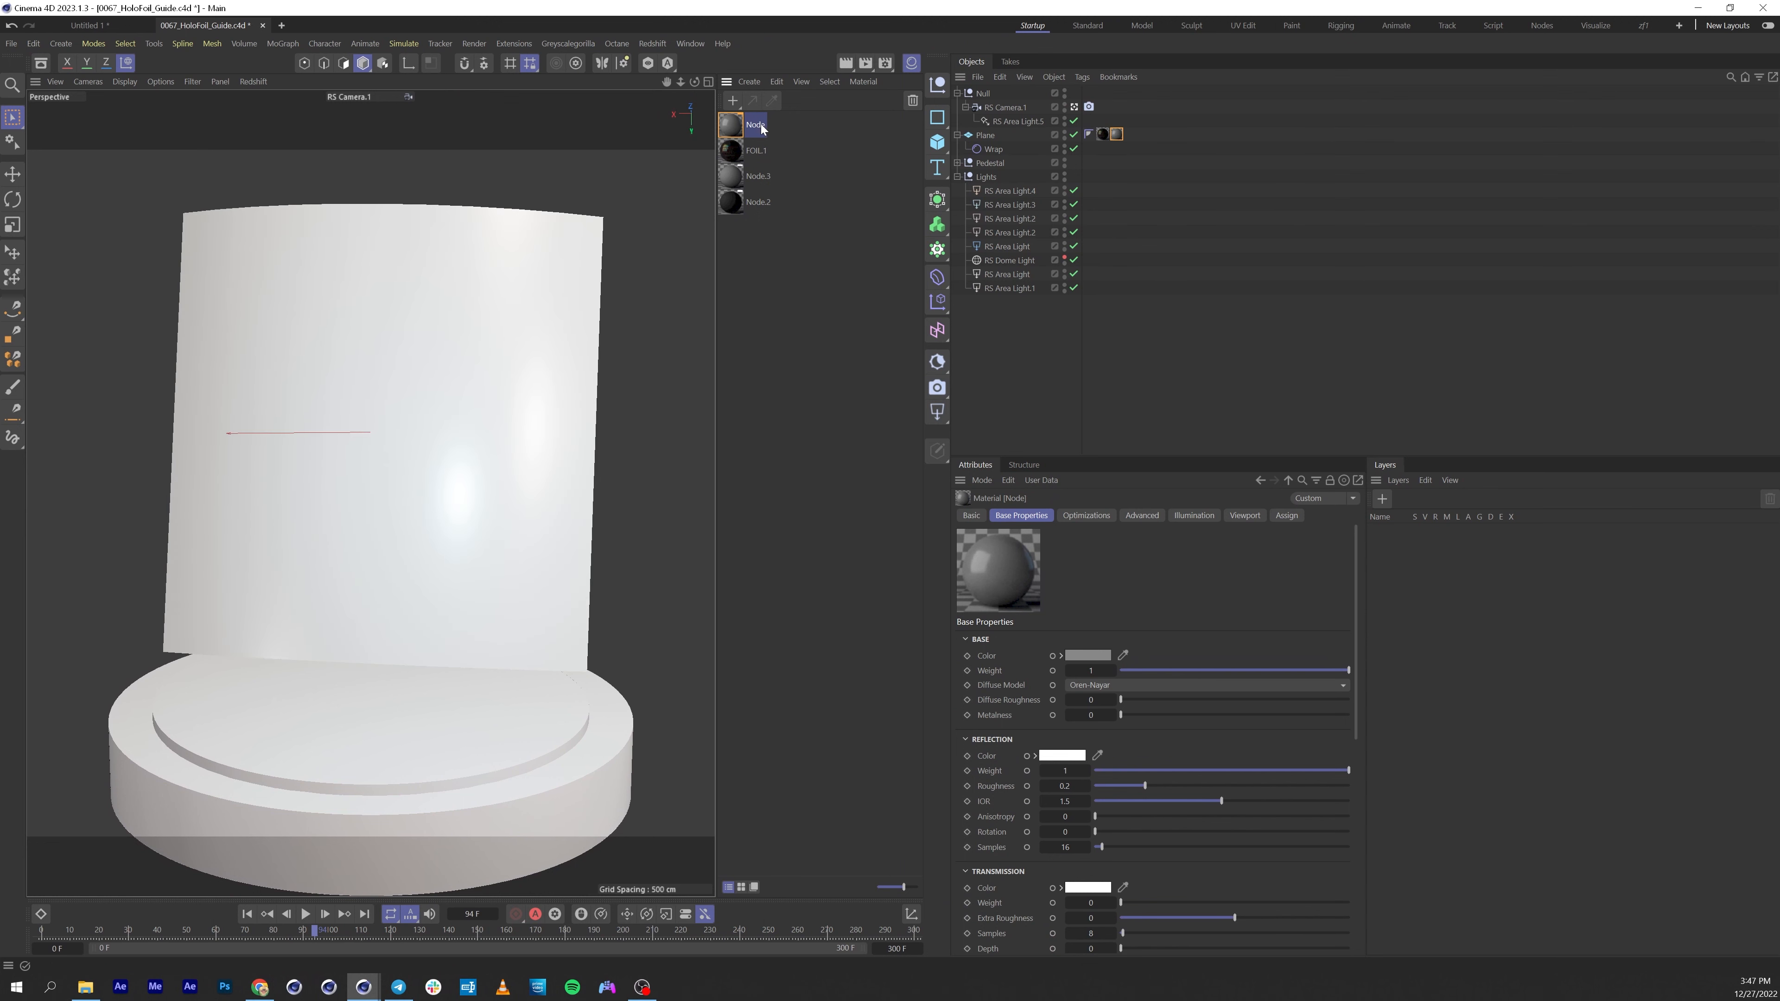
{"action": "double_click", "coordinate": [739, 127]}
{"action": "left_click_drag", "start_coordinate": [851, 116], "coordinate": [311, 166]}
Add a Texture node to the material's node graph.
{"action": "double_click", "coordinate": [248, 228]}
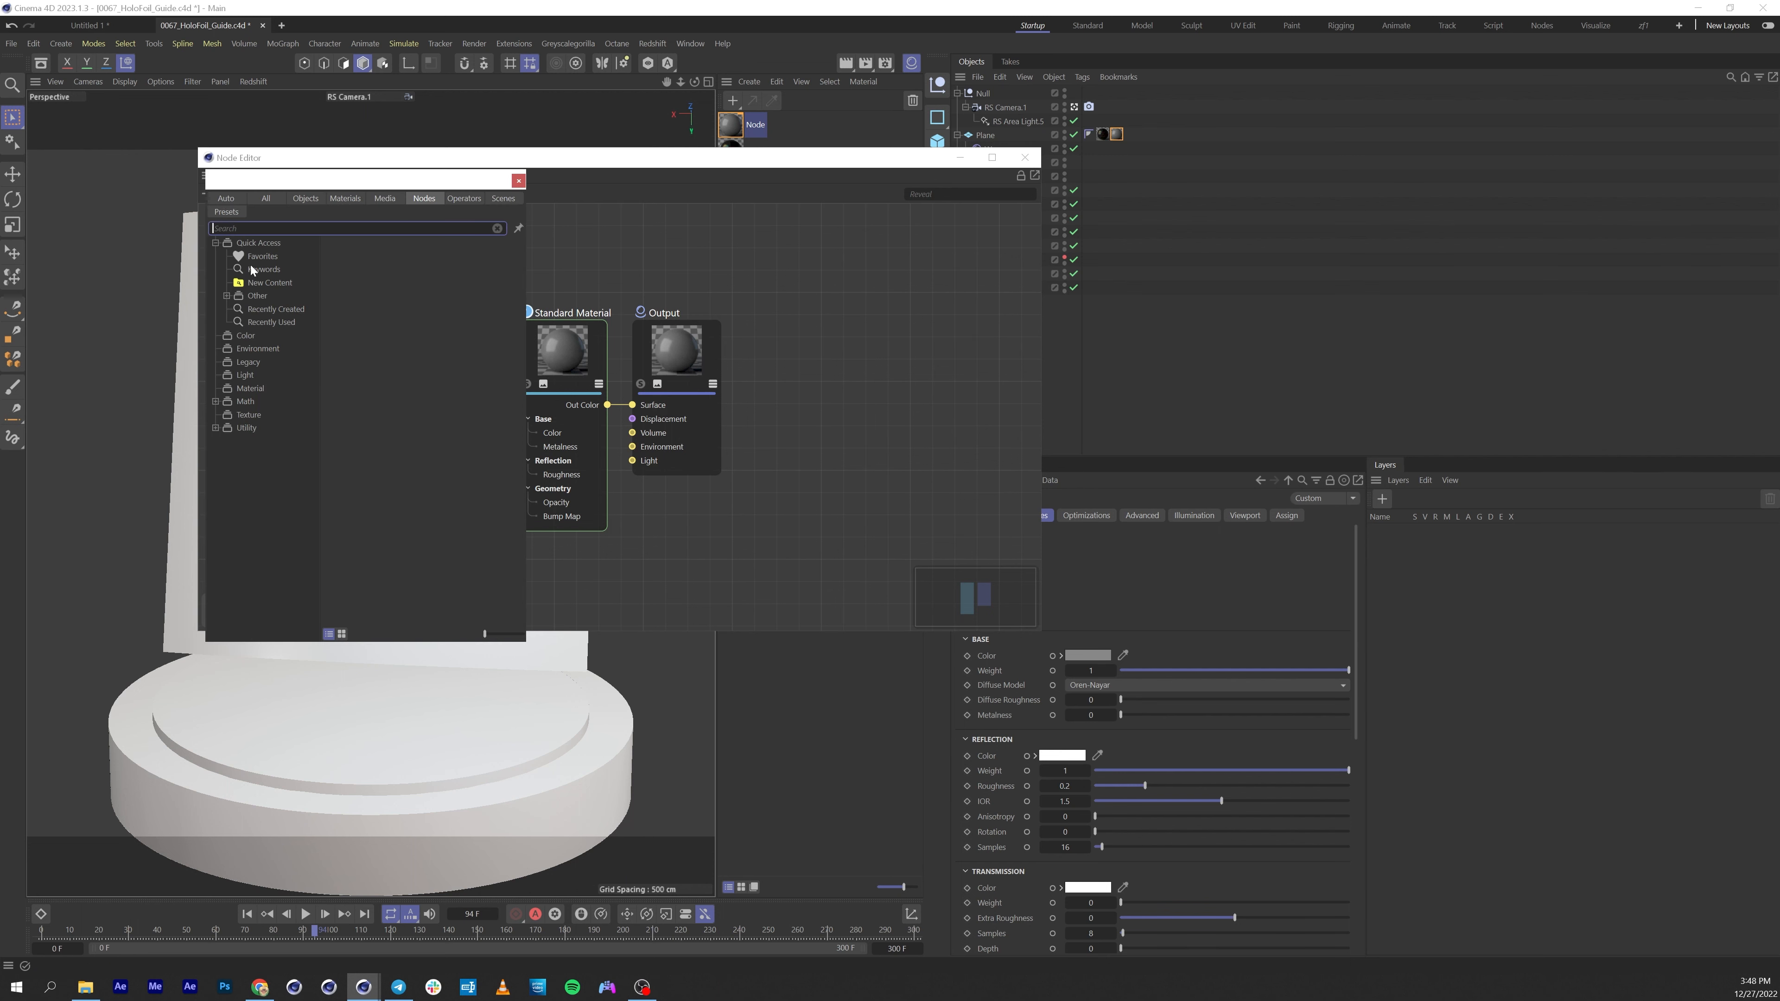
{"action": "type", "text": "tex"}
{"action": "left_click_drag", "start_coordinate": [244, 289], "coordinate": [293, 293]}
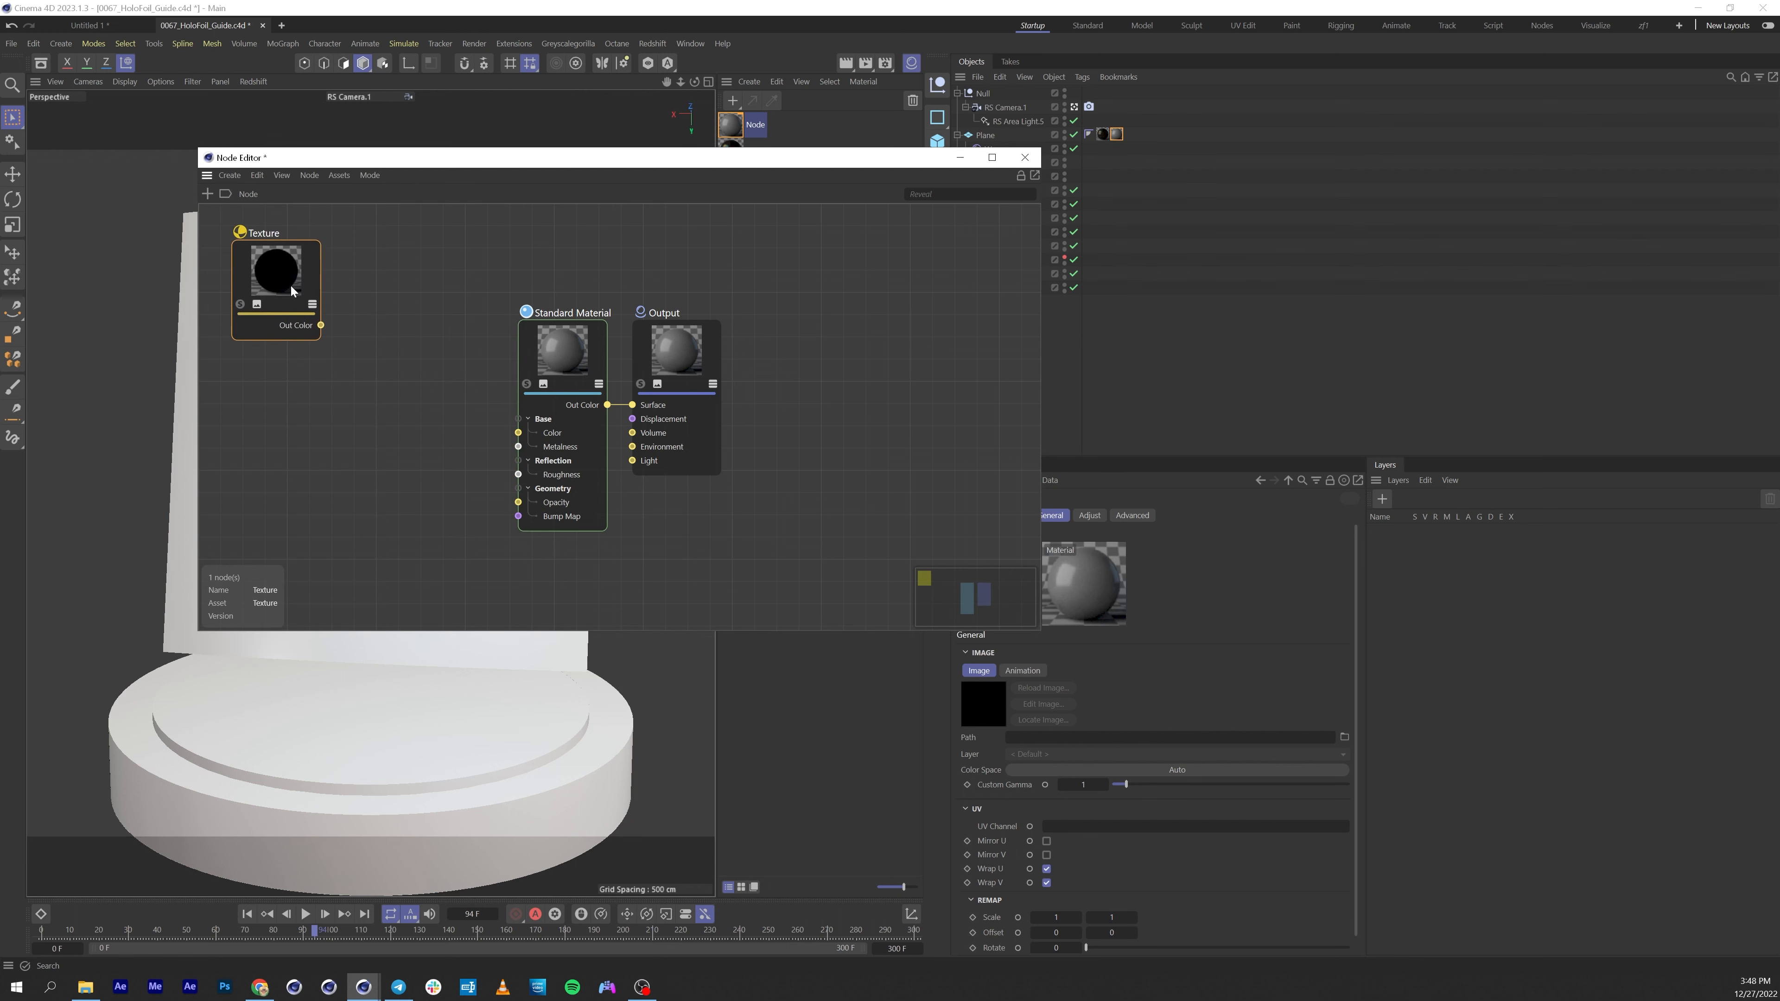
Add a Fresnel node and place it beside the Texture node.
{"action": "left_click", "coordinate": [207, 195]}
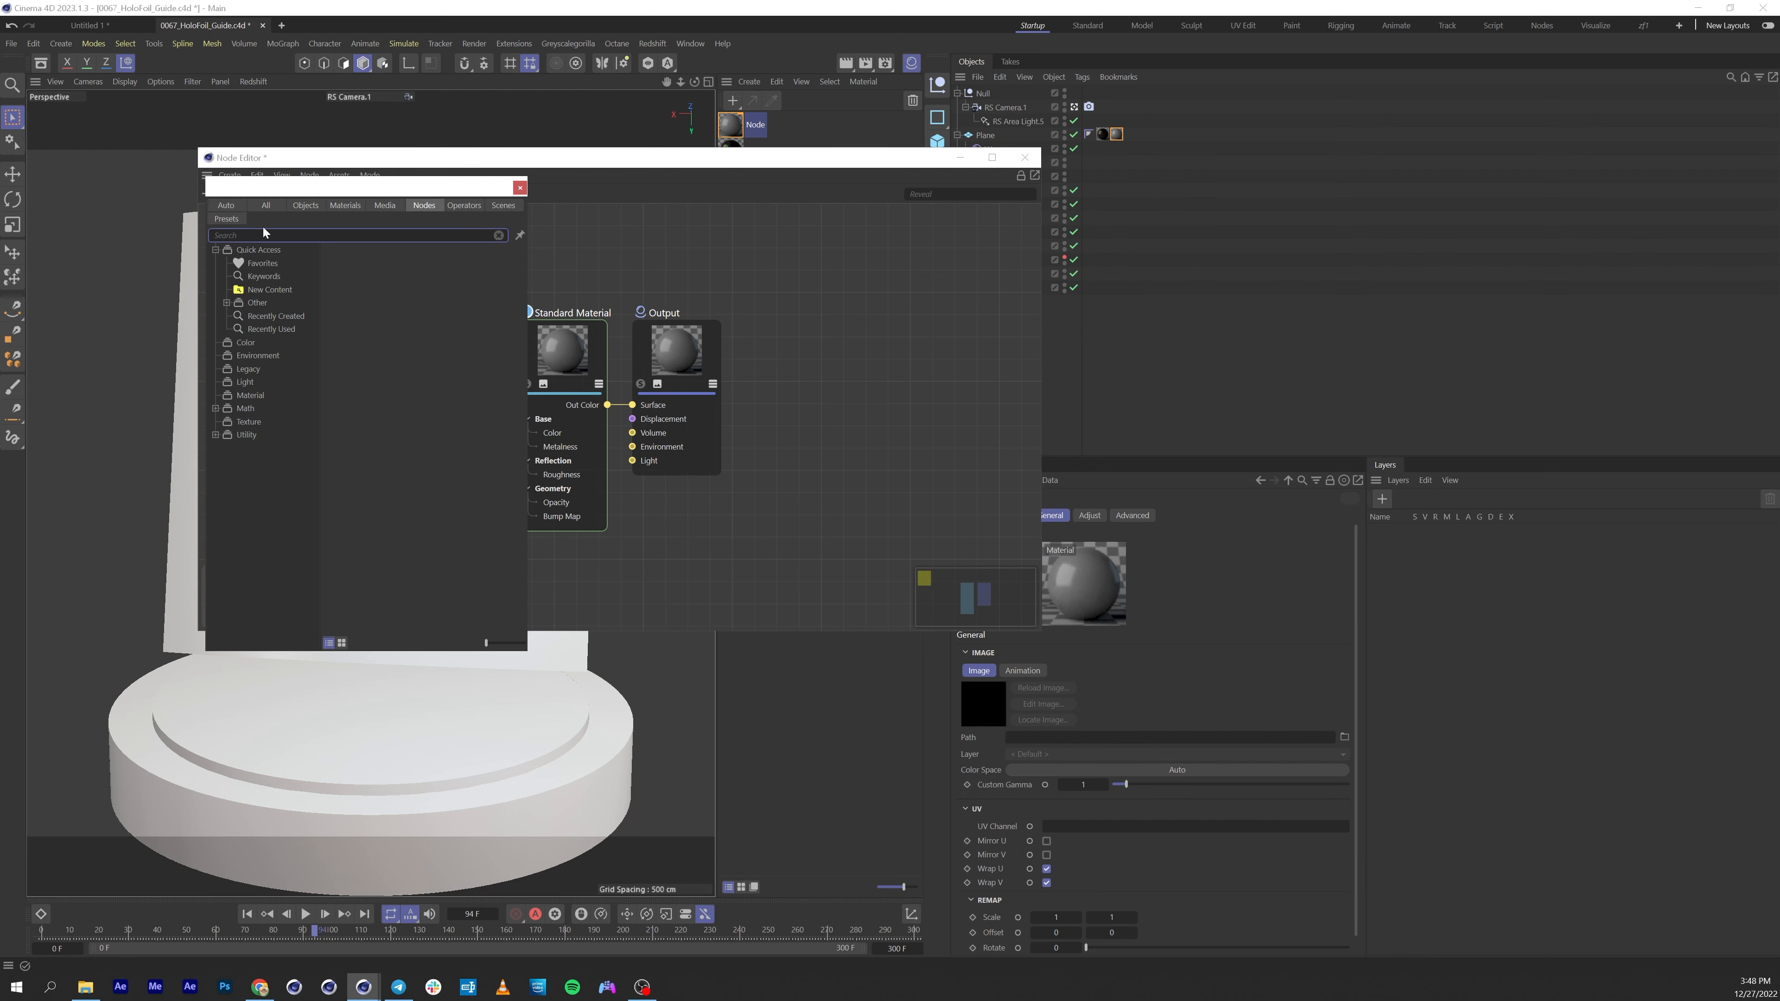
{"action": "type", "text": "fe"}
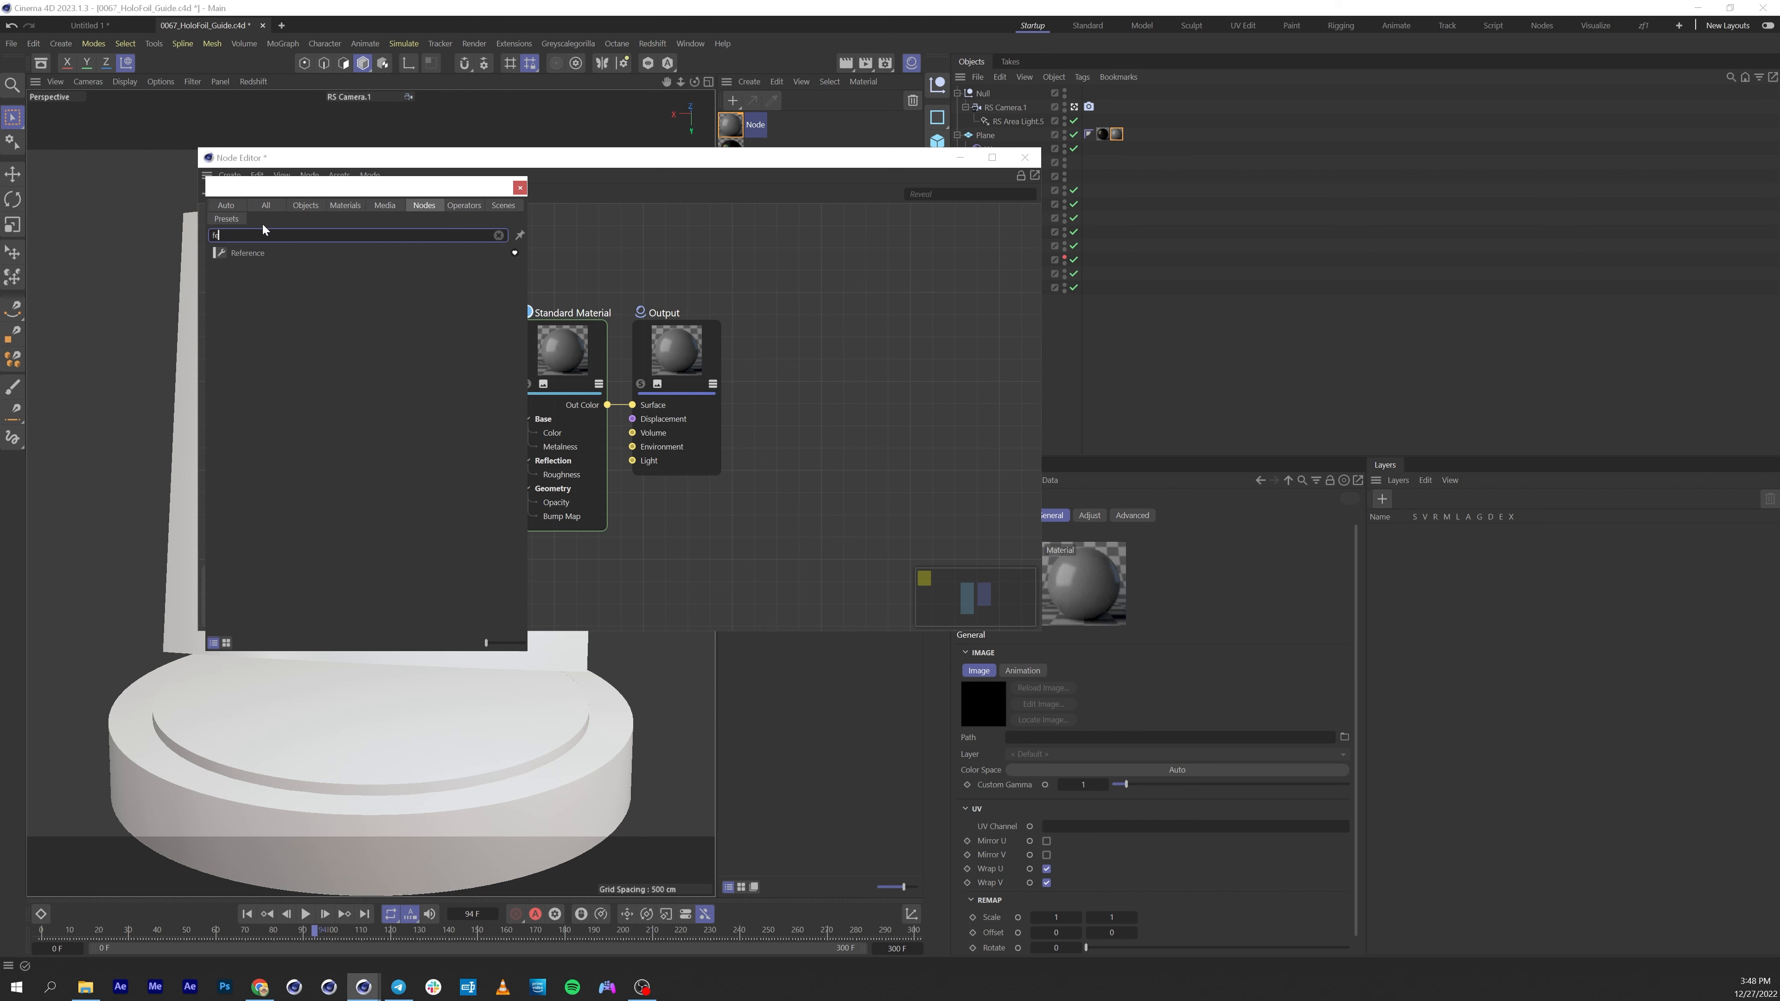
{"action": "key", "text": "BackSpace"}
{"action": "type", "text": "res"}
{"action": "key", "text": "Return"}
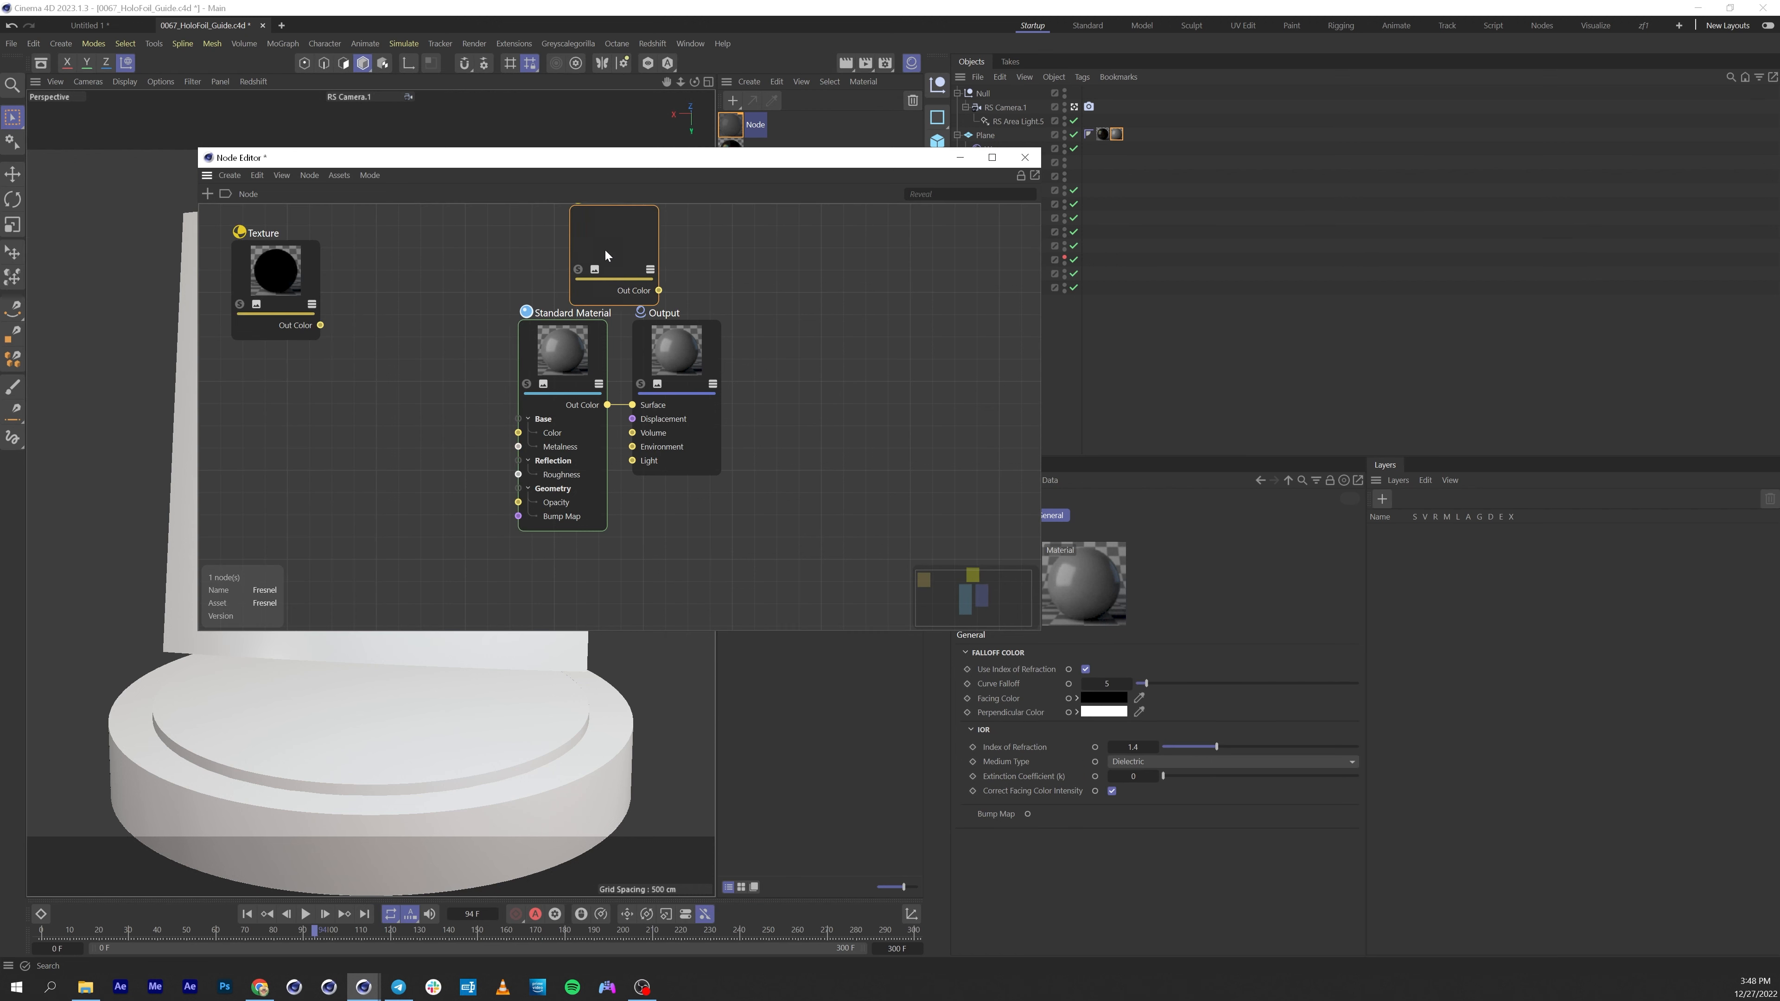
{"action": "left_click_drag", "start_coordinate": [658, 242], "coordinate": [382, 263]}
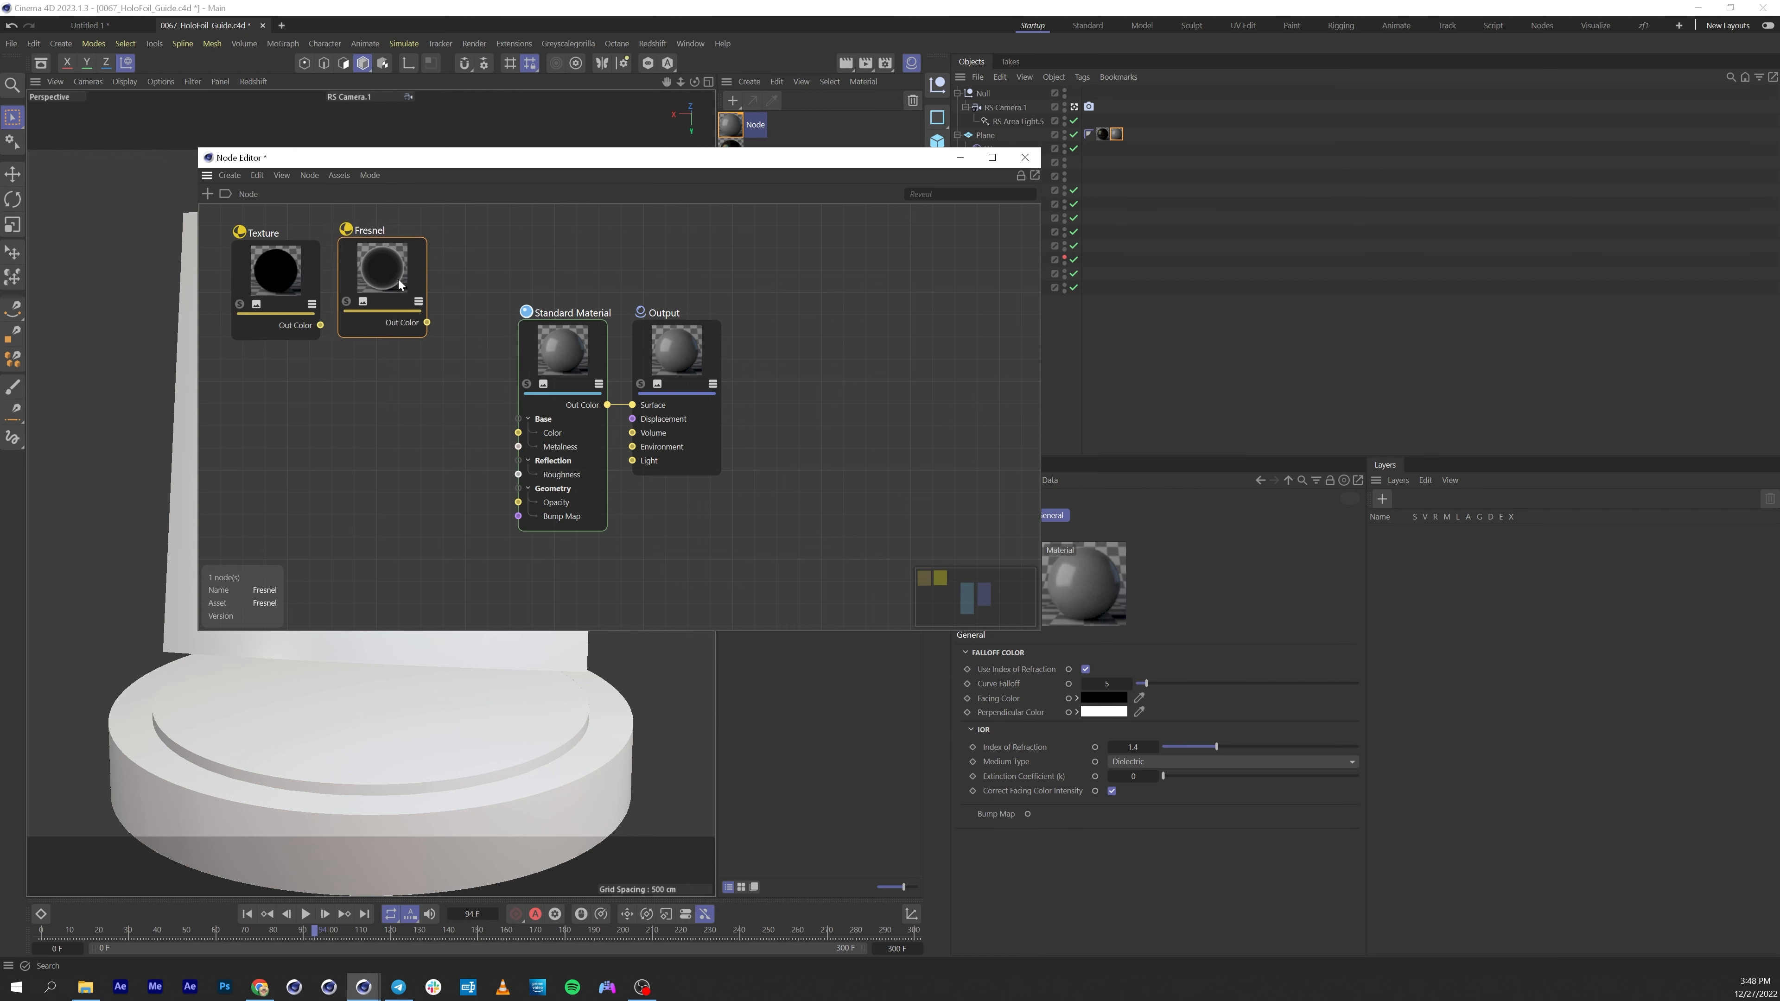
Add a Bump Map node to the material graph below the Texture node.
{"action": "left_click", "coordinate": [208, 194]}
{"action": "type", "text": "bum"}
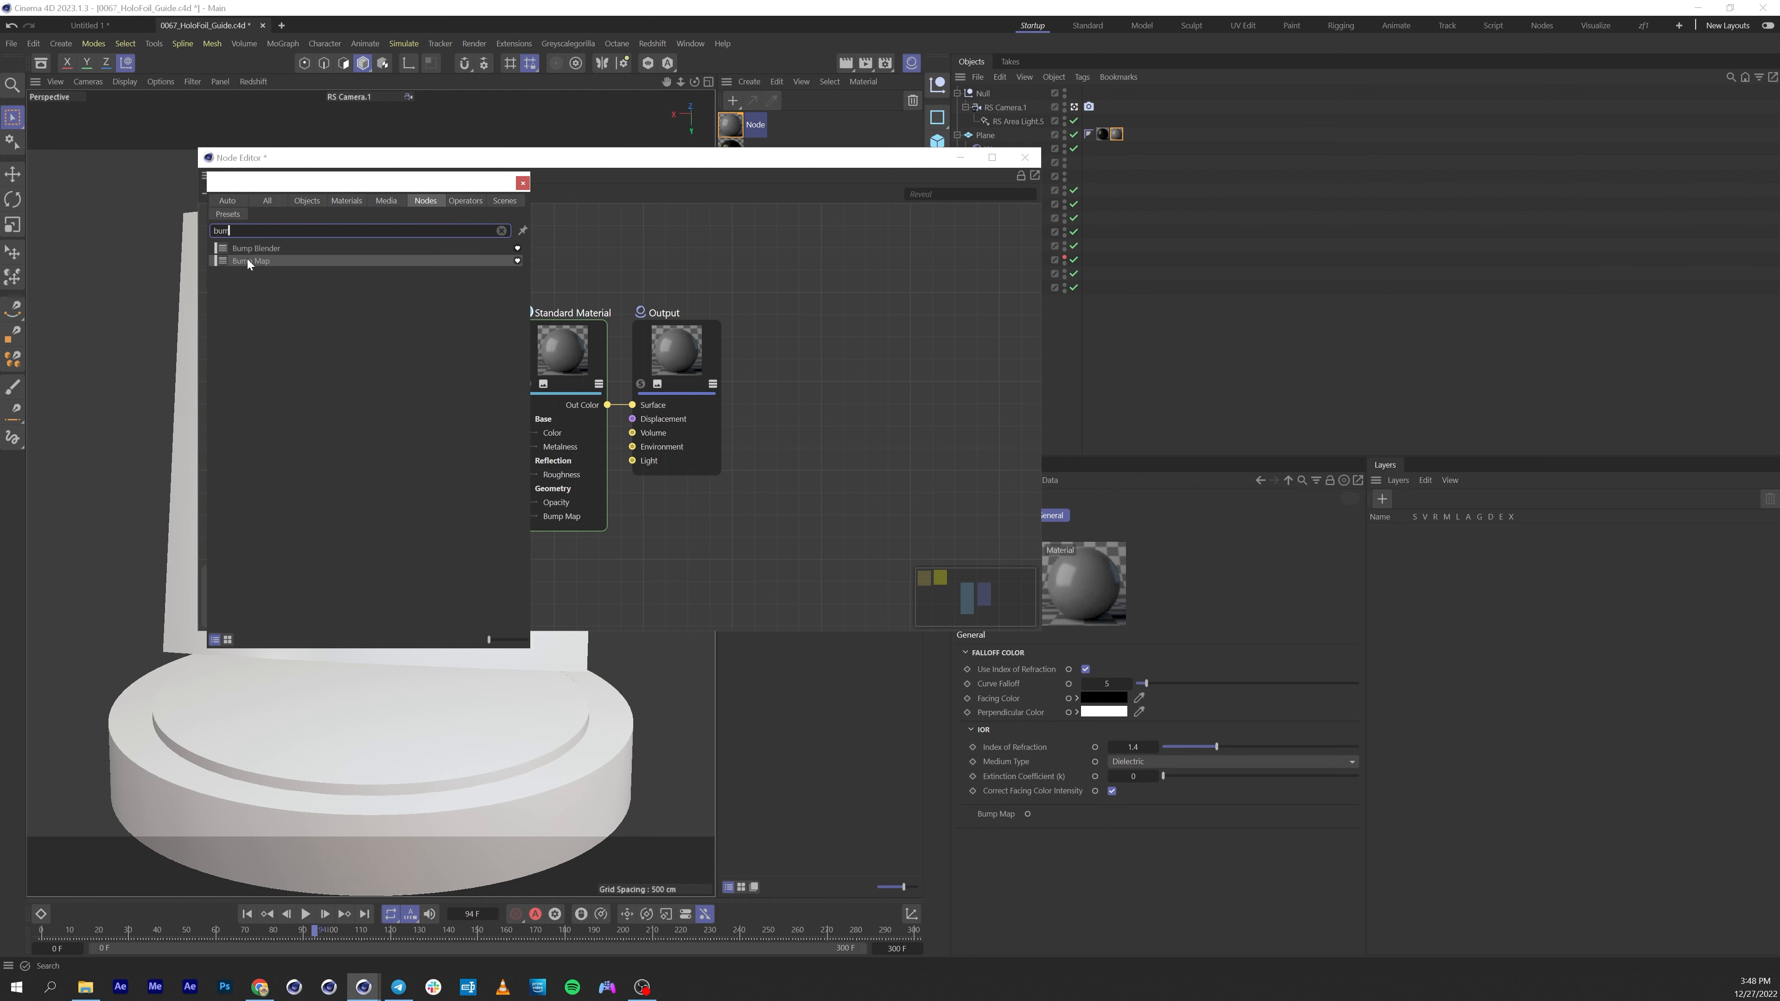
{"action": "left_click_drag", "start_coordinate": [247, 259], "coordinate": [308, 402]}
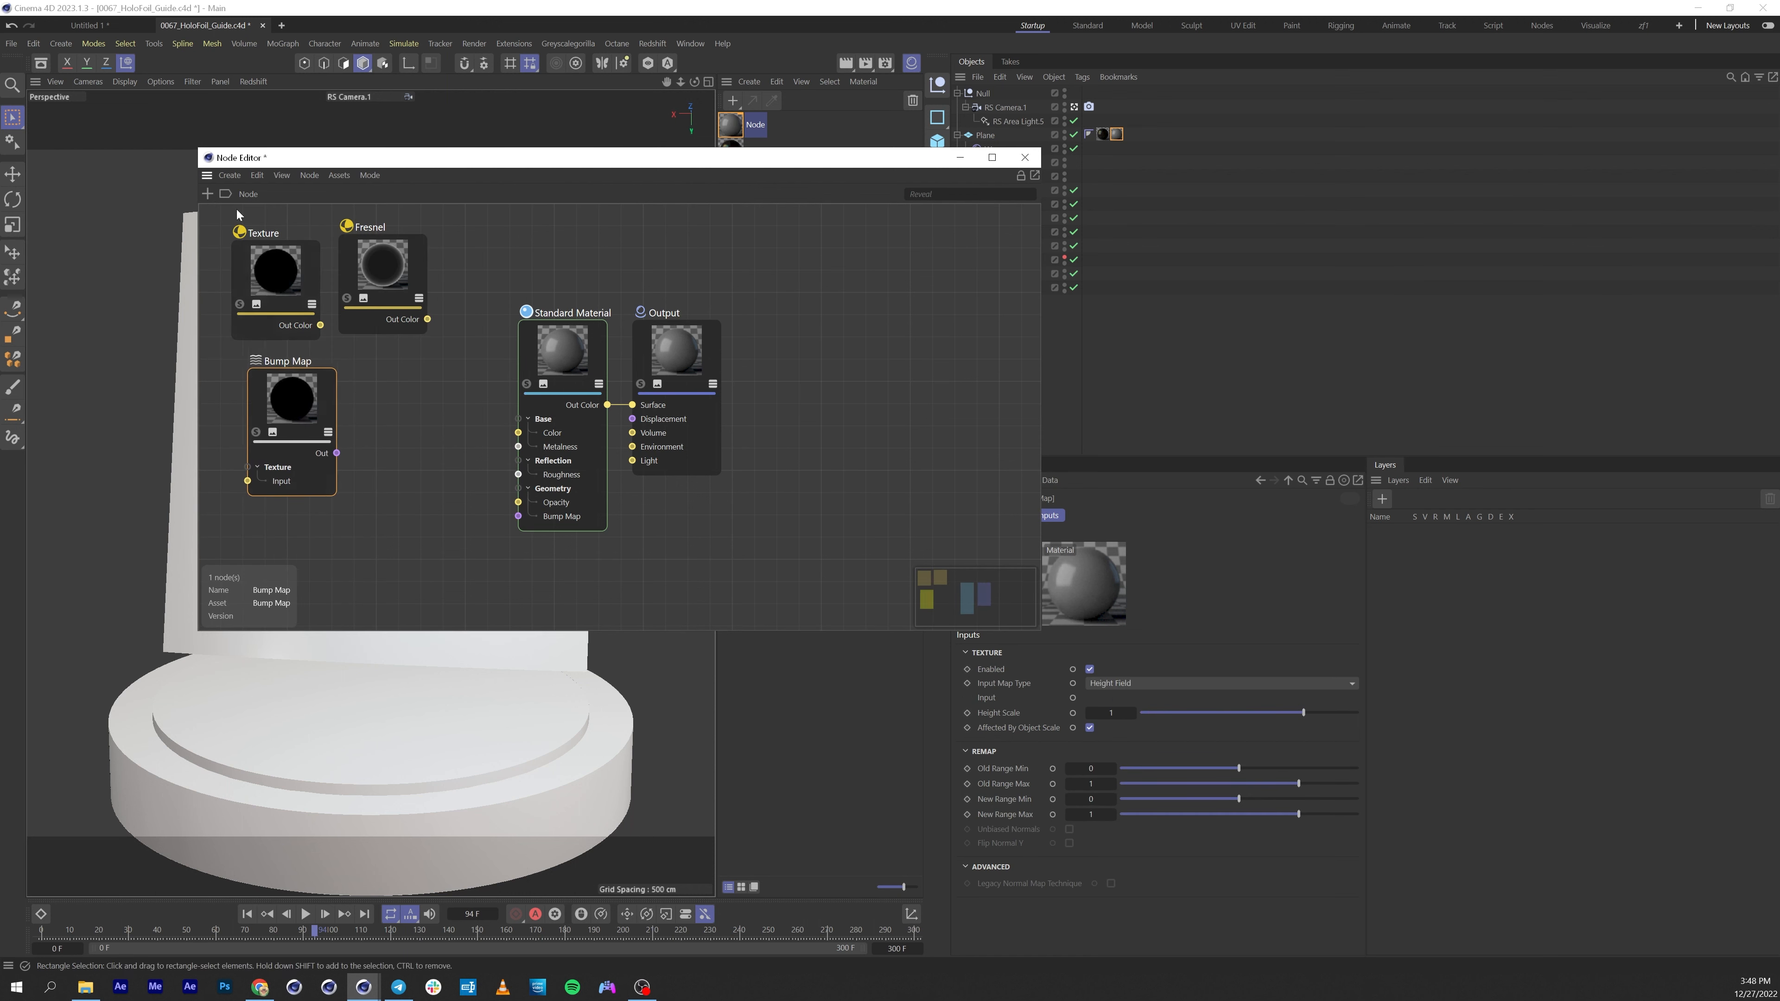
Add a Ramp node and place it beside the Bump Map node.
{"action": "left_click", "coordinate": [208, 193]}
{"action": "type", "text": "ra"}
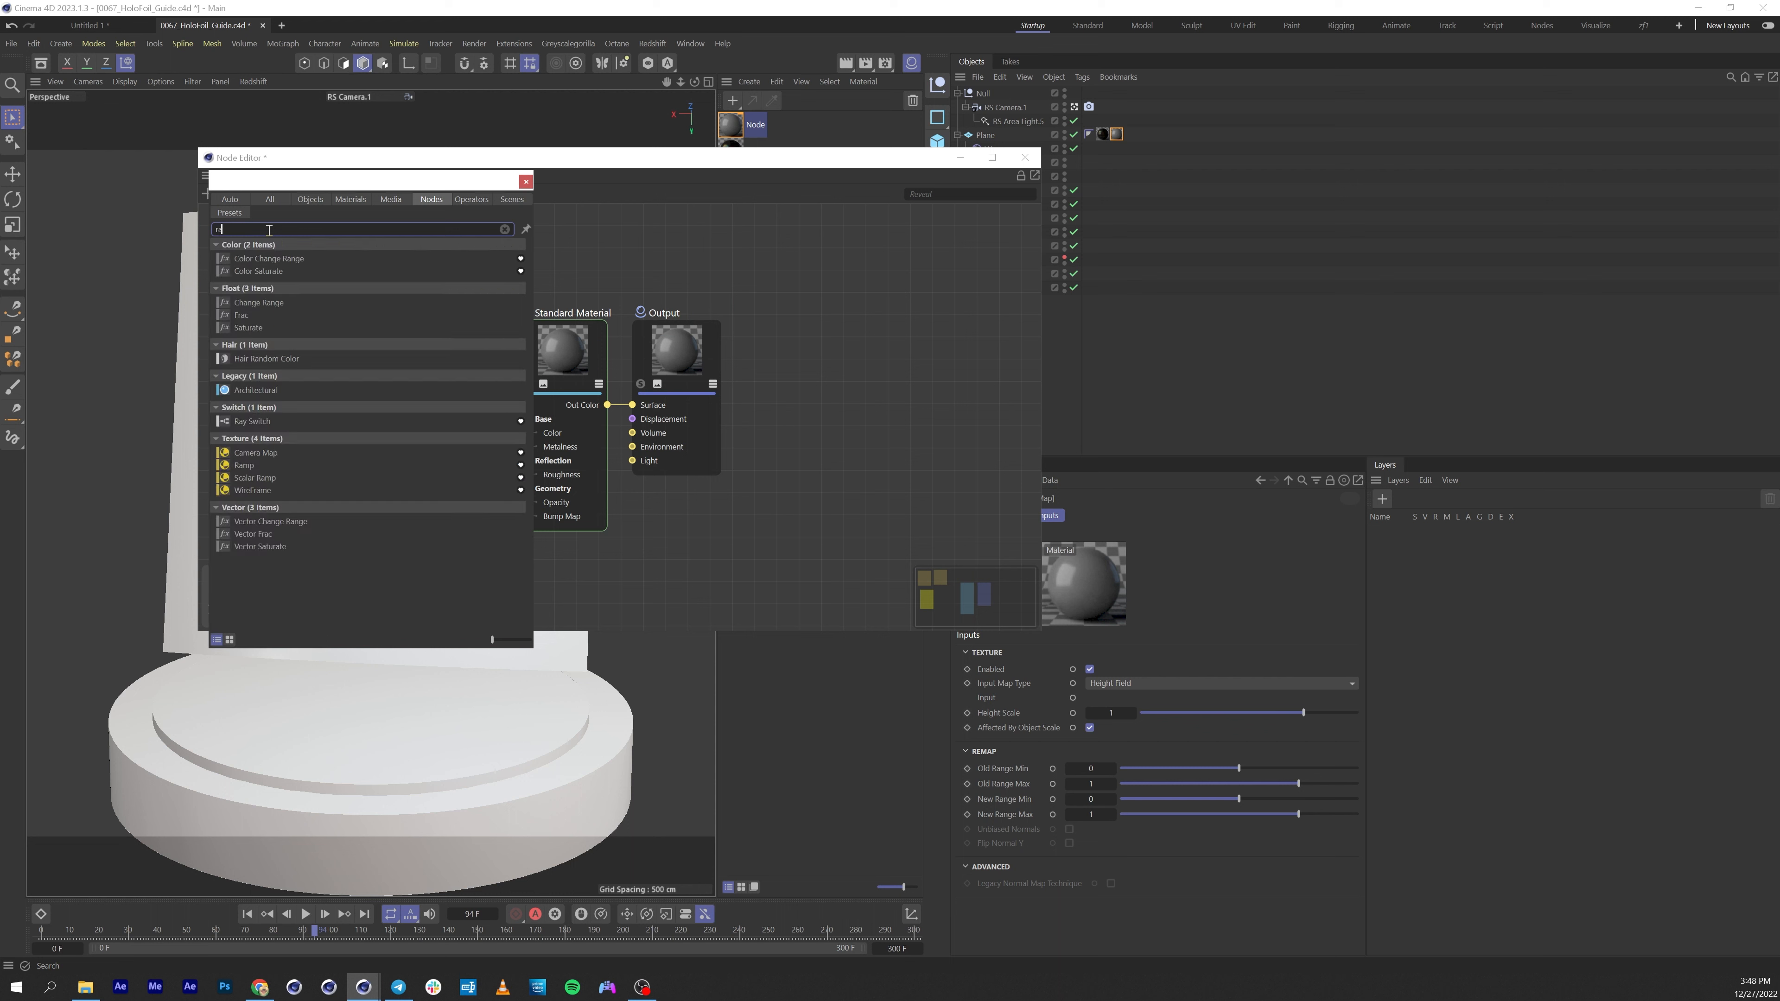
{"action": "left_click_drag", "start_coordinate": [246, 468], "coordinate": [615, 359]}
{"action": "left_click_drag", "start_coordinate": [670, 238], "coordinate": [391, 428]}
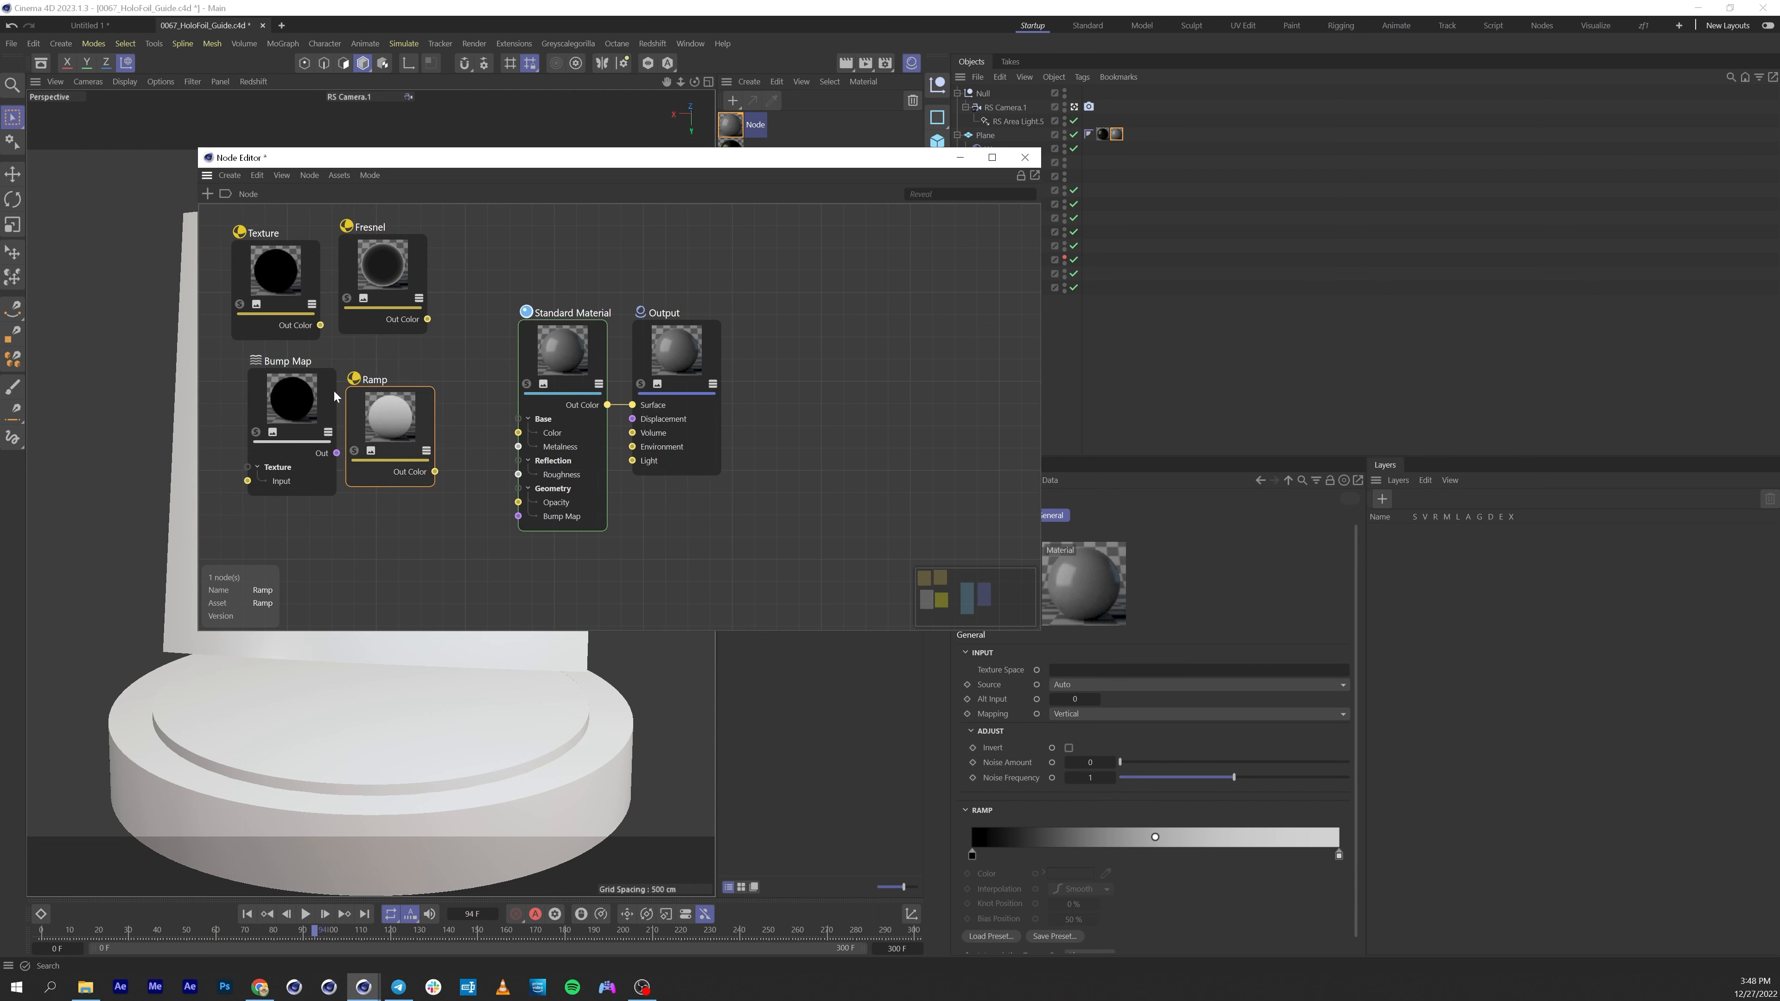
Add a Color Layer node to the graph above the Standard Material.
{"action": "left_click", "coordinate": [207, 194]}
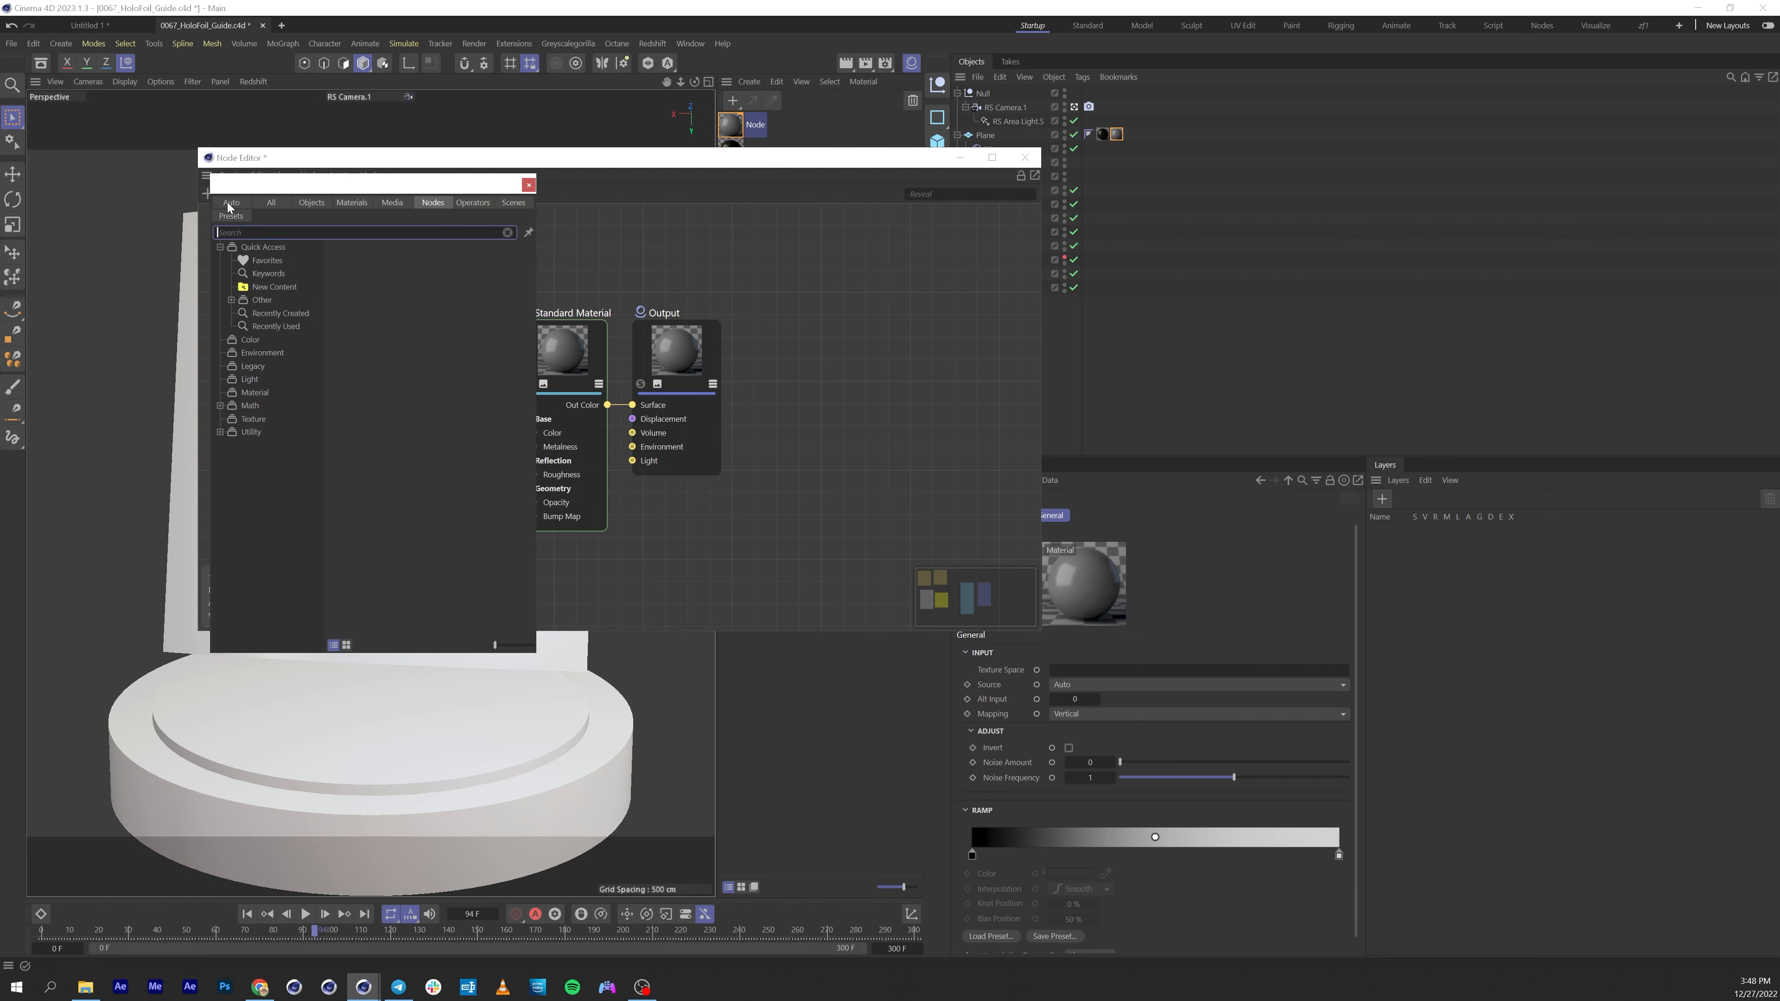
{"action": "type", "text": "col"}
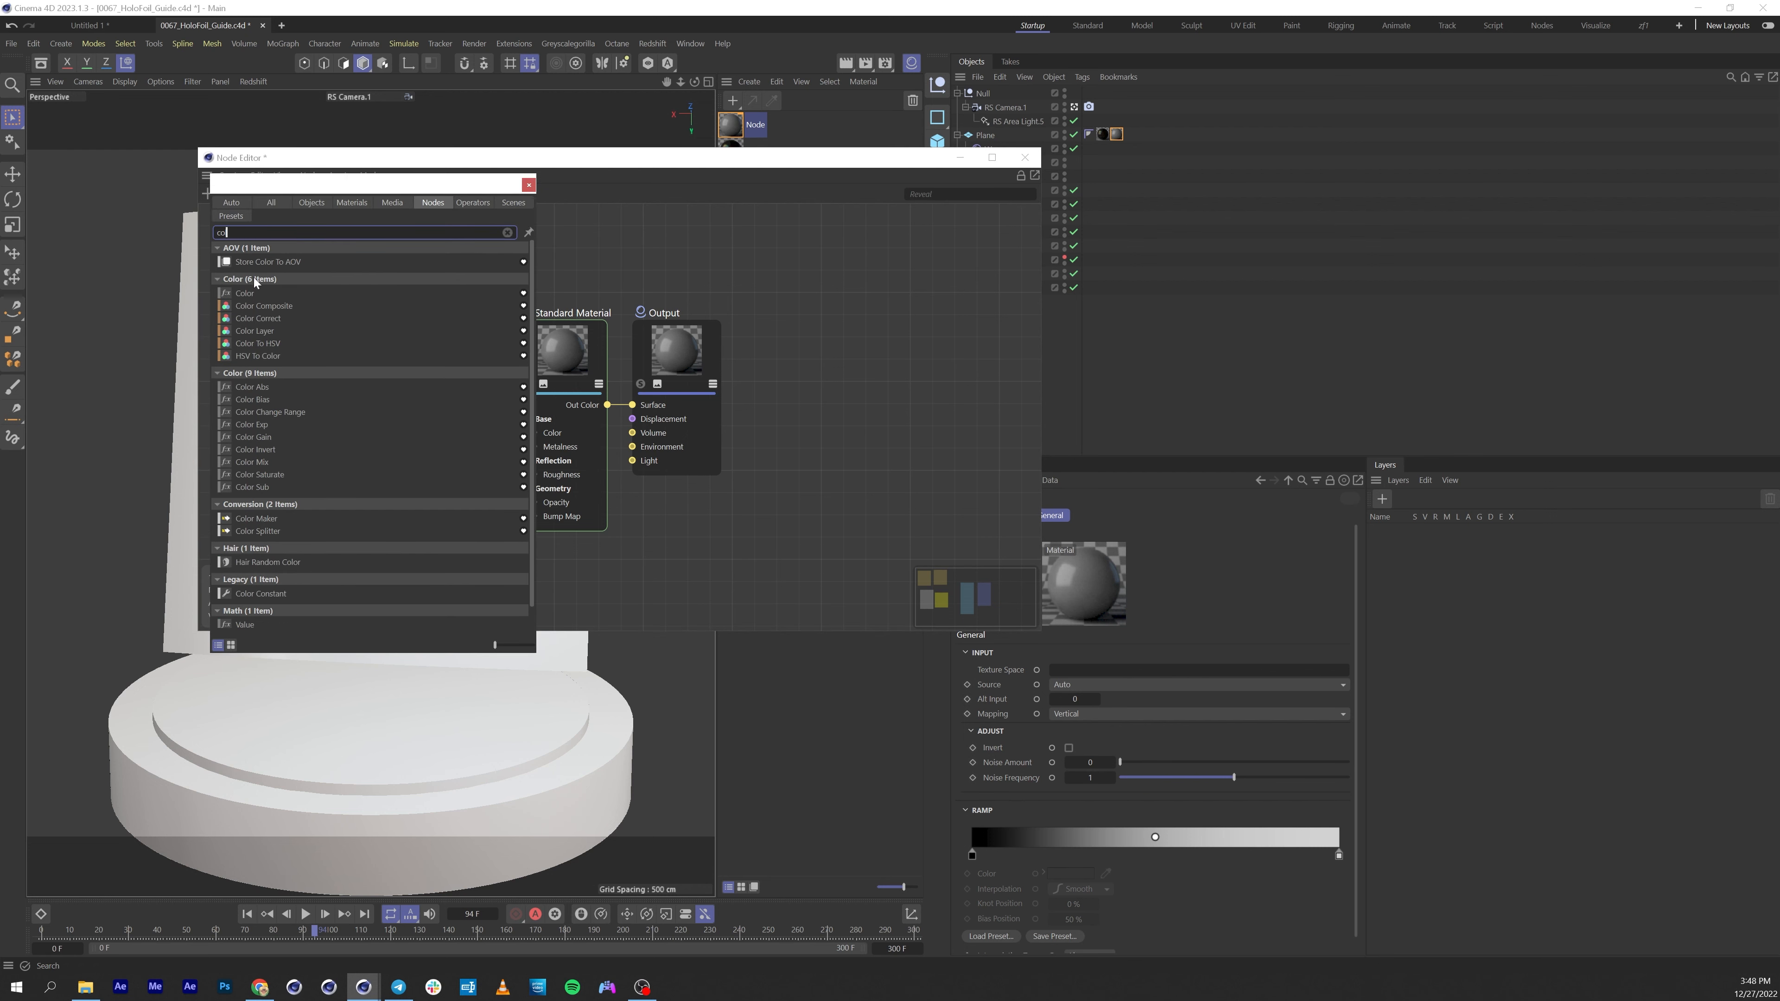
{"action": "left_click_drag", "start_coordinate": [260, 332], "coordinate": [786, 281]}
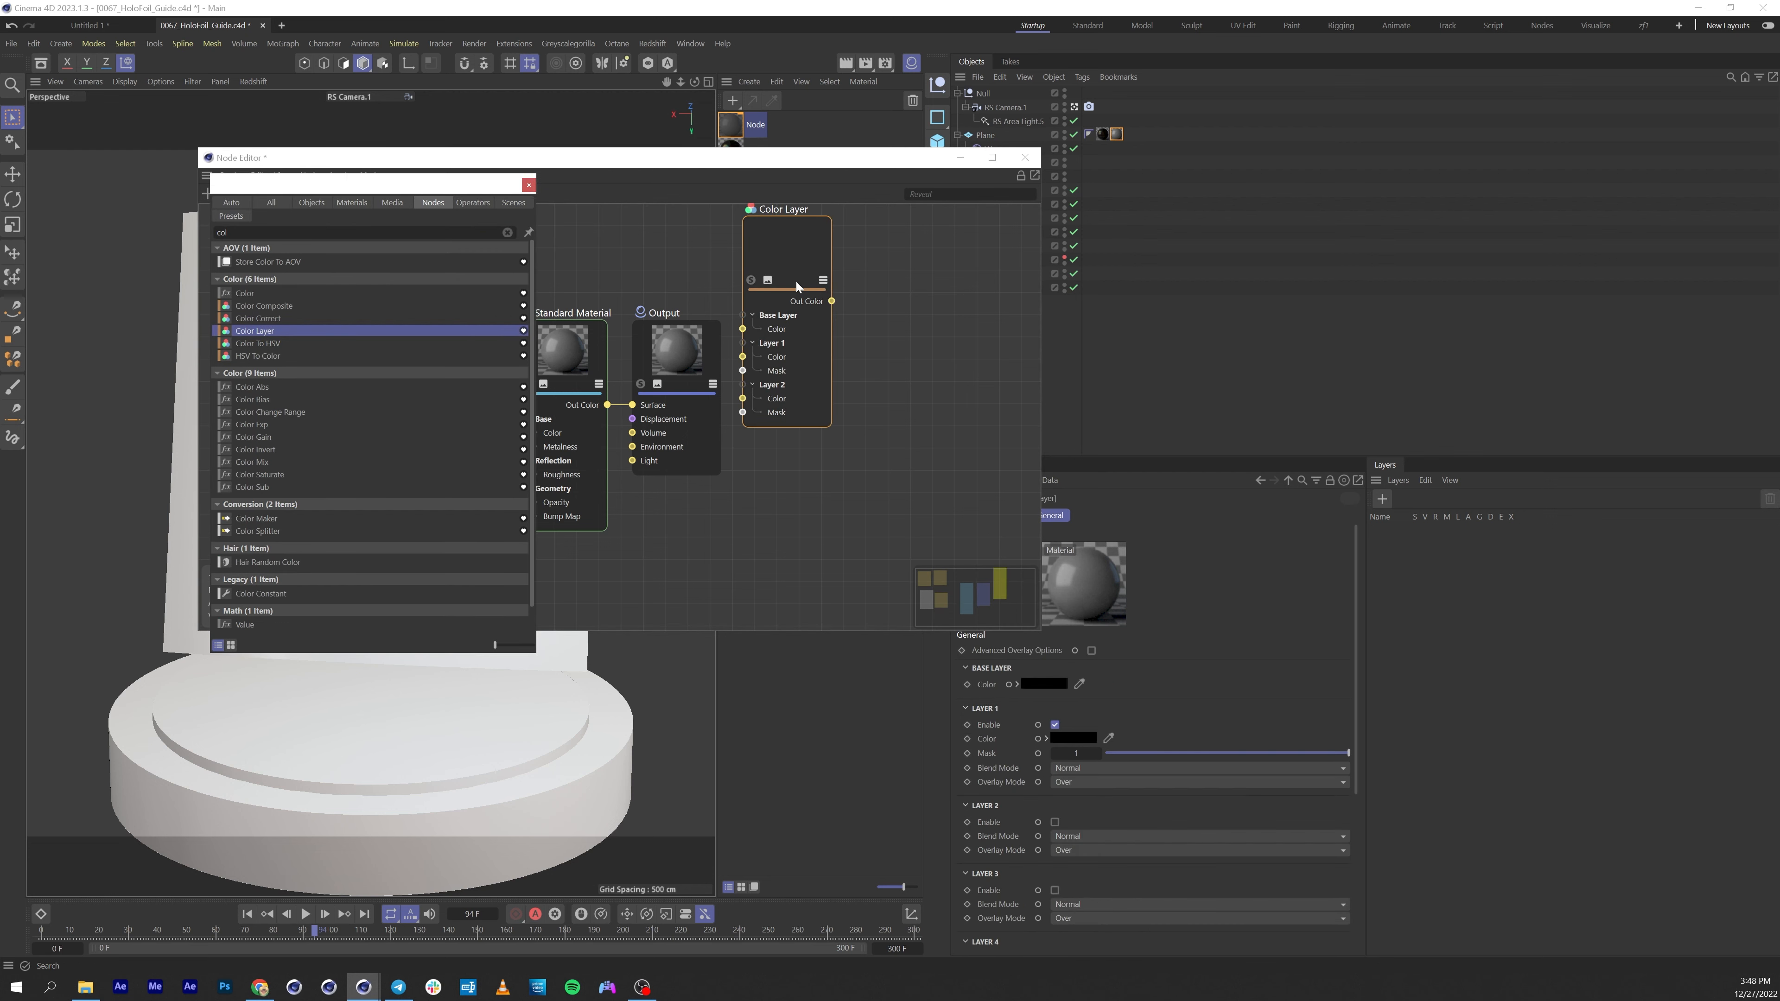
Rearrange the graph, moving Color Layer and Standard Material apart and the Texture, Fresnel, Bump Map and Ramp nodes to the side.
{"action": "left_click_drag", "start_coordinate": [579, 295], "coordinate": [944, 369]}
{"action": "left_click_drag", "start_coordinate": [774, 253], "coordinate": [520, 289]}
{"action": "middle_click_drag", "start_coordinate": [490, 246], "coordinate": [627, 280]}
{"action": "left_click_drag", "start_coordinate": [379, 252], "coordinate": [357, 467]}
{"action": "left_click", "coordinate": [396, 279]}
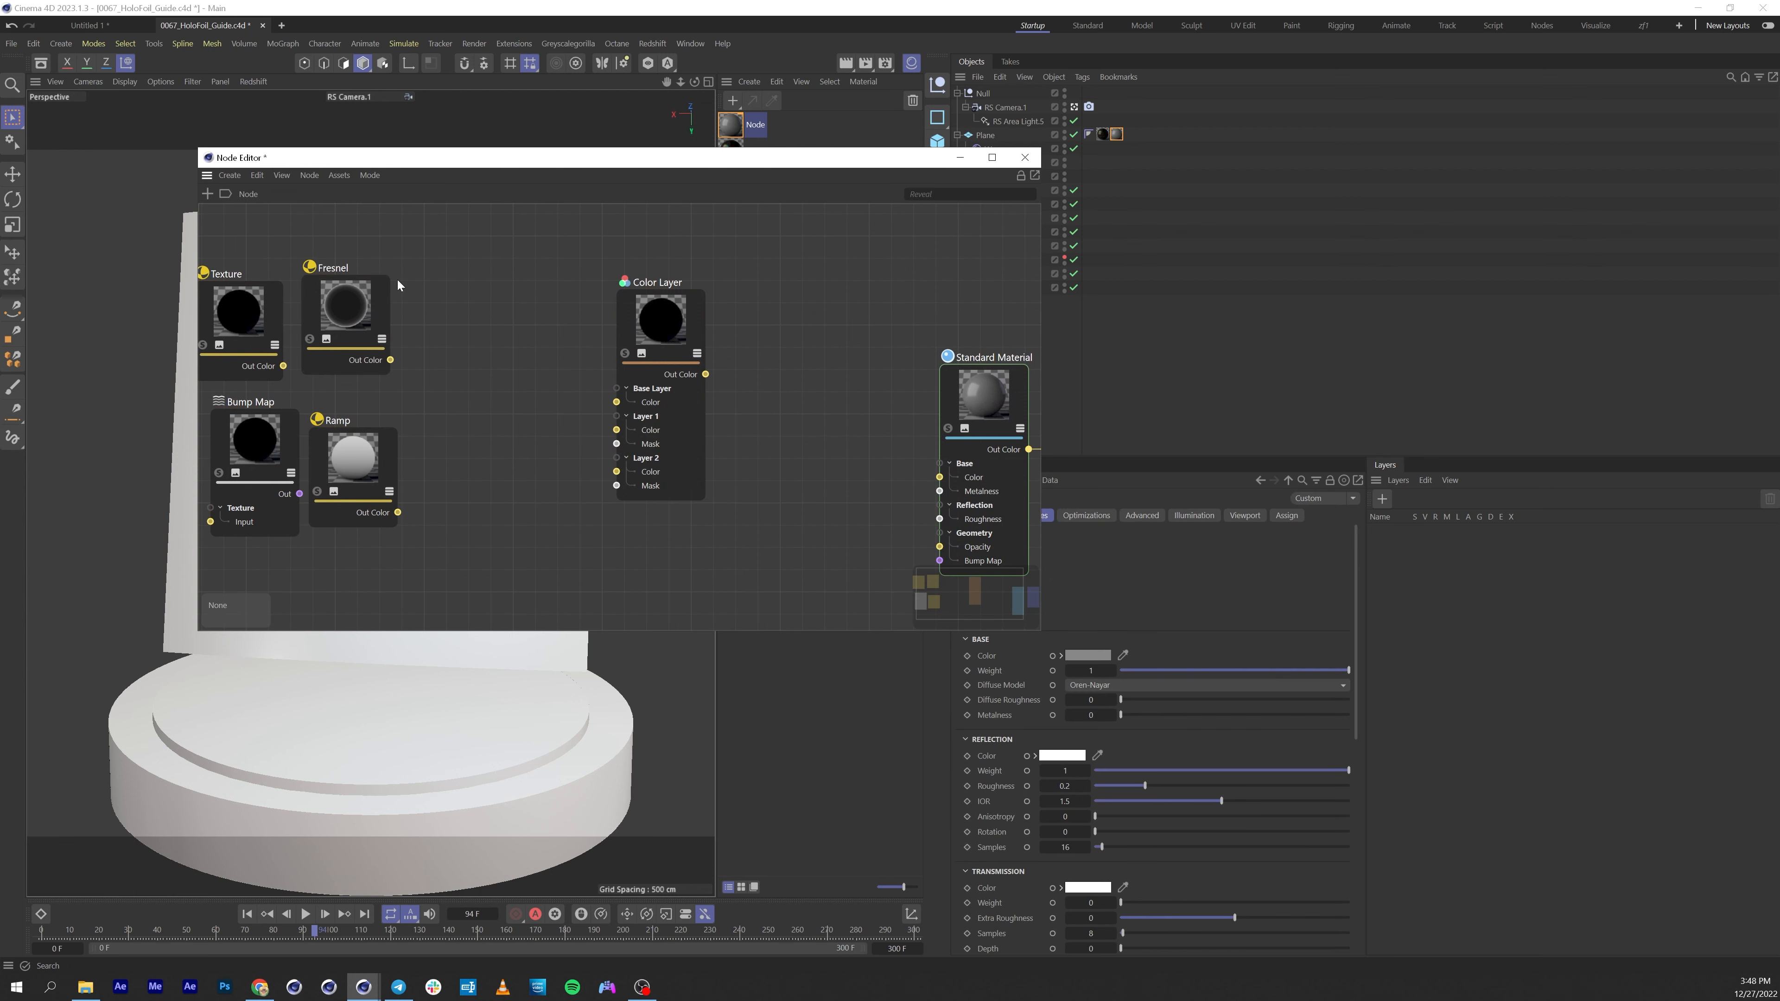
{"action": "left_click_drag", "start_coordinate": [397, 278], "coordinate": [310, 187]}
{"action": "left_click_drag", "start_coordinate": [350, 455], "coordinate": [258, 550]}
{"action": "left_click_drag", "start_coordinate": [269, 247], "coordinate": [258, 226]}
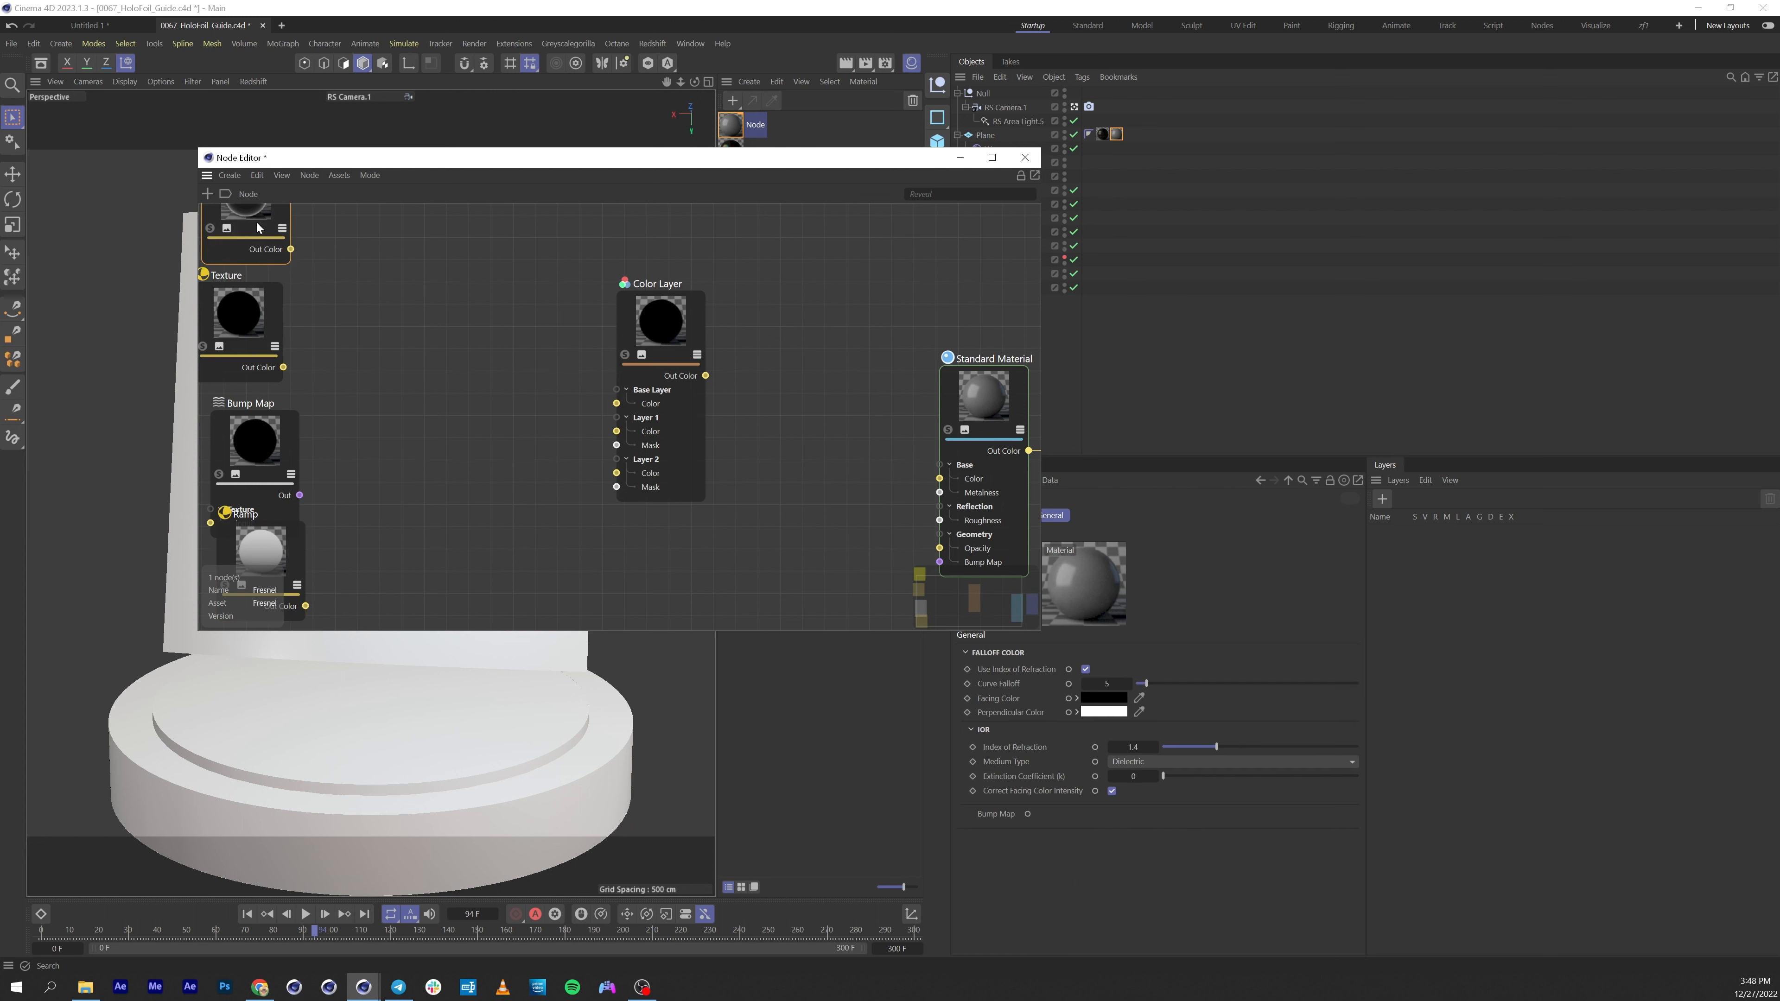
Duplicate the Texture node and connect the copy to the Color Layer's Base Layer Color input.
{"action": "left_click", "coordinate": [239, 314]}
{"action": "left_click_drag", "start_coordinate": [255, 318], "coordinate": [617, 404]}
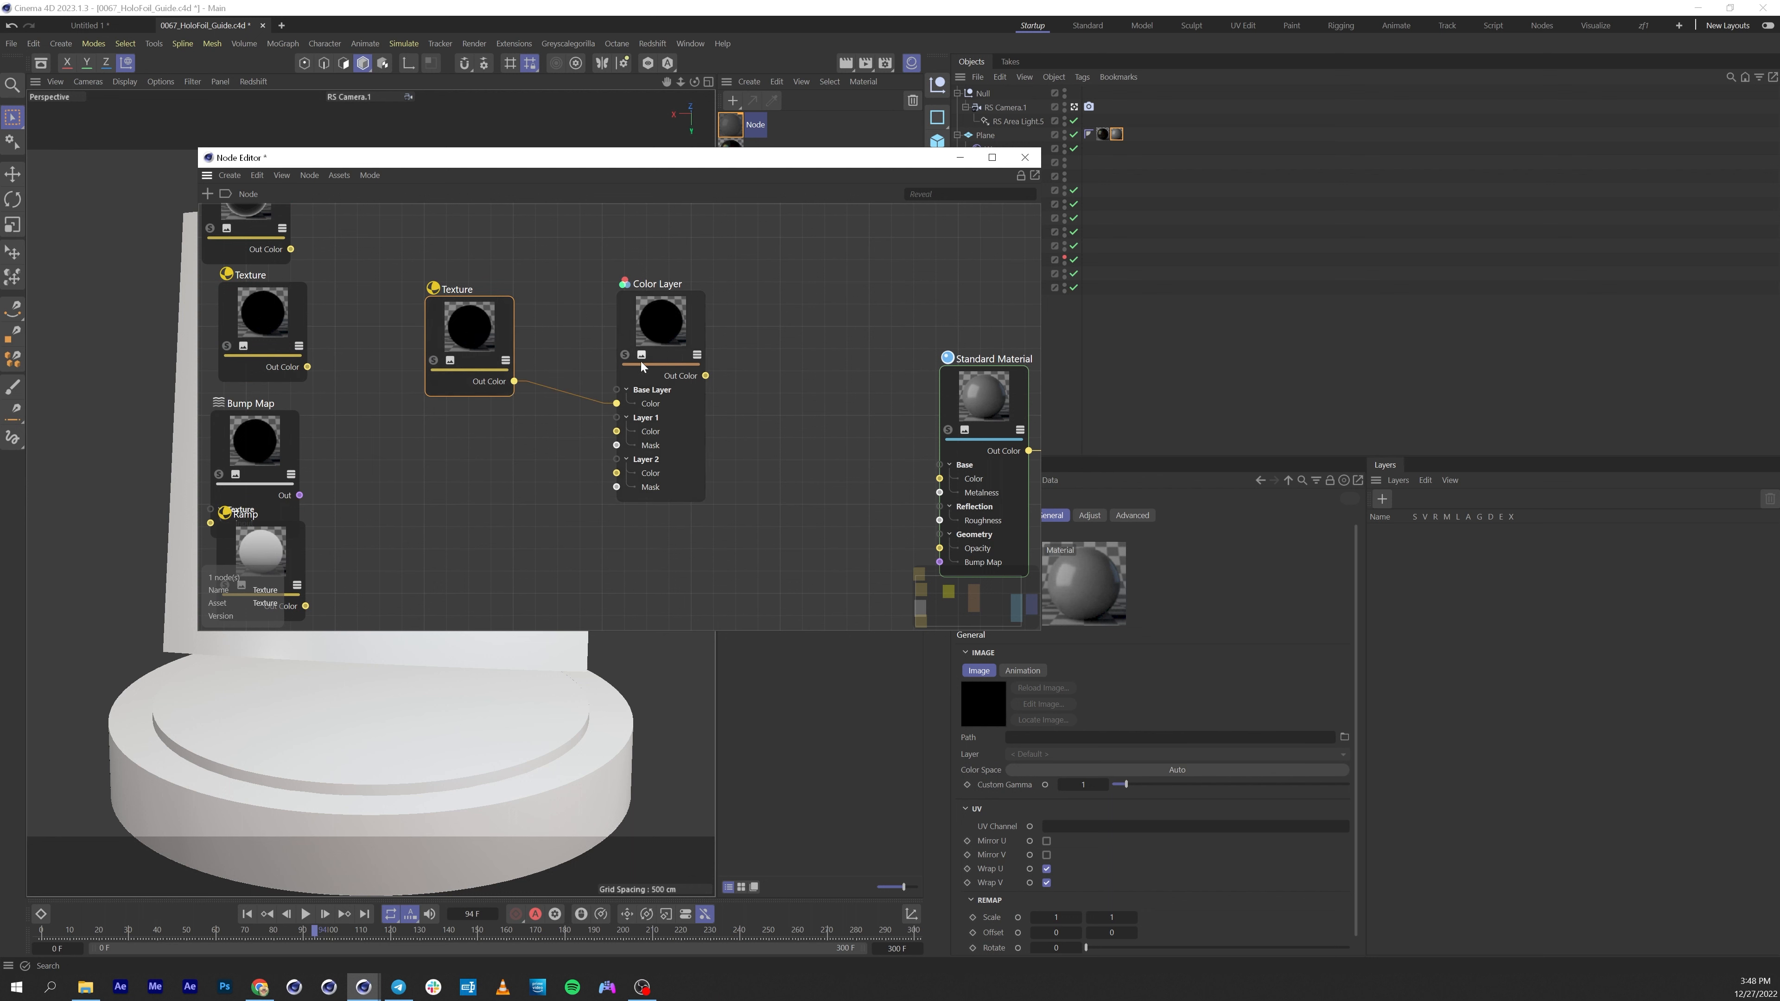
Connect the Color Layer output to both the Standard Material's base Color and Reflection Color inputs.
{"action": "left_click_drag", "start_coordinate": [707, 376], "coordinate": [940, 479]}
{"action": "left_click_drag", "start_coordinate": [994, 358], "coordinate": [960, 290]}
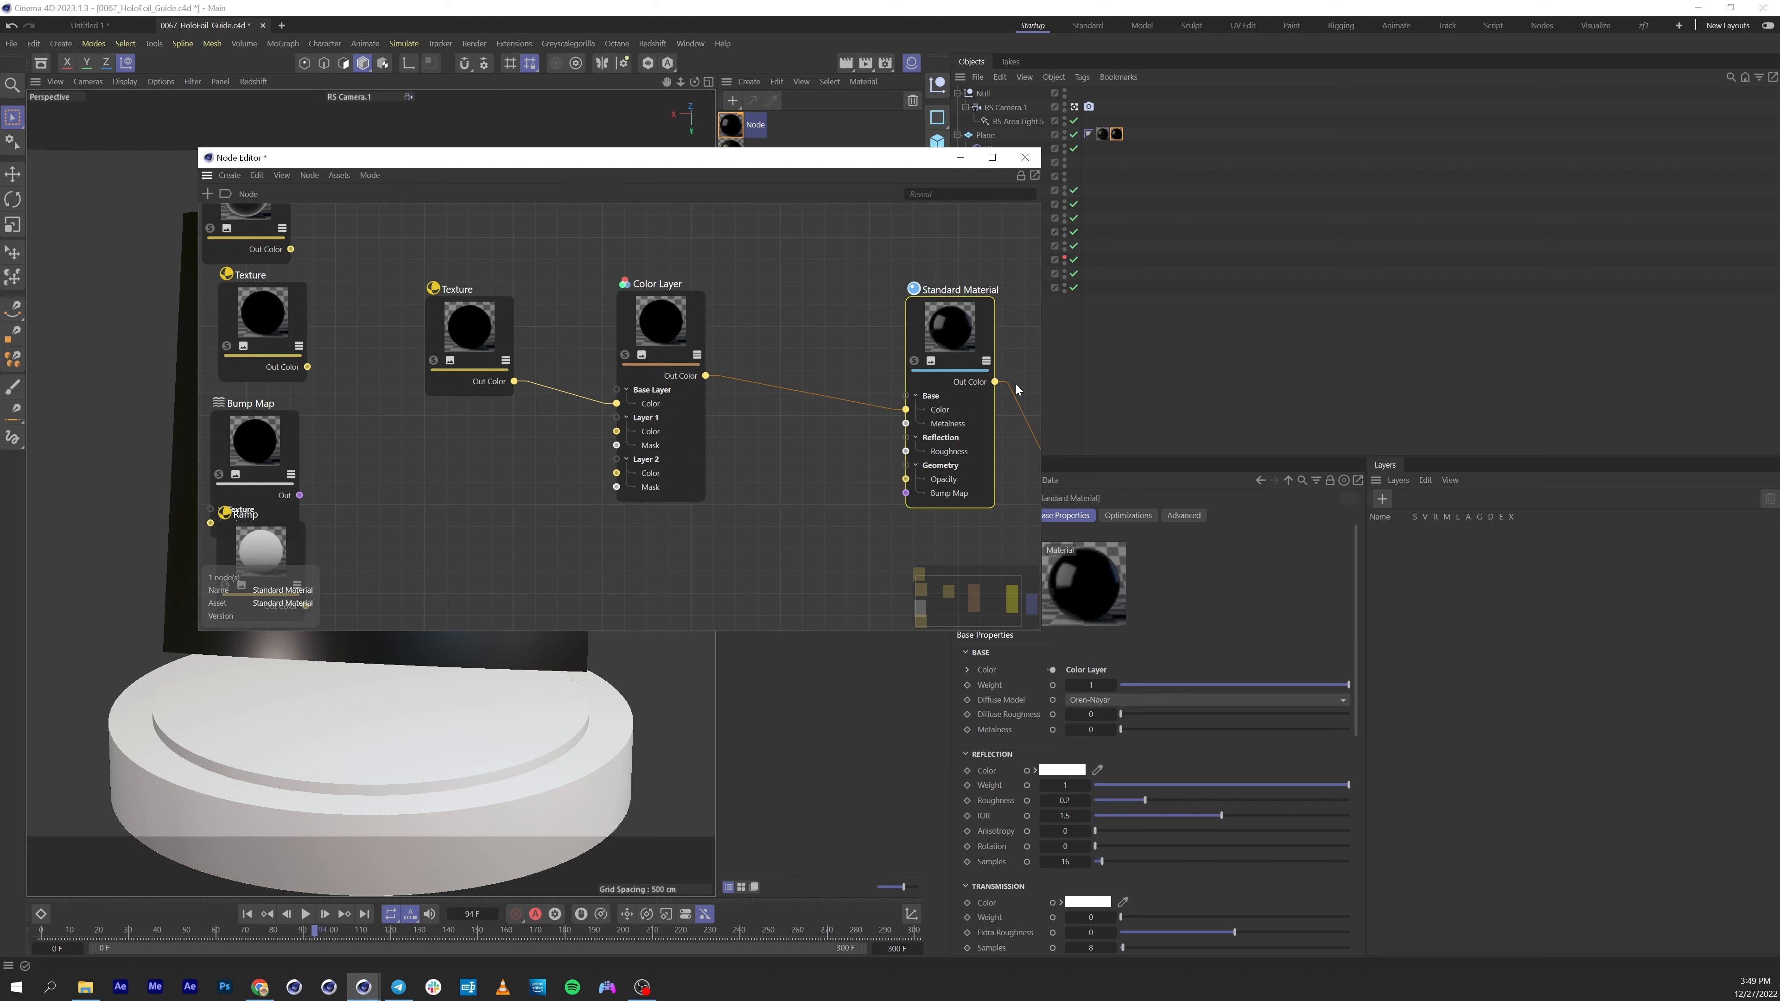
{"action": "left_click_drag", "start_coordinate": [706, 376], "coordinate": [960, 317]}
{"action": "mouse_move", "coordinate": [1016, 362]}
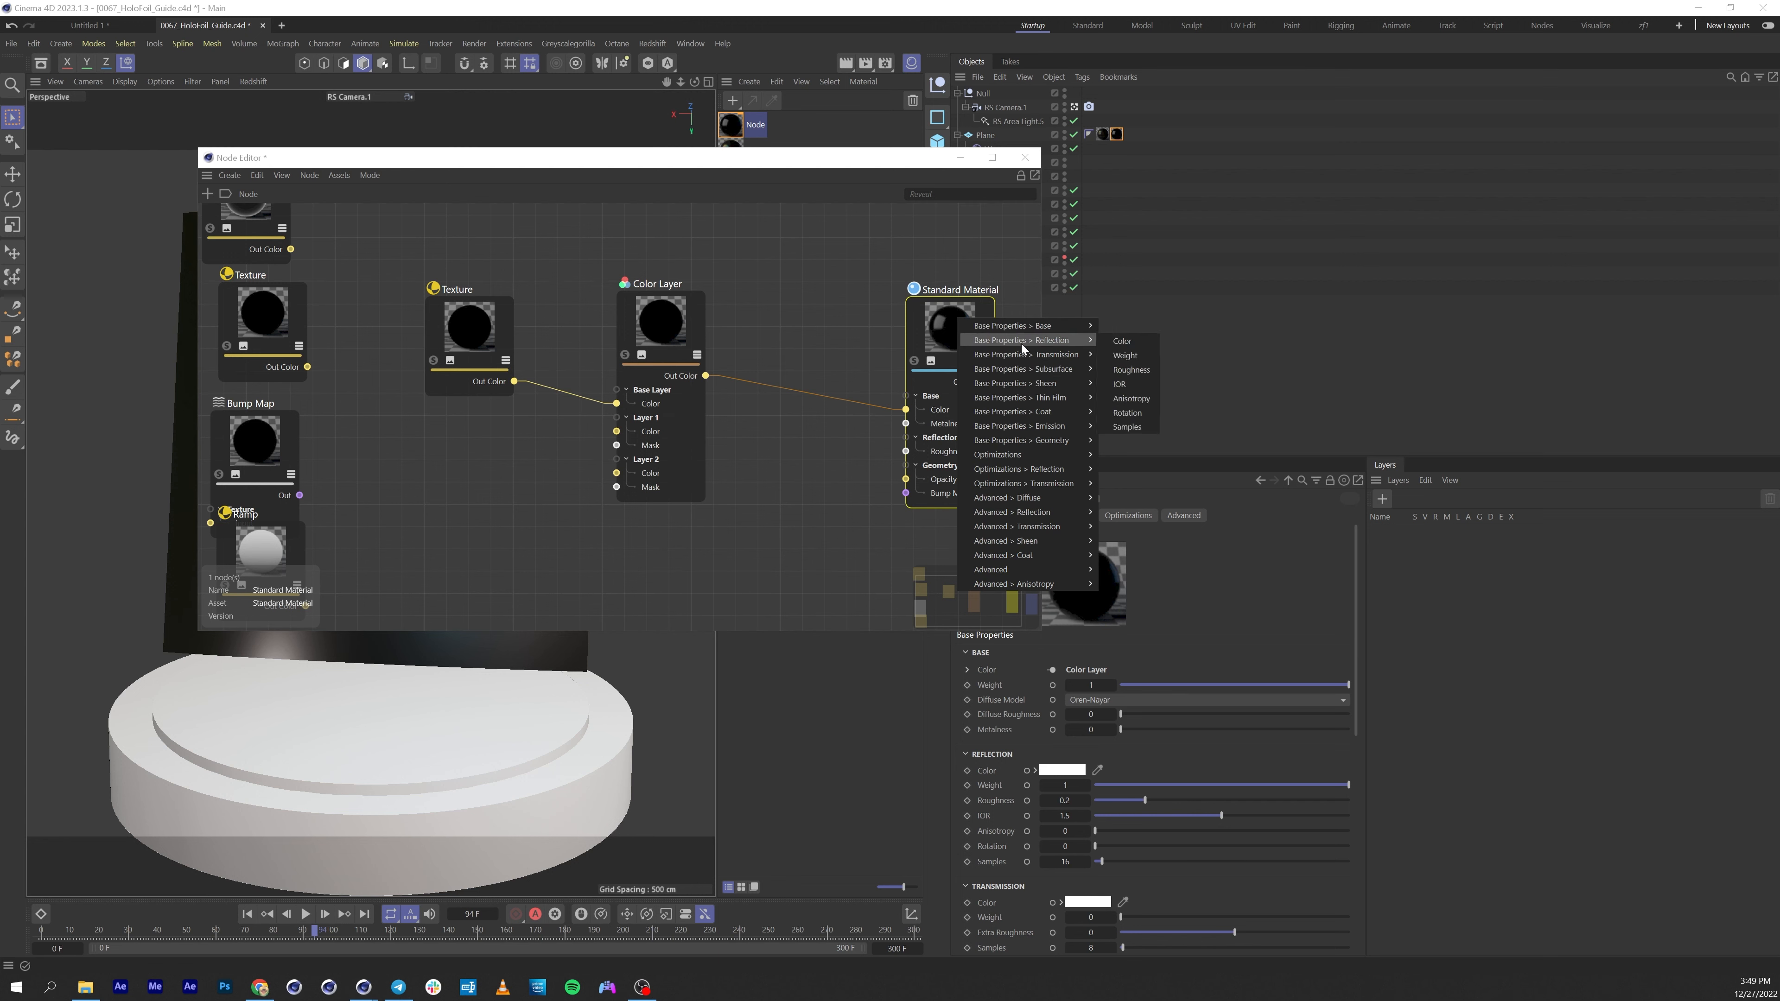
{"action": "left_click", "coordinate": [1124, 342]}
Load Logo_Textures_1_beauty_1 from the project's tex folder as the new Texture node's image.
{"action": "left_click", "coordinate": [477, 331]}
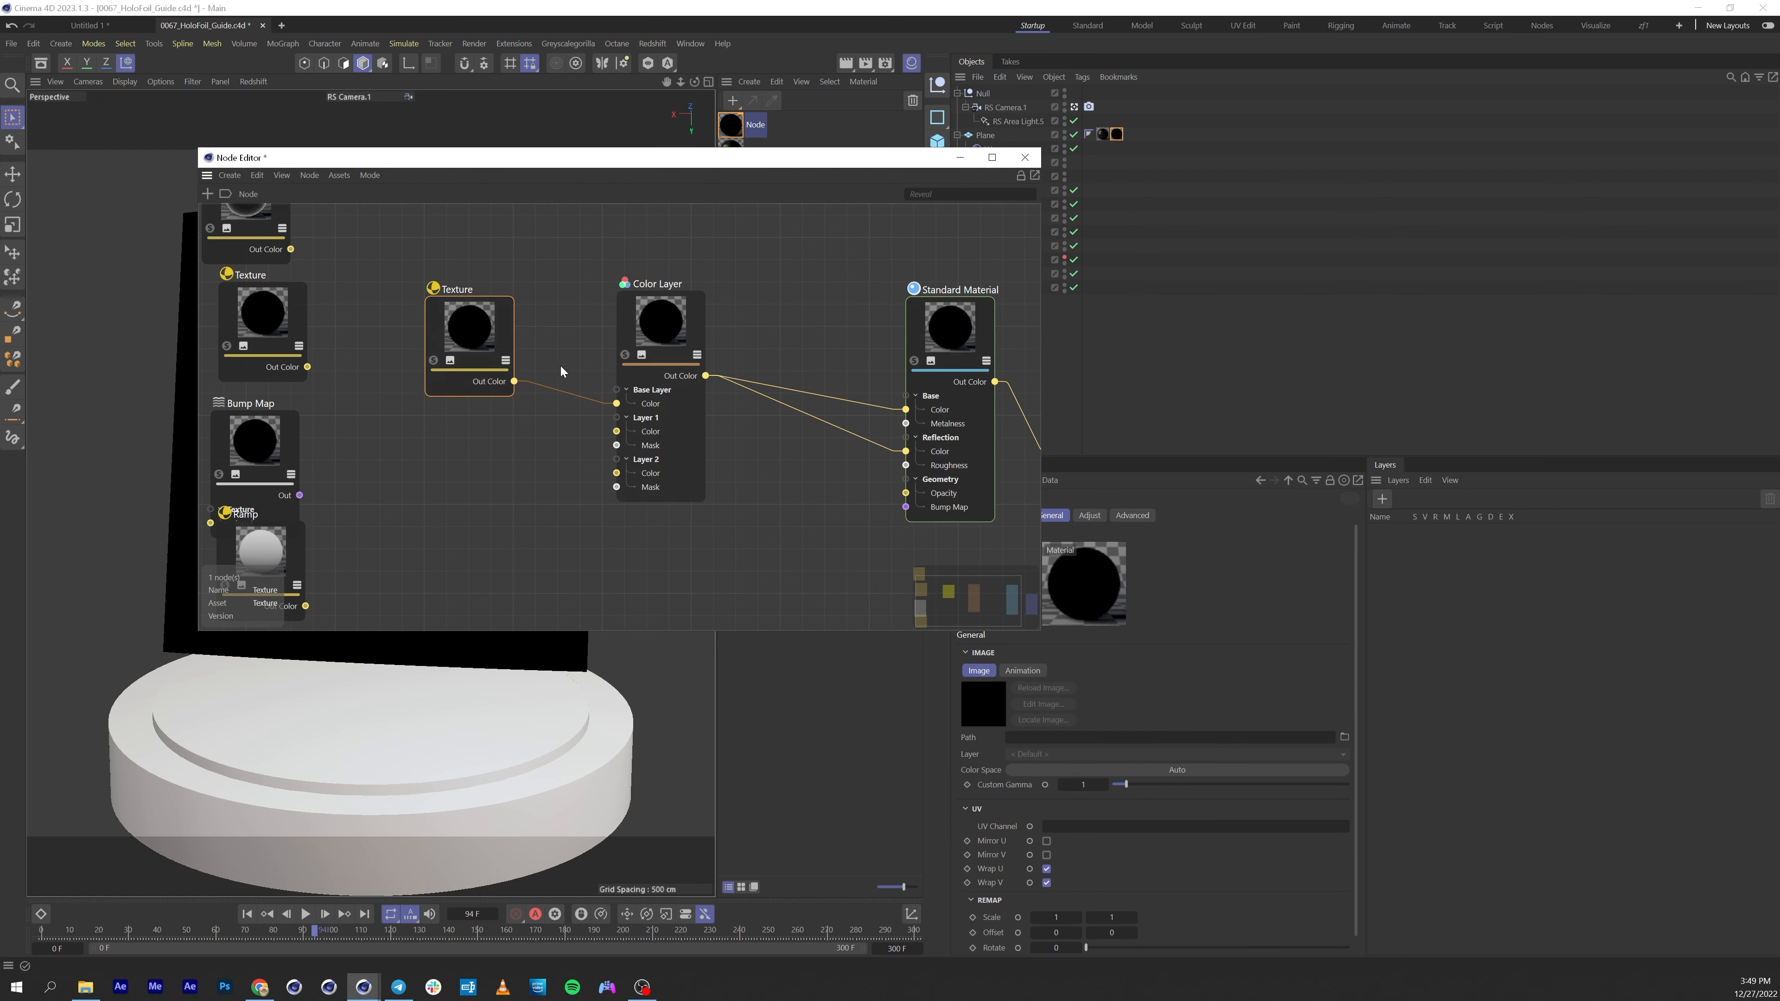
{"action": "left_click", "coordinate": [1344, 737]}
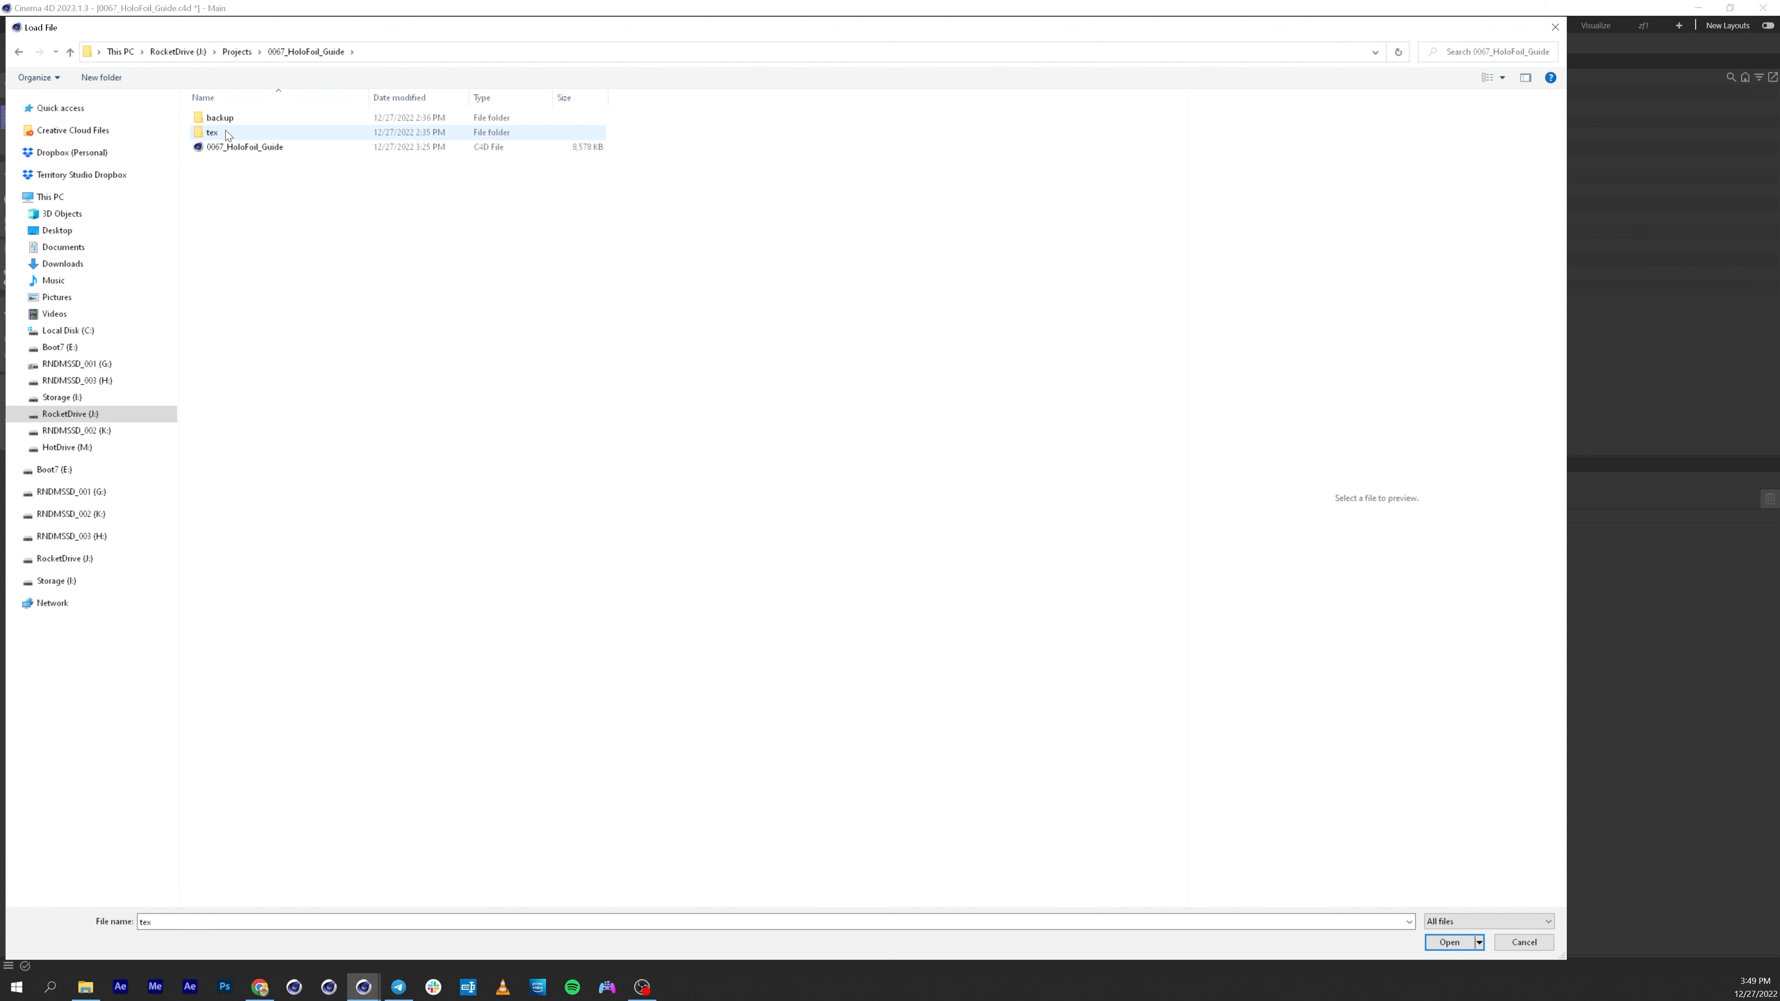
{"action": "double_click", "coordinate": [226, 134]}
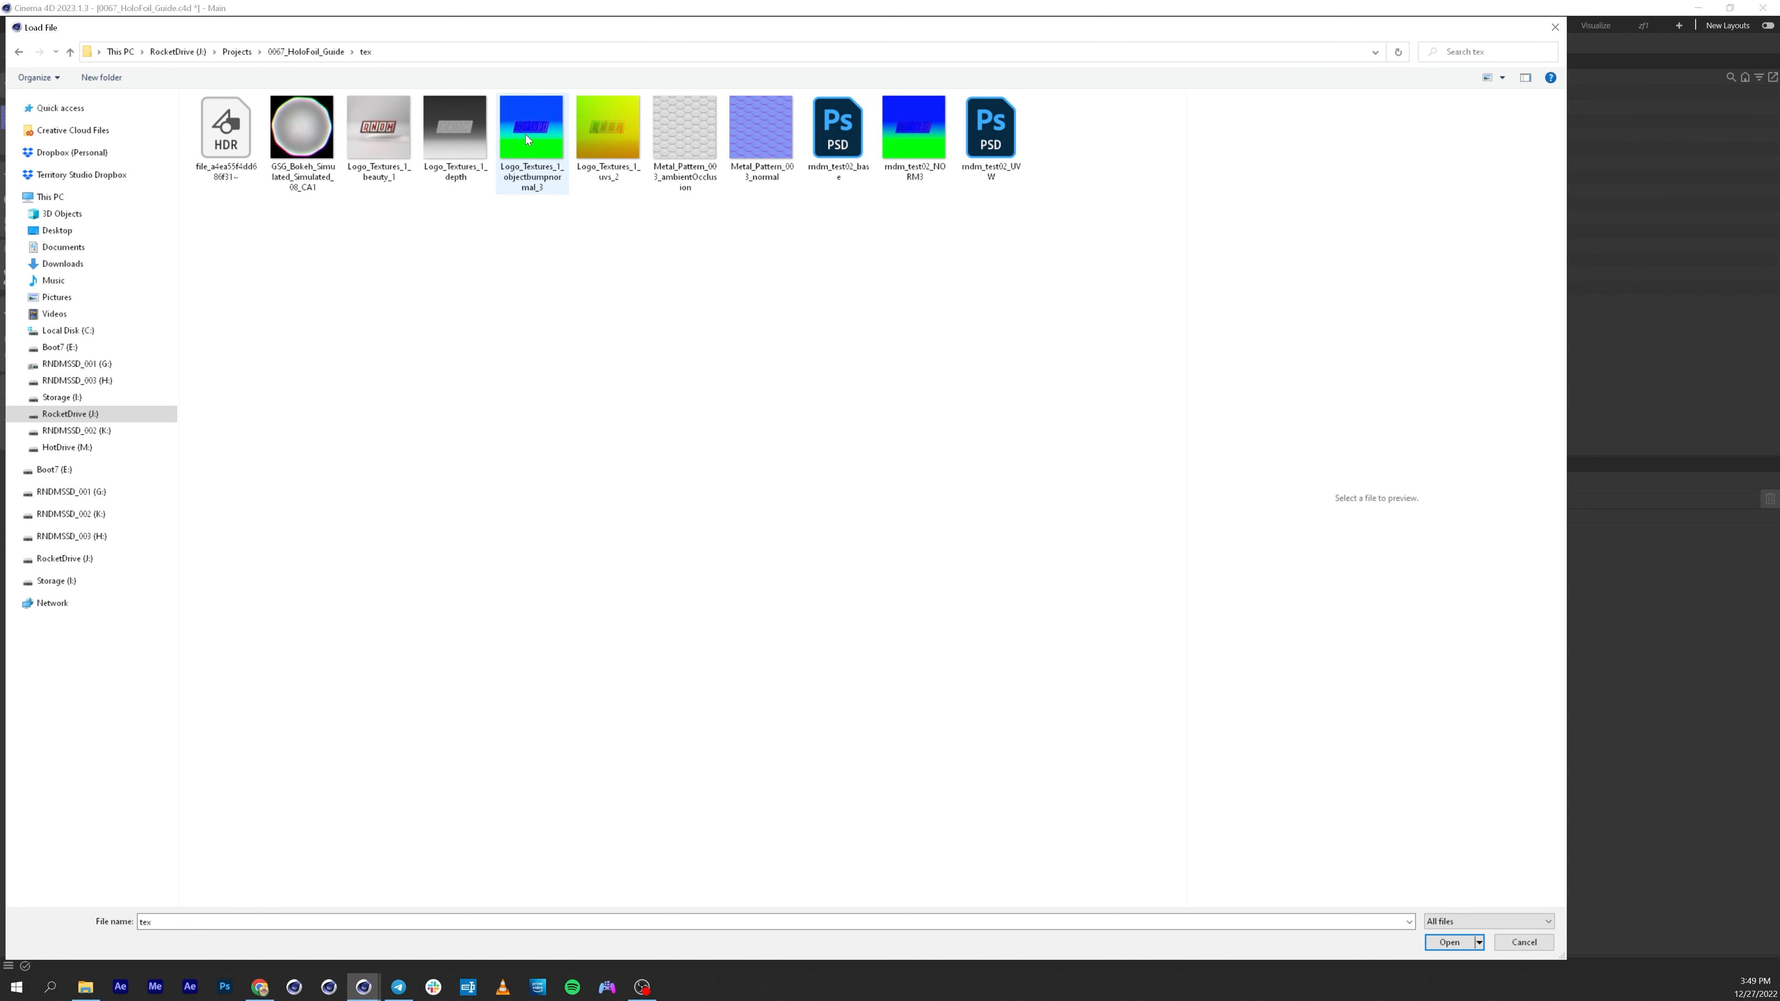
{"action": "left_click", "coordinate": [409, 162]}
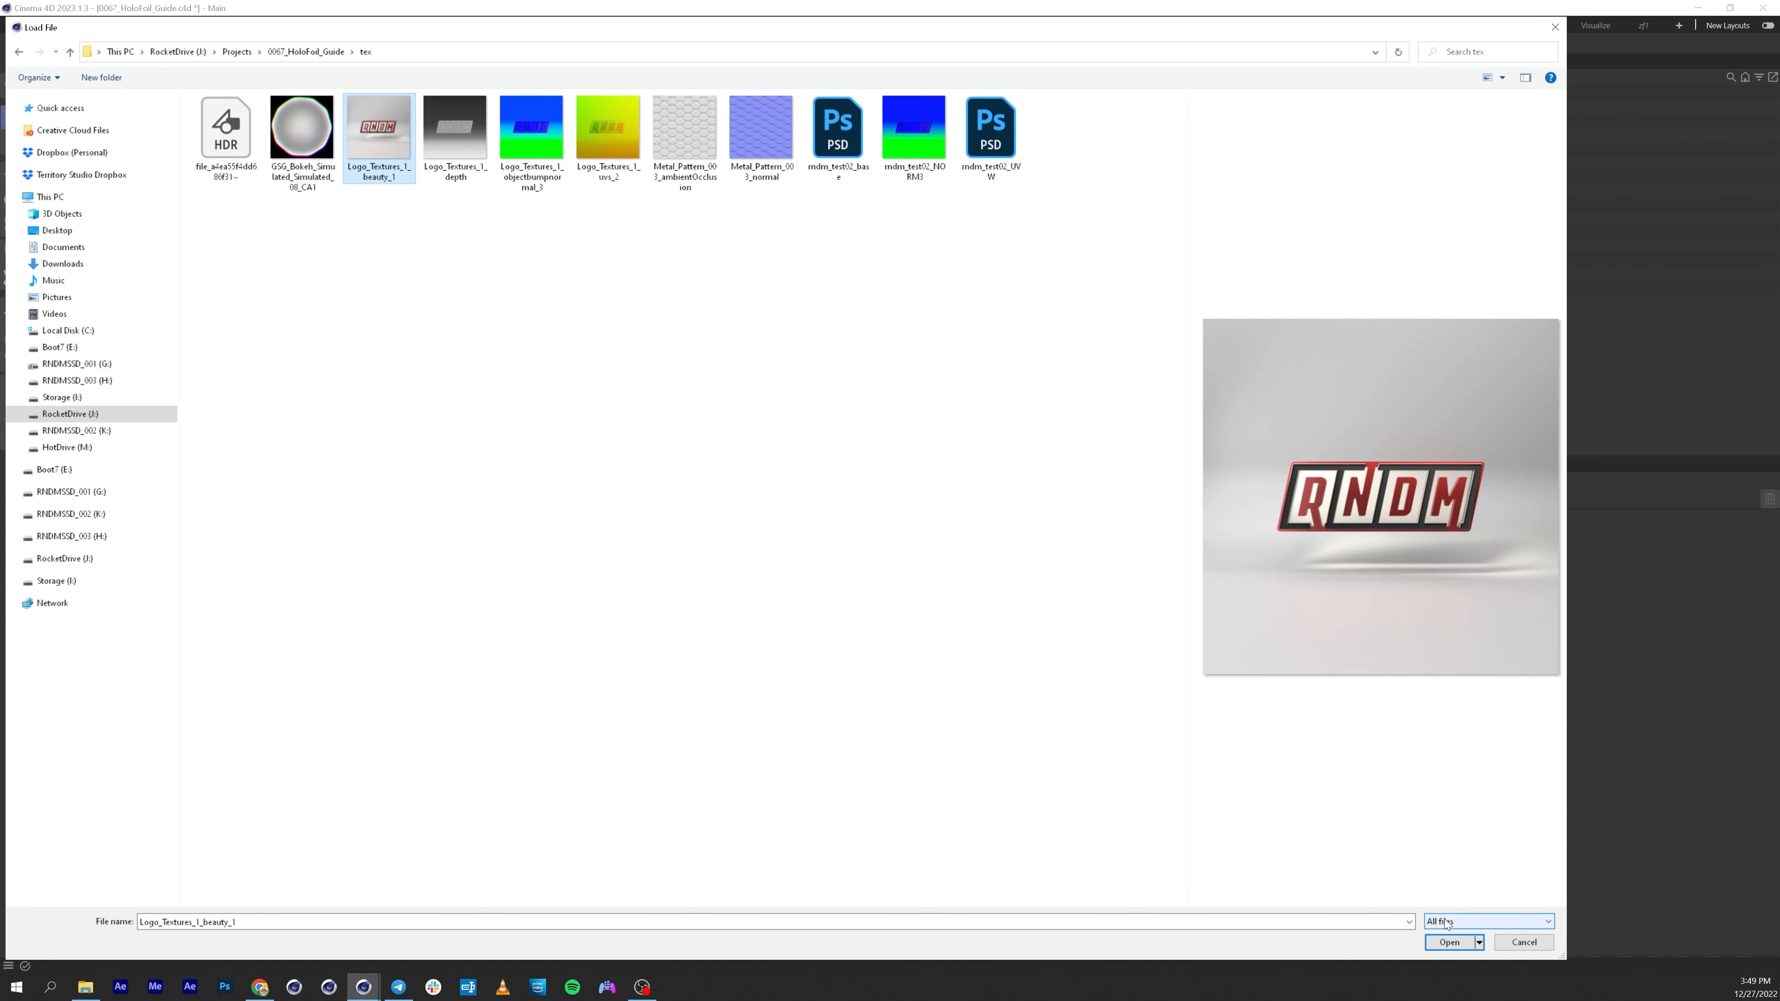
{"action": "left_click", "coordinate": [1448, 942]}
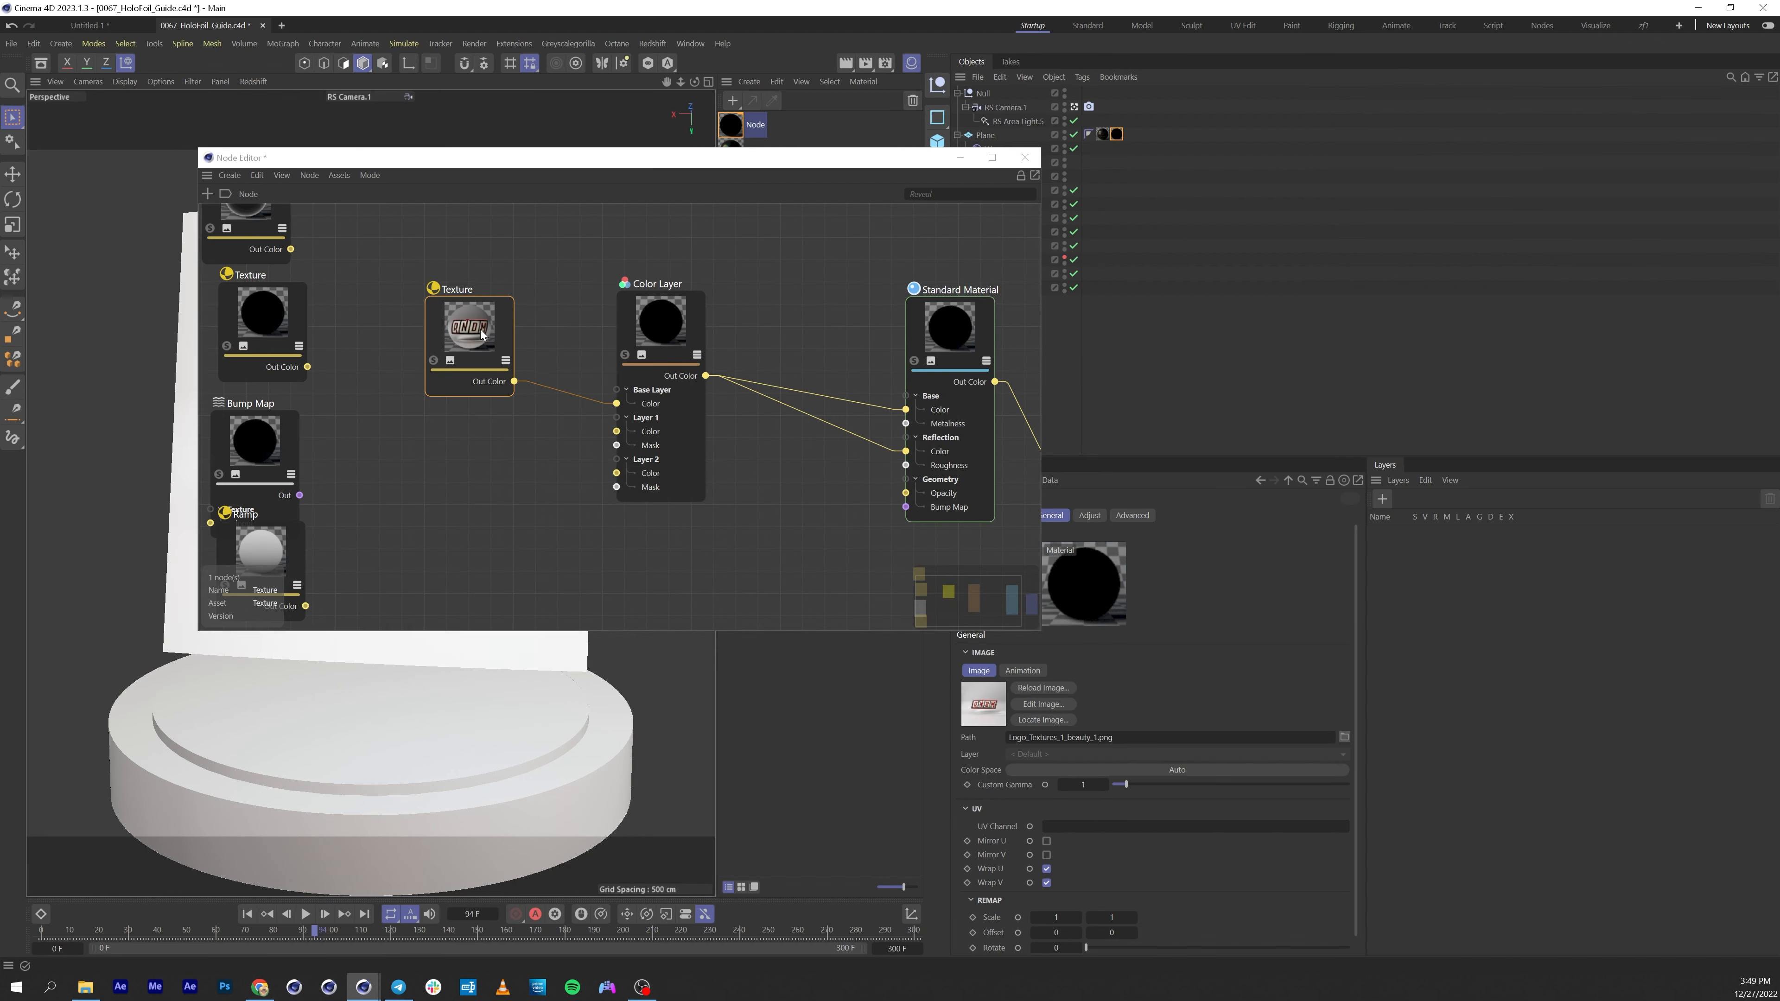
Duplicate a Texture and a Bump Map node and connect the Texture's output to the Bump Map's input.
{"action": "left_click_drag", "start_coordinate": [482, 334], "coordinate": [493, 306]}
{"action": "left_click", "coordinate": [259, 311]}
{"action": "left_click_drag", "start_coordinate": [261, 311], "coordinate": [372, 425], "text": "ctrl"}
{"action": "left_click_drag", "start_coordinate": [270, 446], "coordinate": [467, 417]}
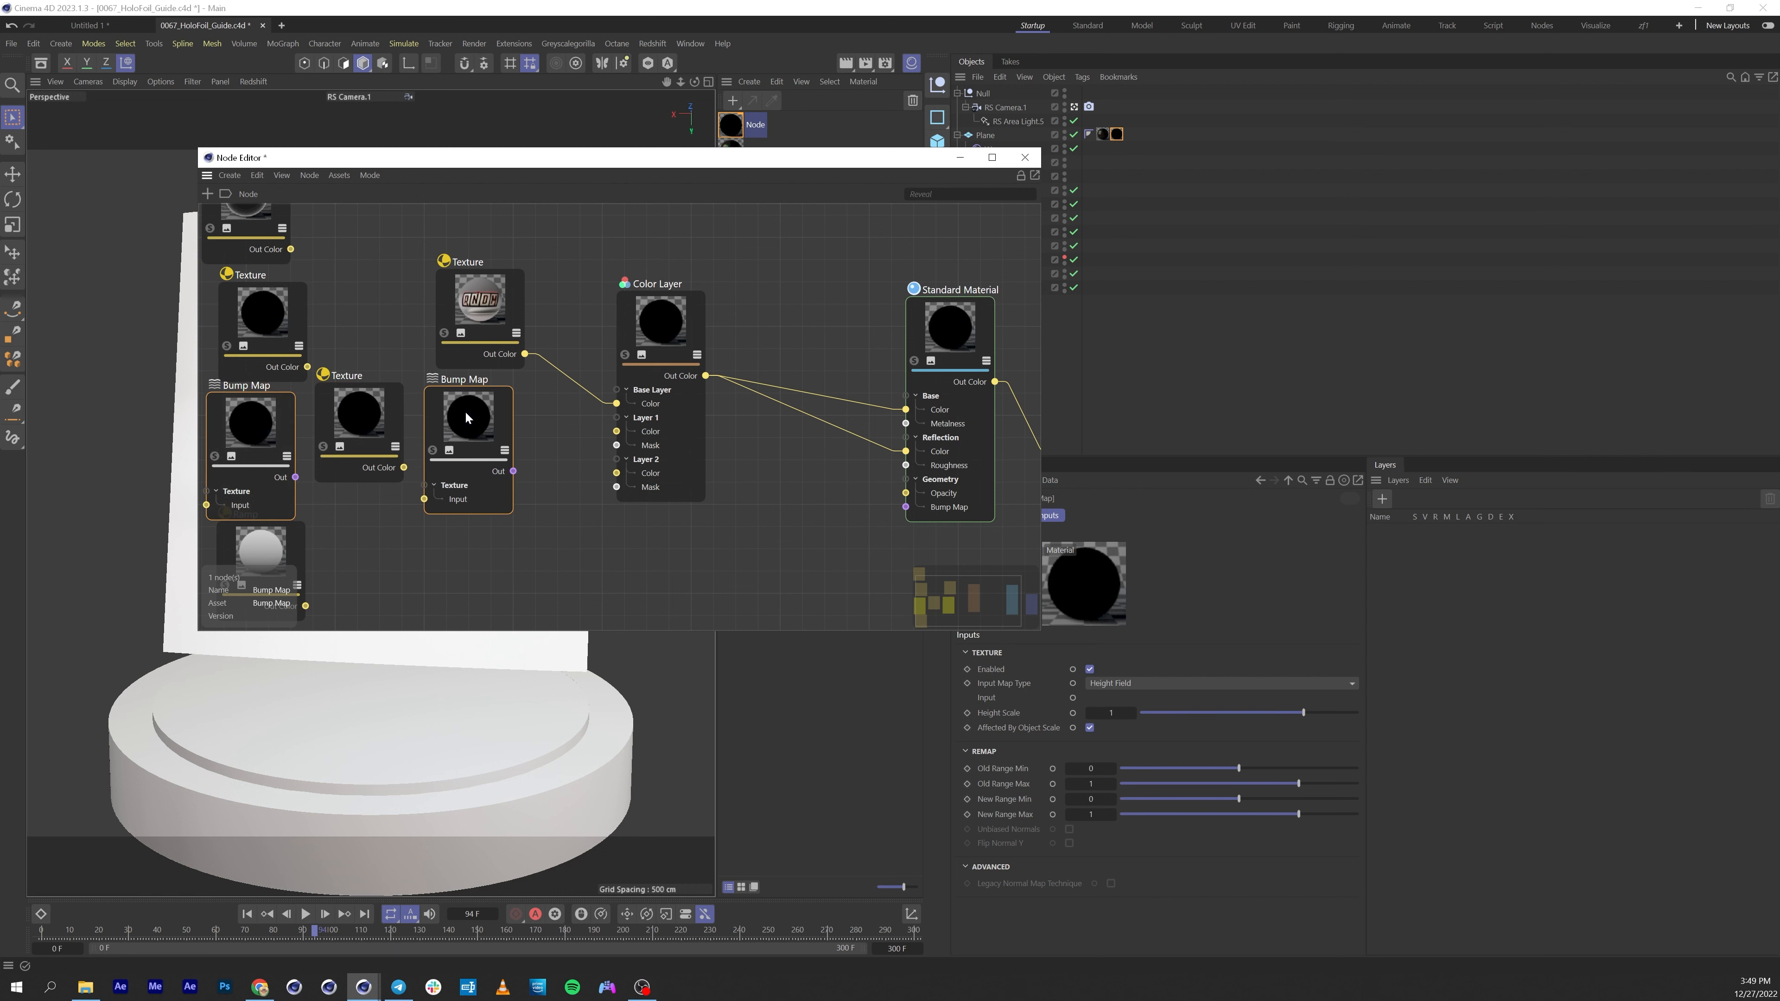
{"action": "left_click_drag", "start_coordinate": [432, 503], "coordinate": [426, 499]}
{"action": "middle_click_drag", "start_coordinate": [318, 430], "coordinate": [466, 470]}
{"action": "left_click_drag", "start_coordinate": [406, 351], "coordinate": [323, 336]}
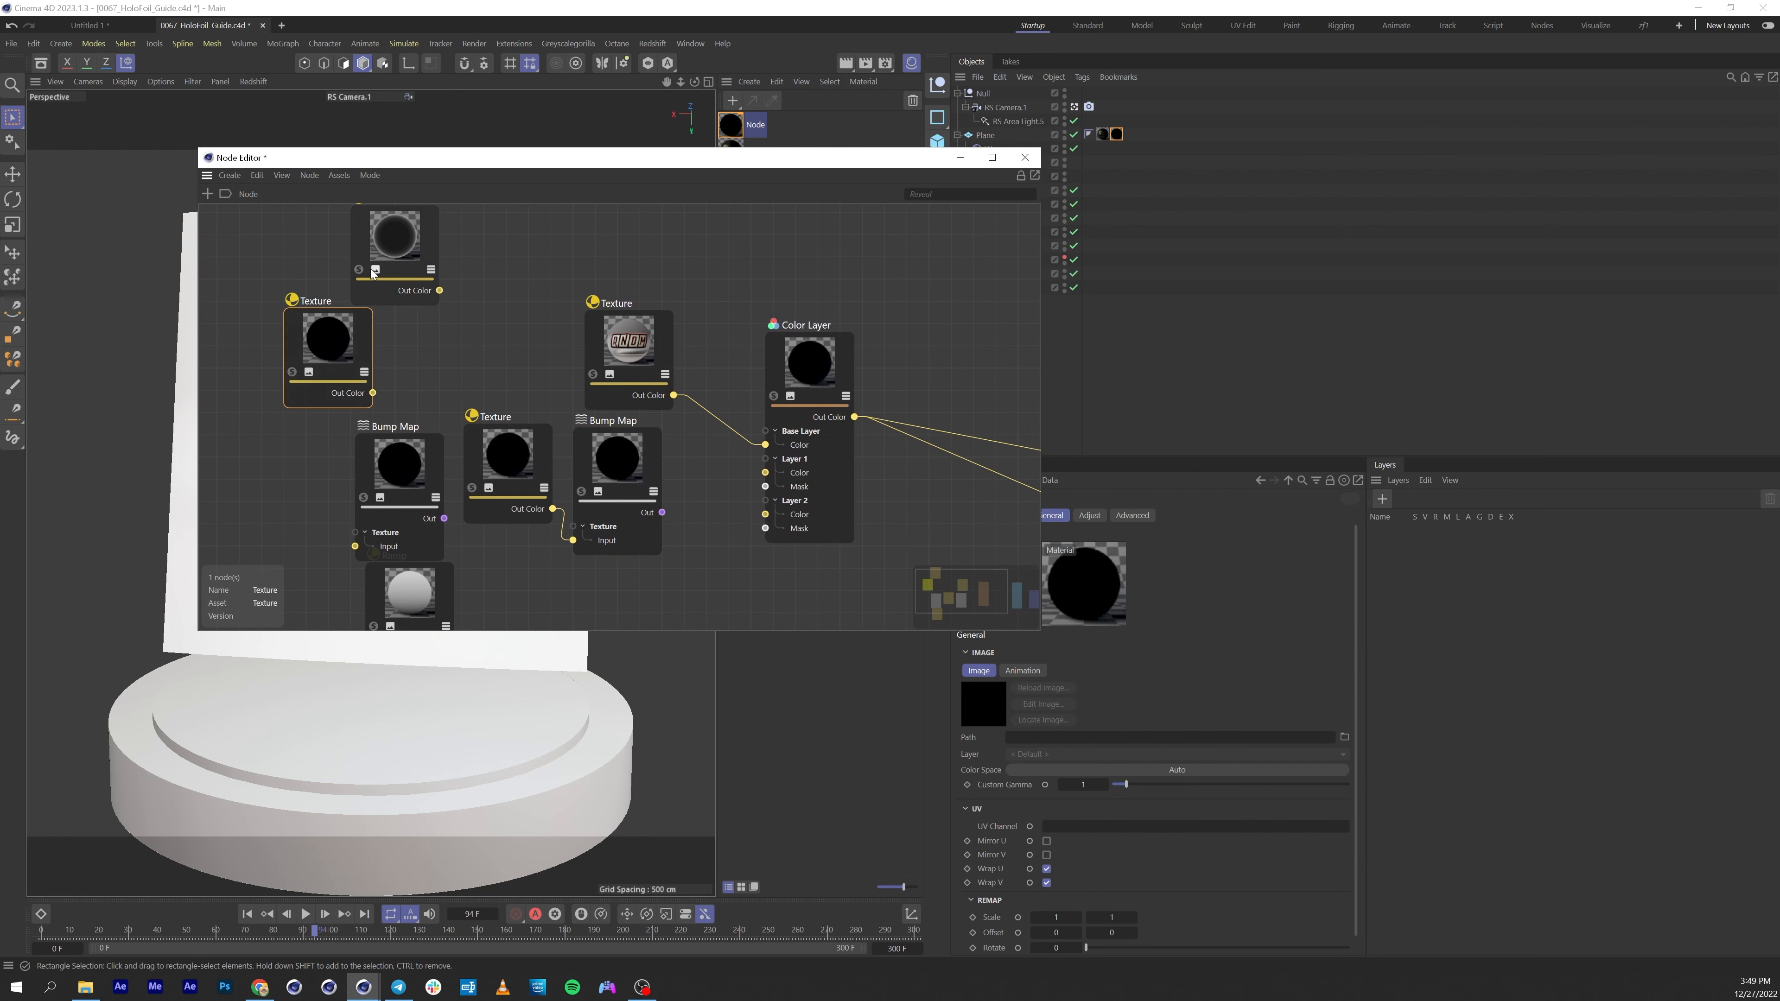
Stack the spare Fresnel, Texture, Bump Map and Ramp nodes into a column at the graph's side.
{"action": "scroll", "coordinate": [563, 322], "scroll_direction": "down", "scroll_amount": 3}
{"action": "left_click", "coordinate": [437, 258]}
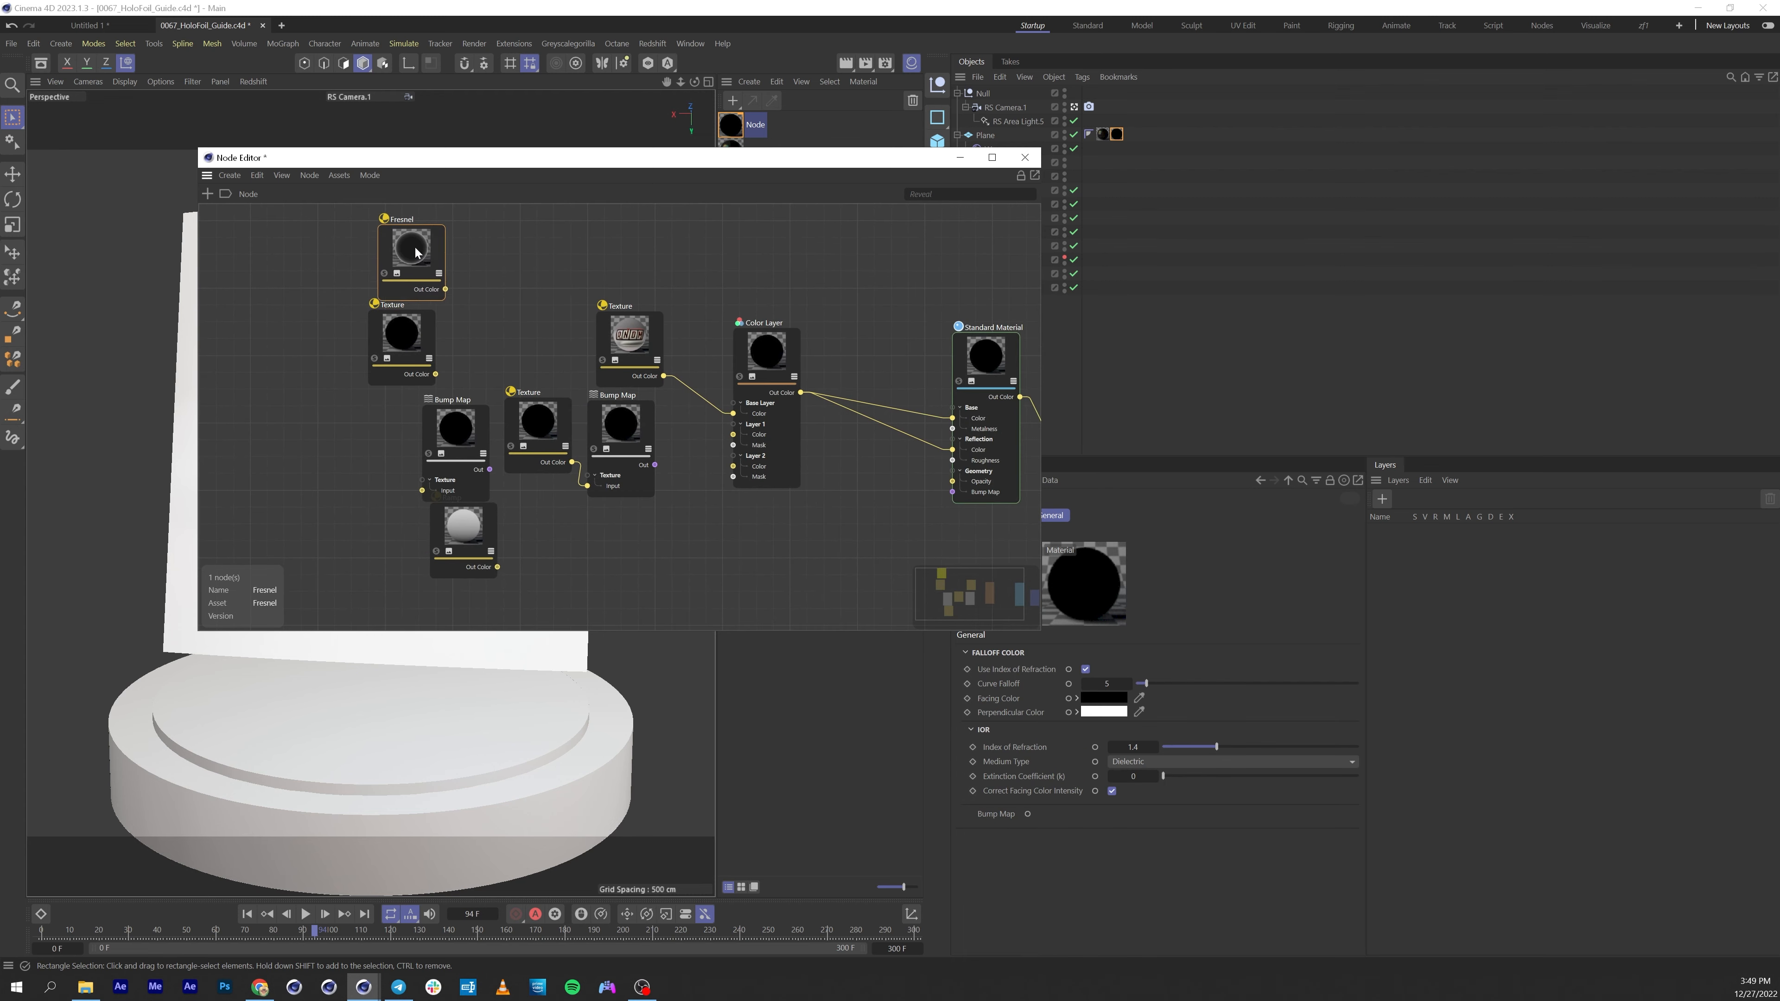
{"action": "left_click_drag", "start_coordinate": [437, 258], "coordinate": [374, 244]}
{"action": "left_click_drag", "start_coordinate": [401, 333], "coordinate": [362, 325]}
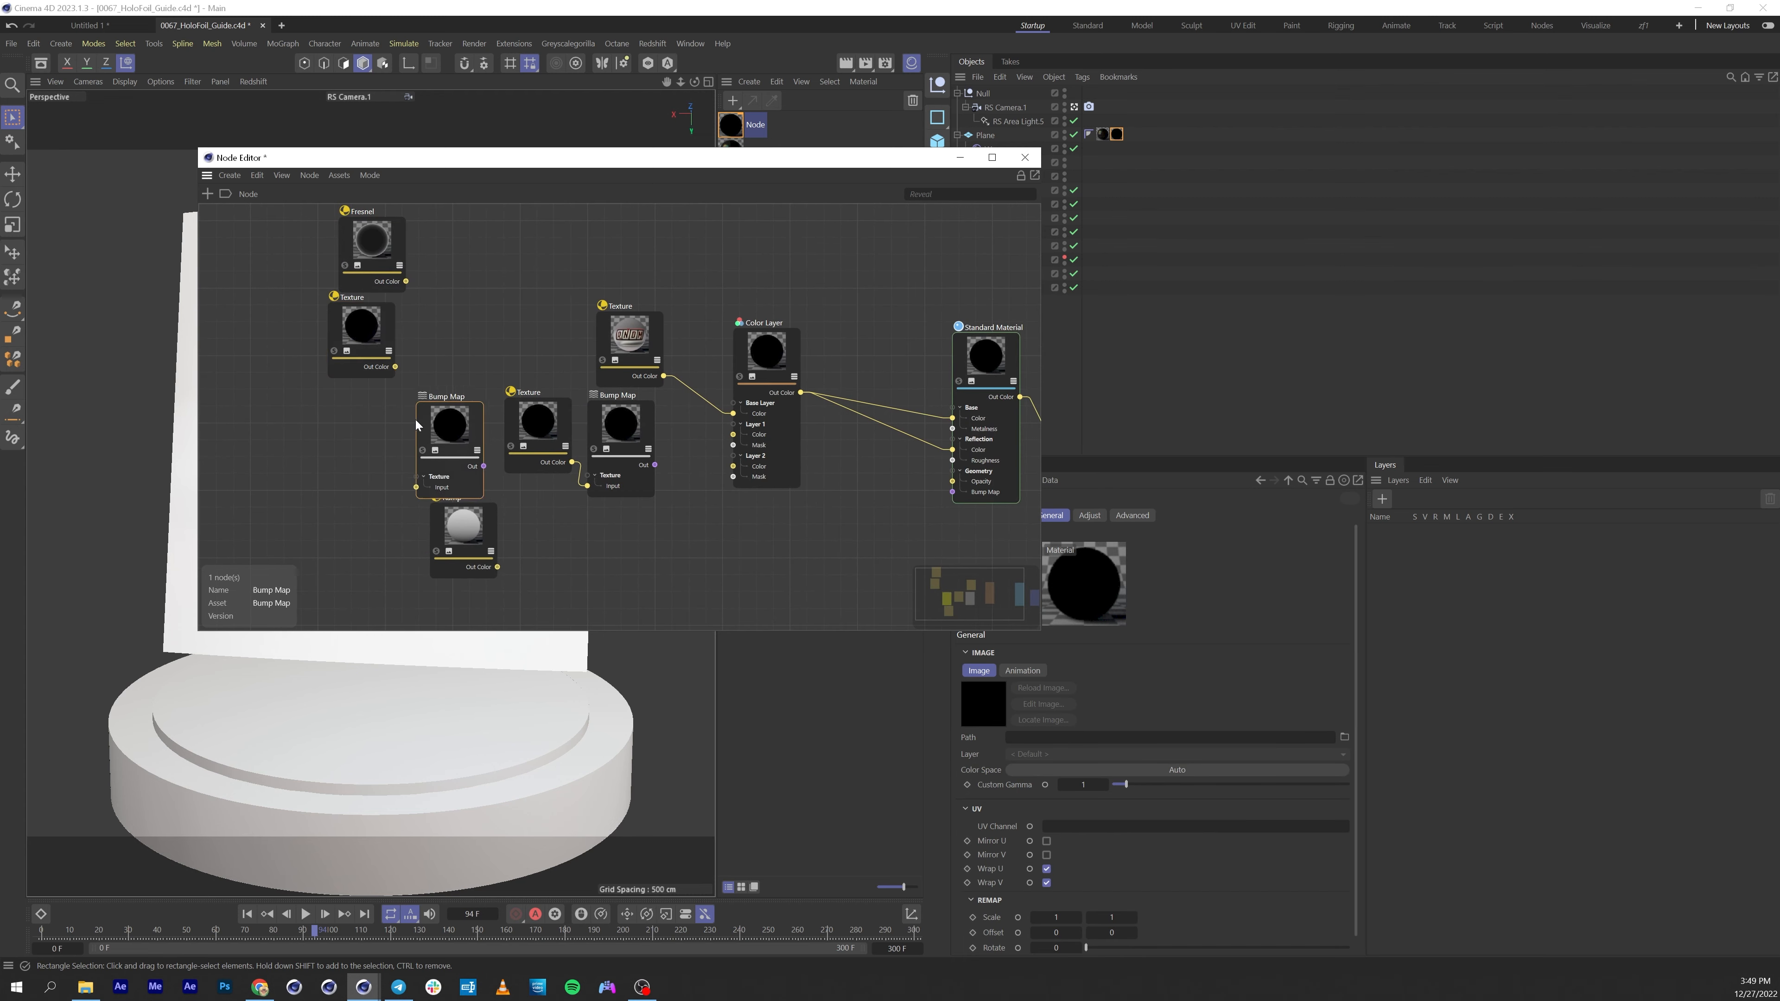
{"action": "left_click_drag", "start_coordinate": [434, 430], "coordinate": [348, 421]}
{"action": "left_click_drag", "start_coordinate": [466, 533], "coordinate": [383, 548]}
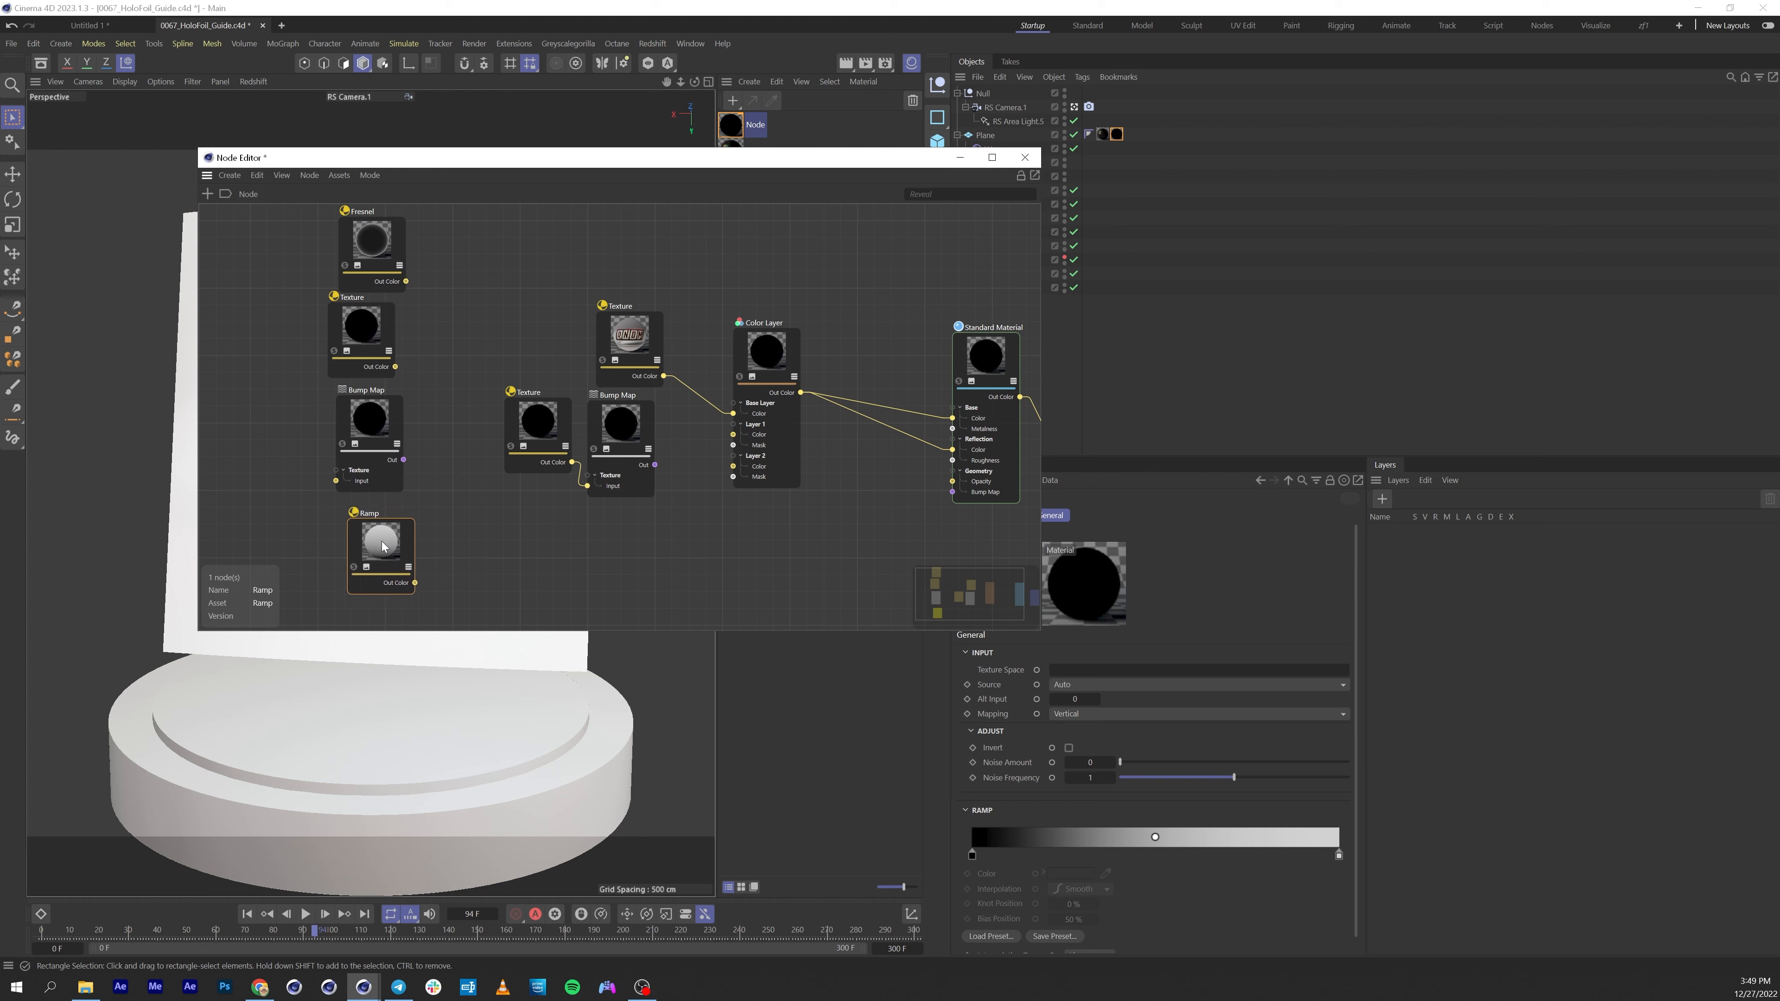
{"action": "left_click_drag", "start_coordinate": [522, 444], "coordinate": [509, 488]}
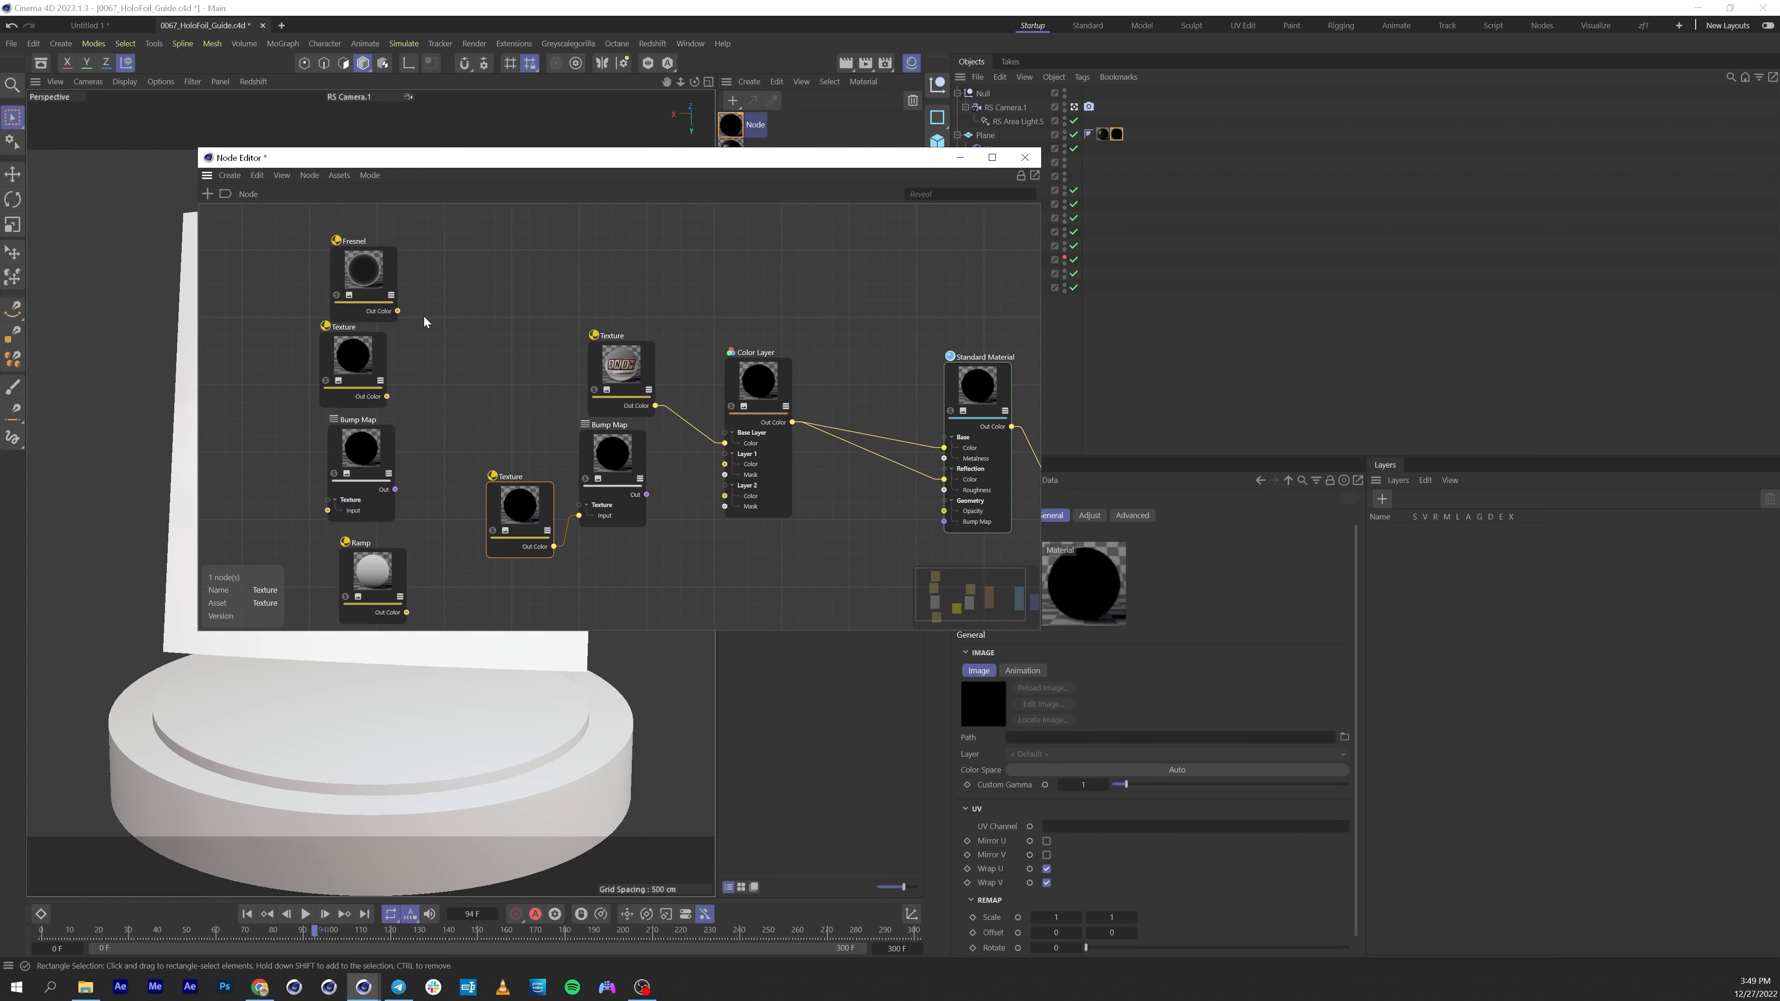
{"action": "left_click_drag", "start_coordinate": [373, 259], "coordinate": [362, 250]}
Duplicate the Fresnel node and connect the Bump Map's output to its Bump Map input.
{"action": "left_click_drag", "start_coordinate": [610, 462], "coordinate": [601, 493]}
{"action": "left_click_drag", "start_coordinate": [348, 270], "coordinate": [679, 491]}
{"action": "mouse_move", "coordinate": [745, 496]}
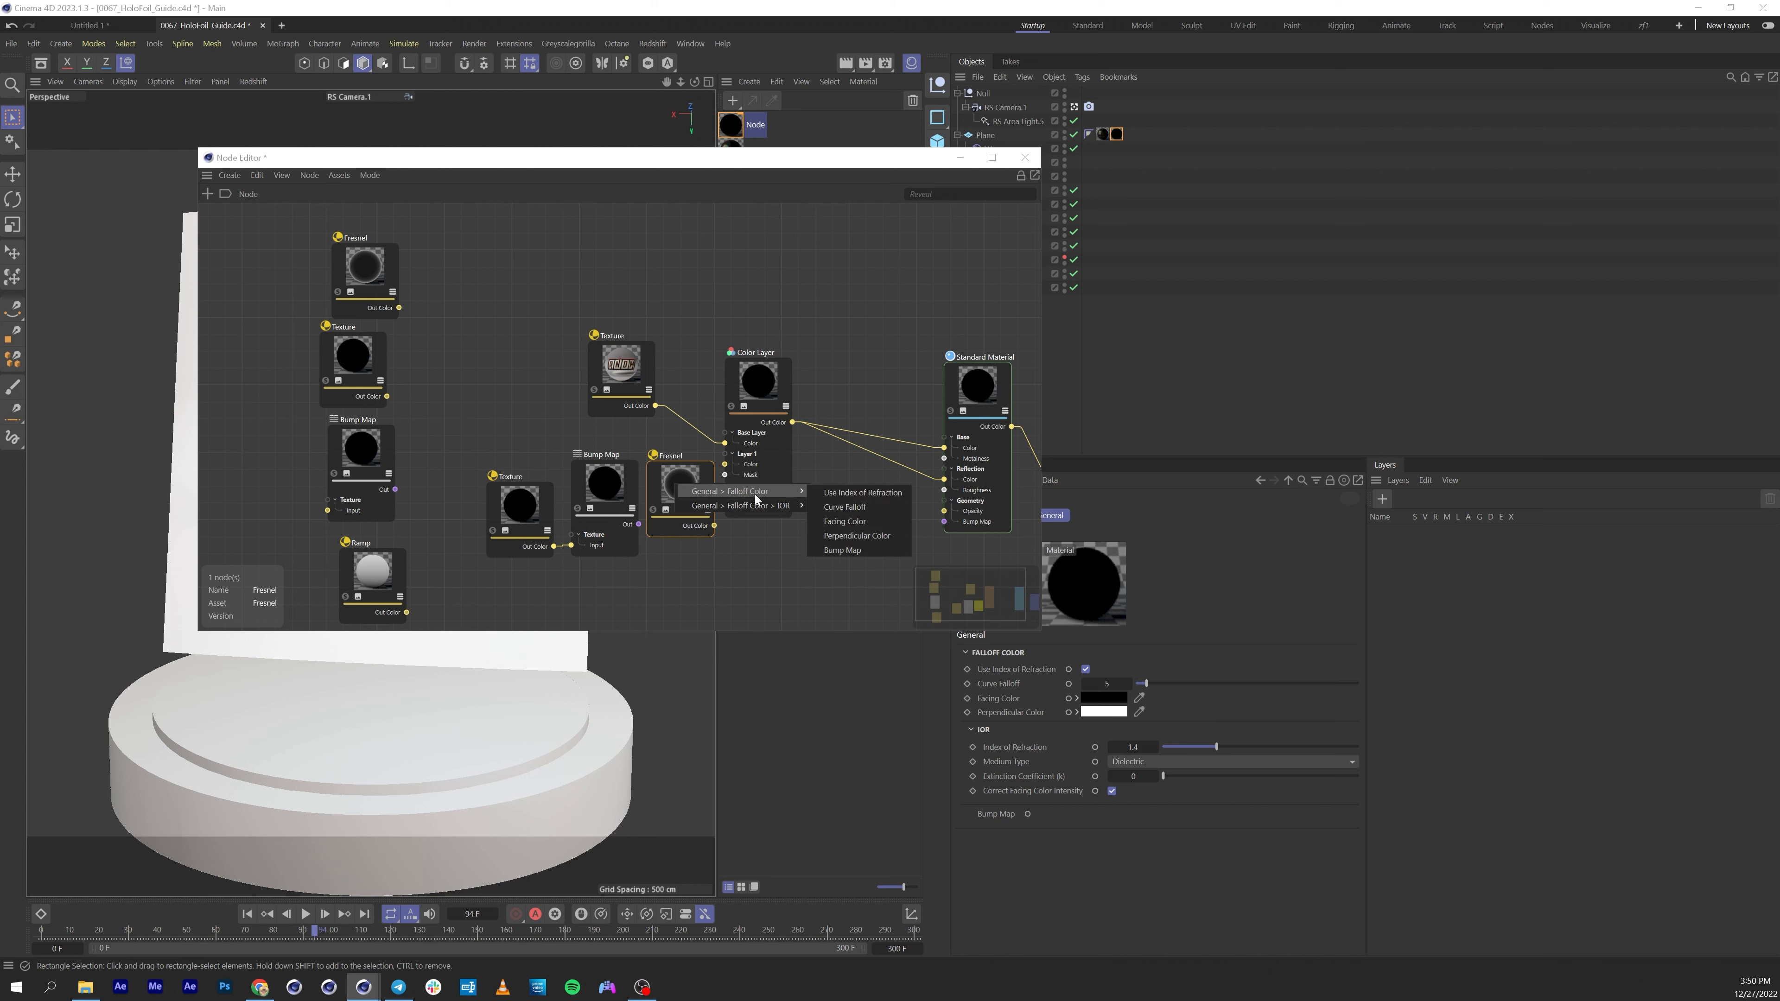
{"action": "left_click", "coordinate": [842, 549]}
Connect the Fresnel output to the Color Layer's Layer 1 Color input.
{"action": "left_click_drag", "start_coordinate": [445, 451], "coordinate": [724, 464]}
{"action": "left_click", "coordinate": [656, 484]}
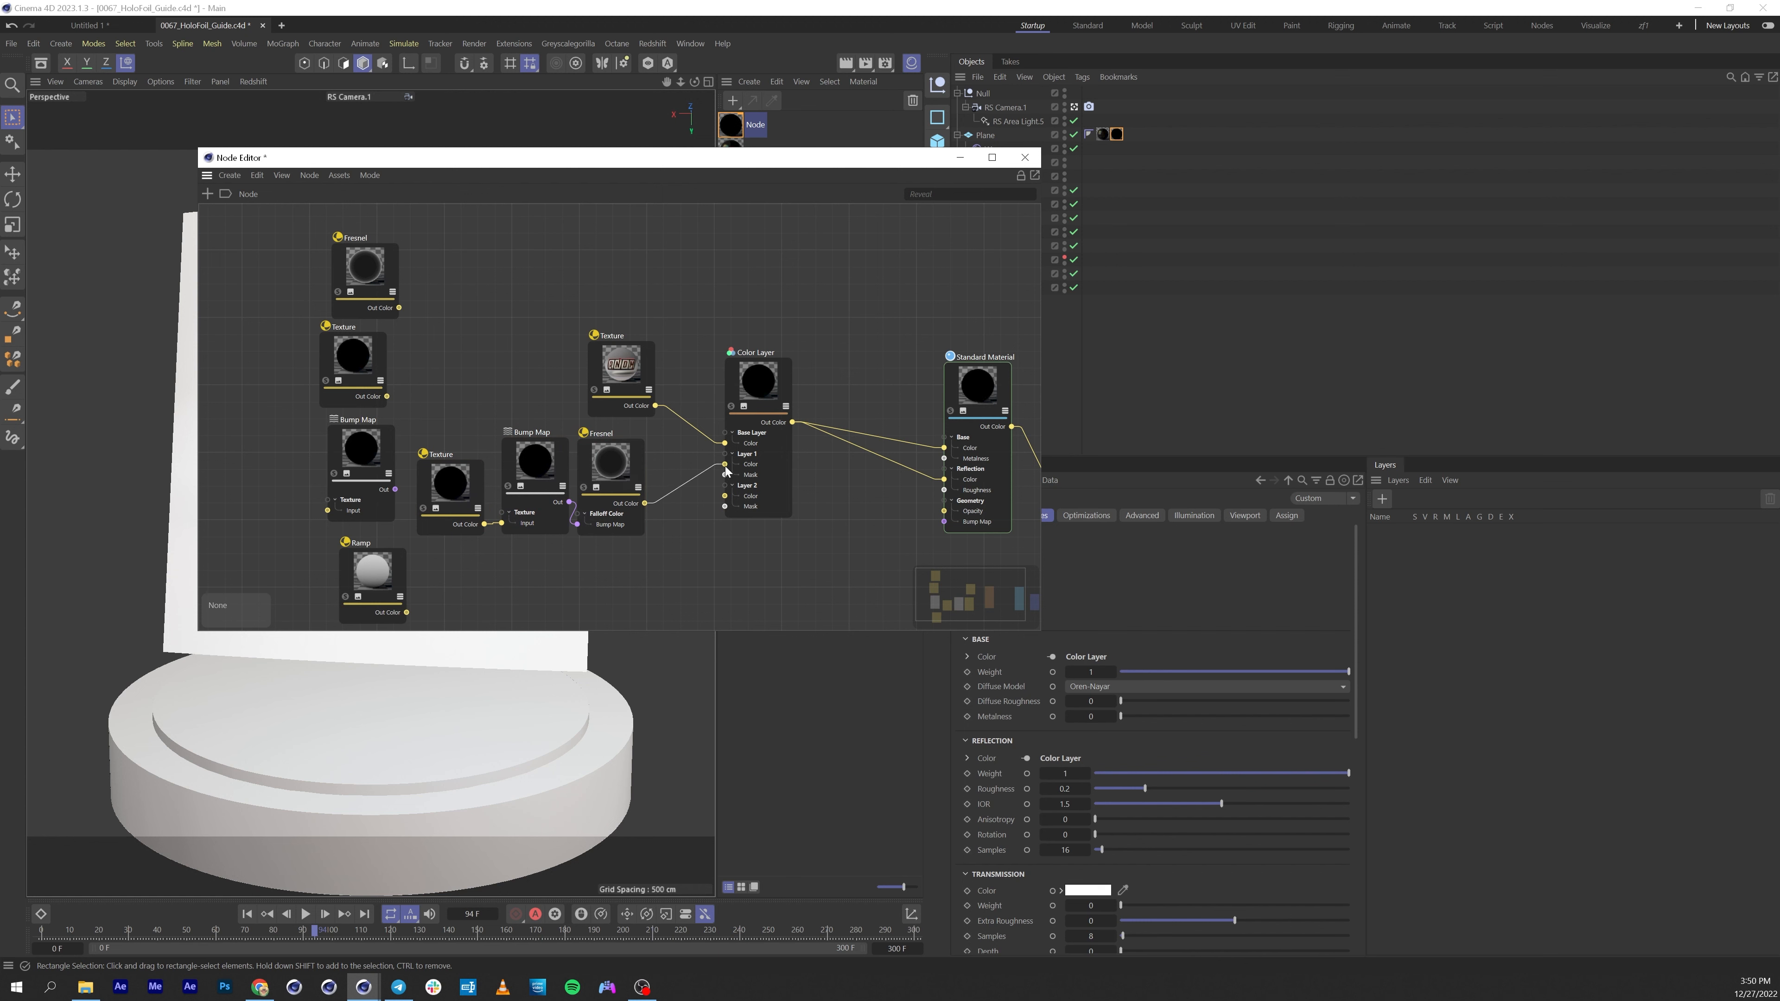
{"action": "left_click", "coordinate": [770, 384]}
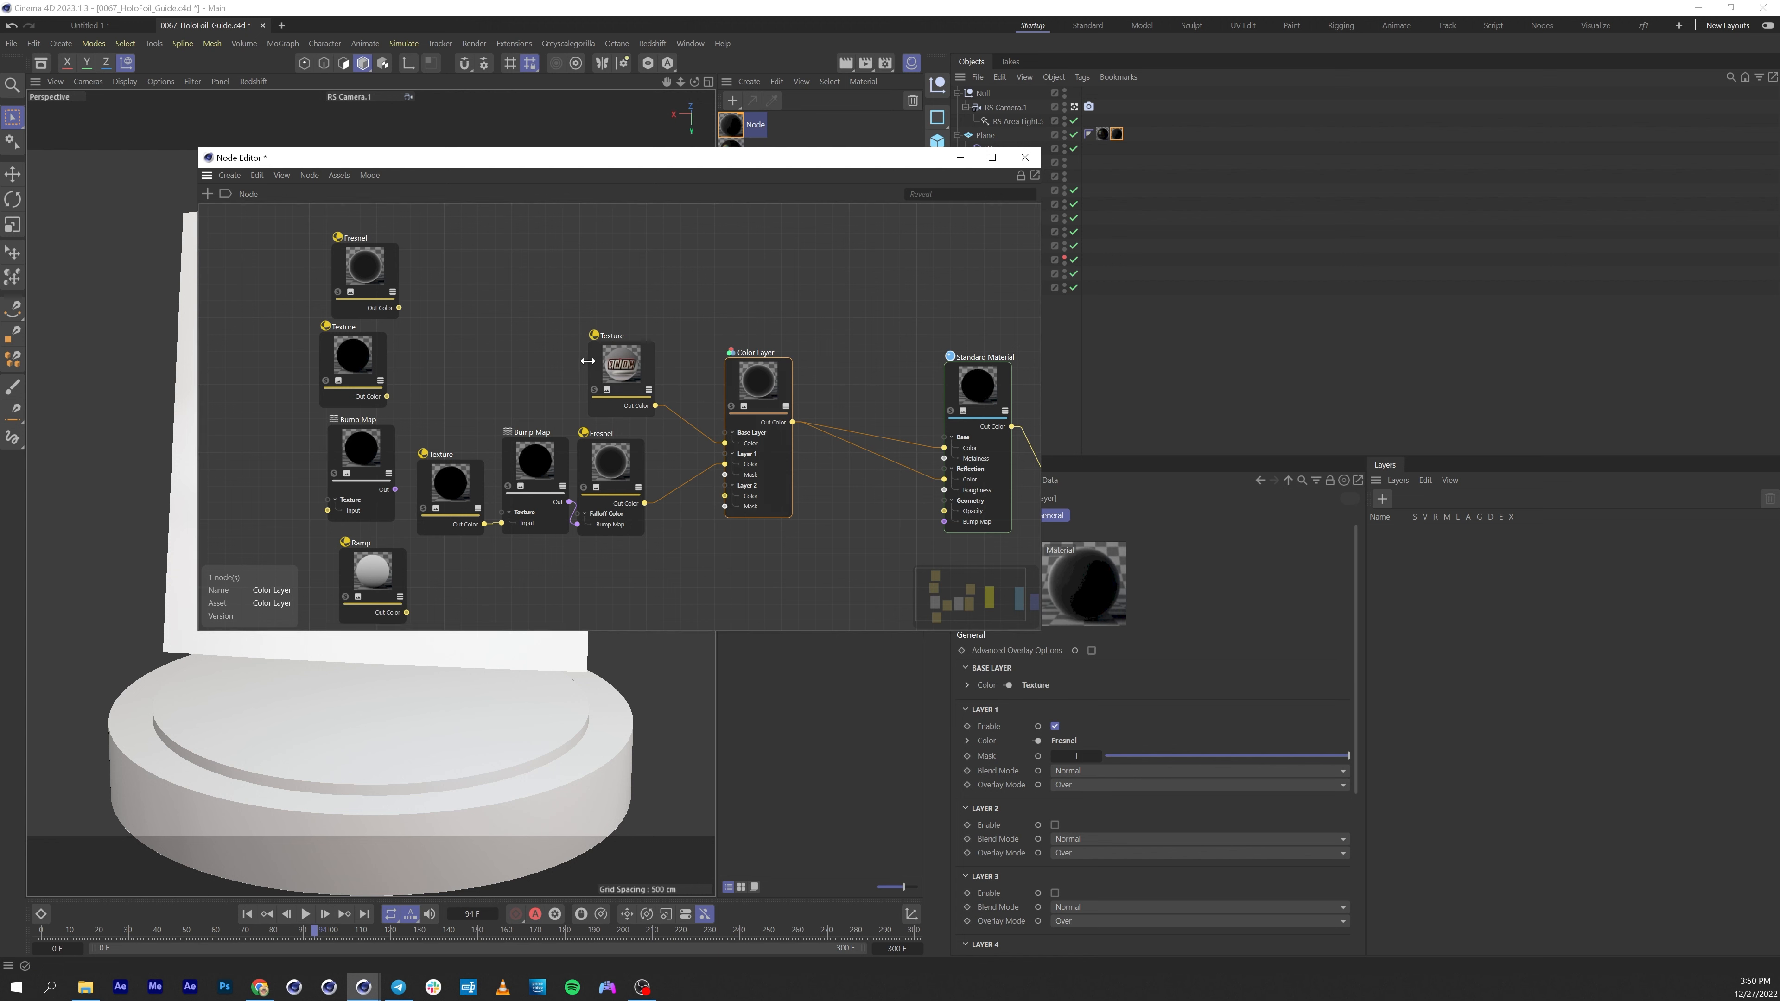
Duplicate the Ramp node and feed the Fresnel output into the Ramp's All Input.
{"action": "left_click_drag", "start_coordinate": [619, 357], "coordinate": [604, 345]}
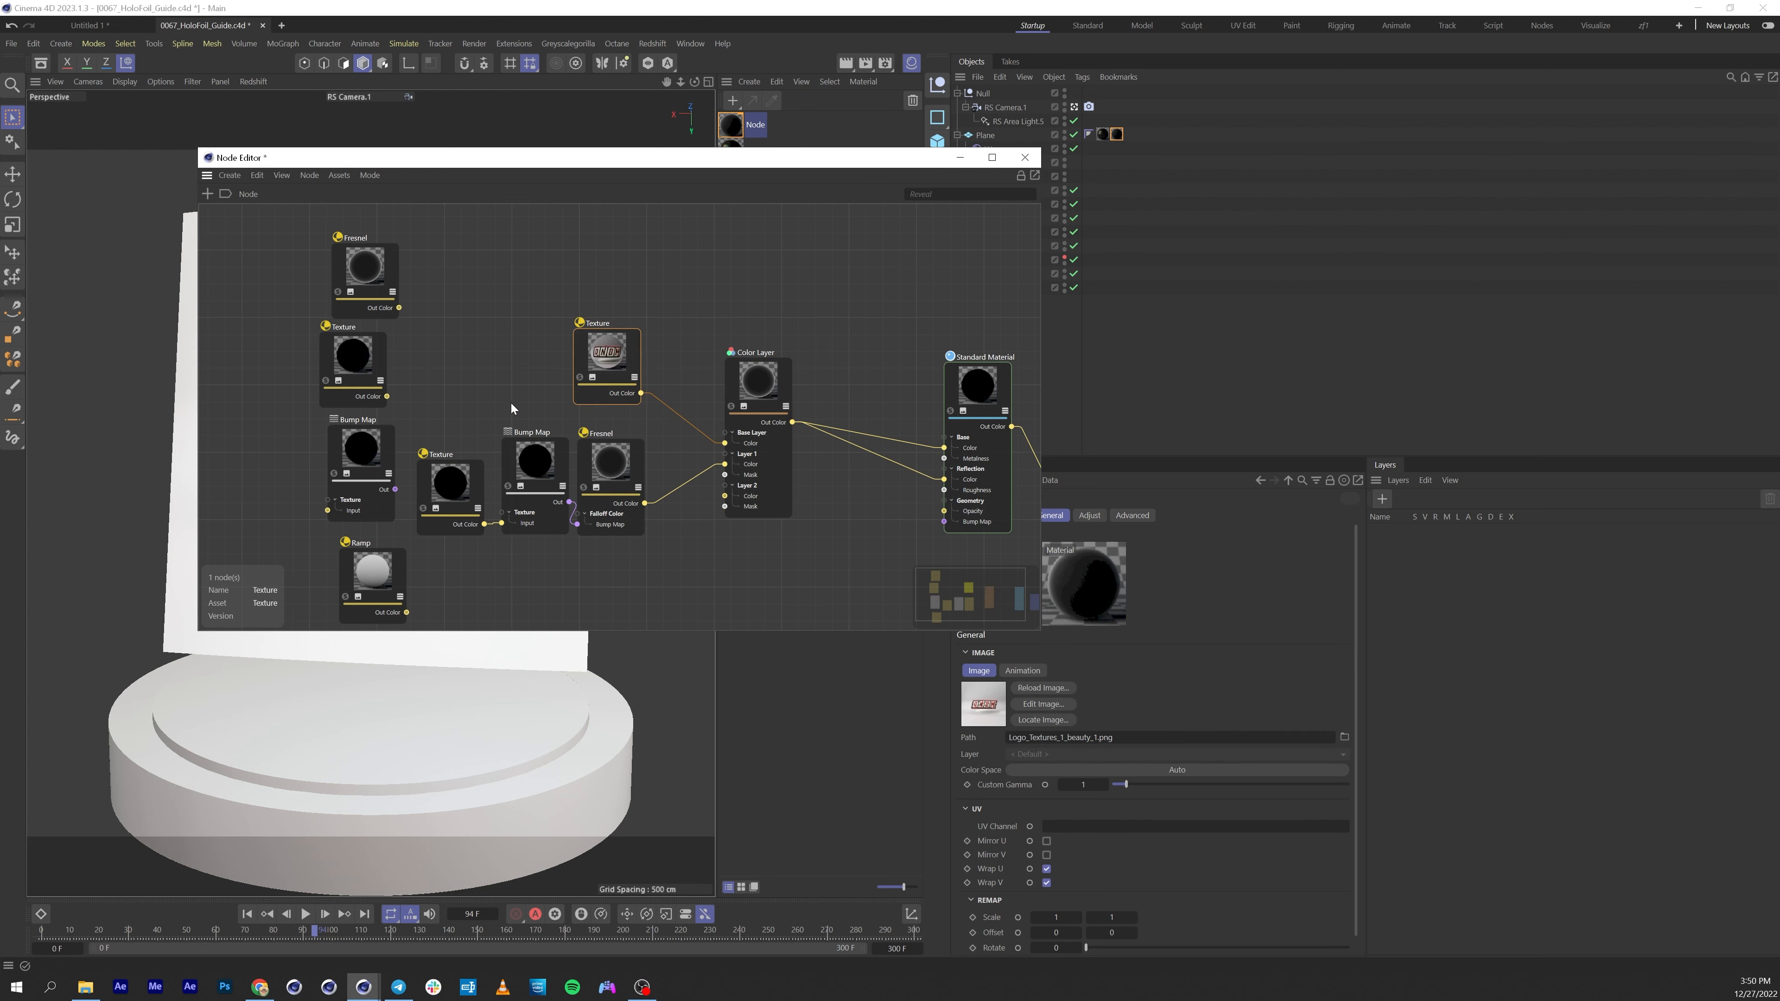
{"action": "left_click_drag", "start_coordinate": [438, 479], "coordinate": [444, 462]}
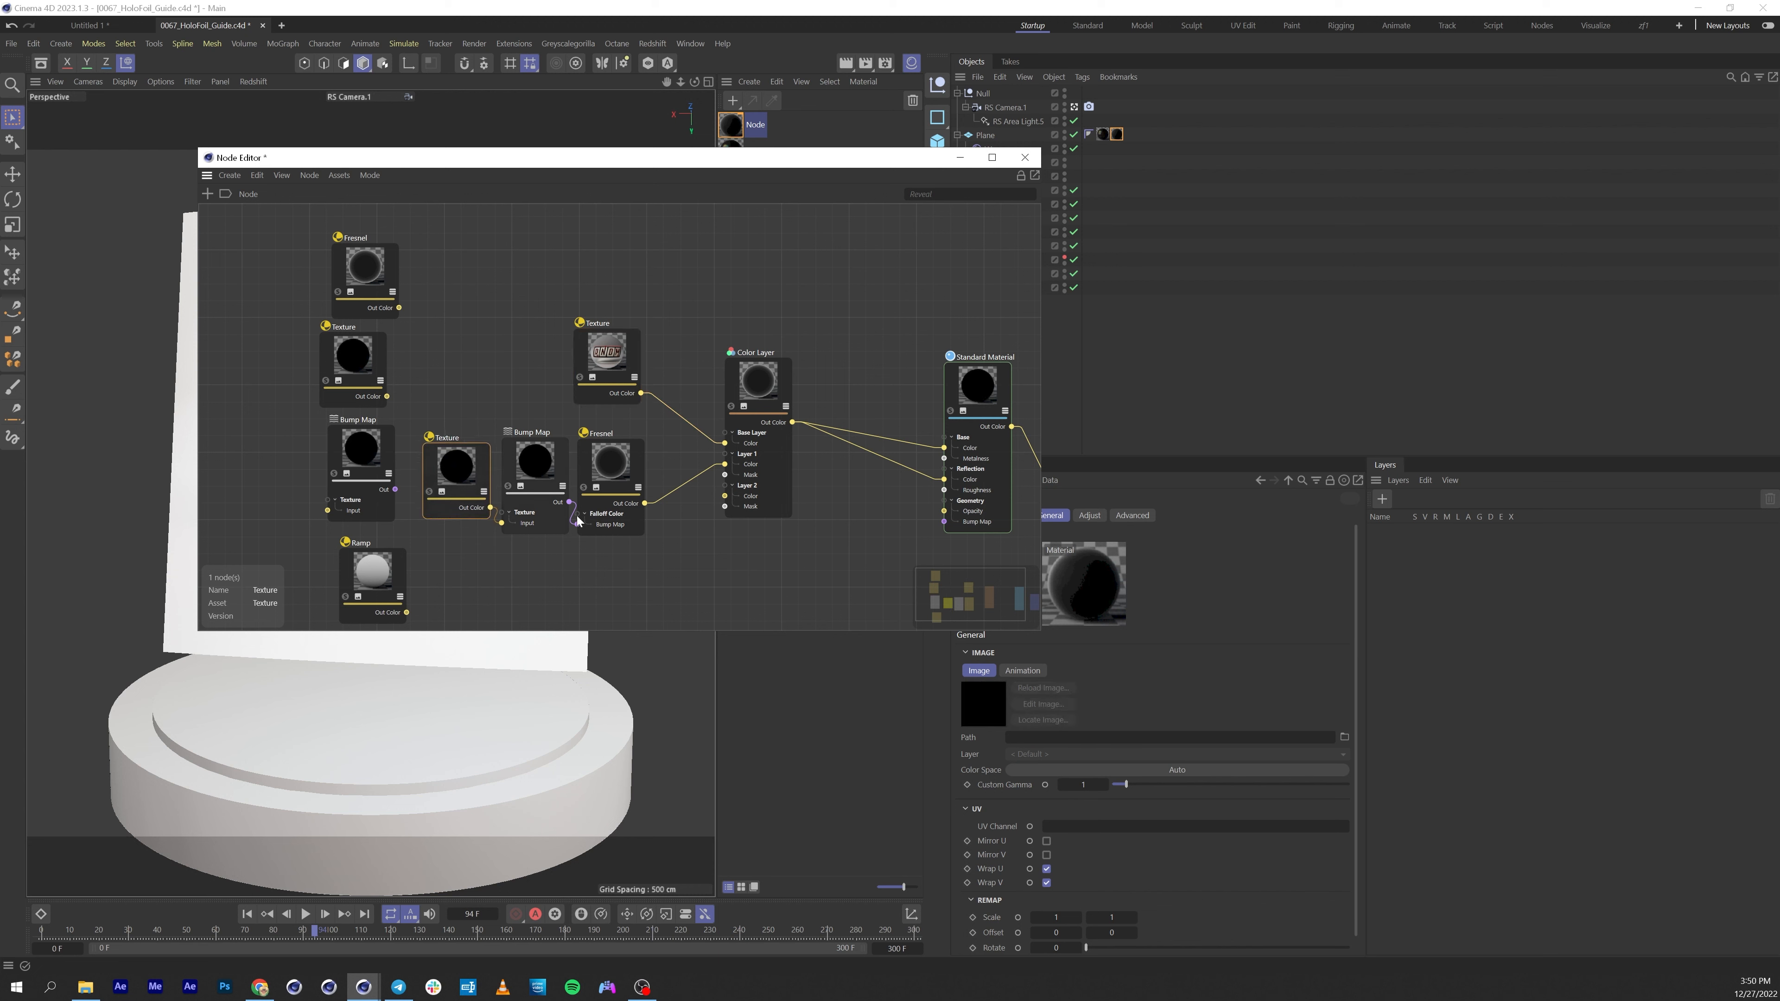
{"action": "left_click_drag", "start_coordinate": [372, 585], "coordinate": [681, 490]}
{"action": "mouse_move", "coordinate": [788, 500]}
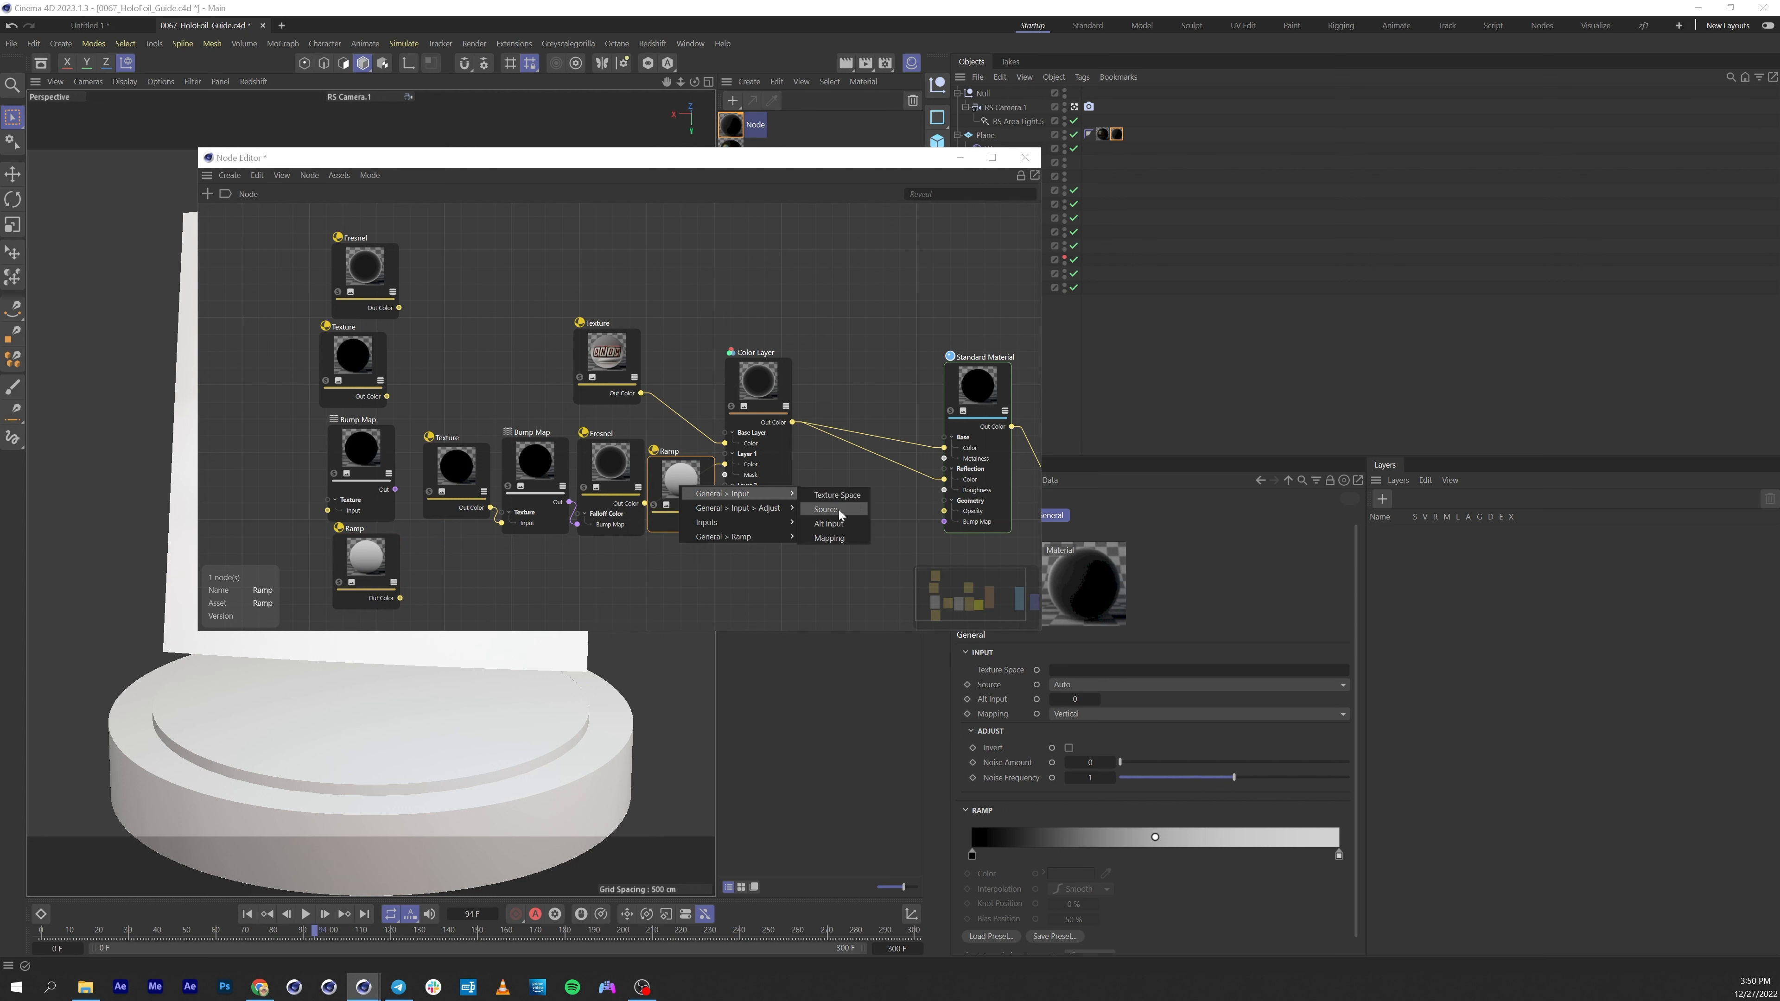
{"action": "left_click", "coordinate": [834, 523]}
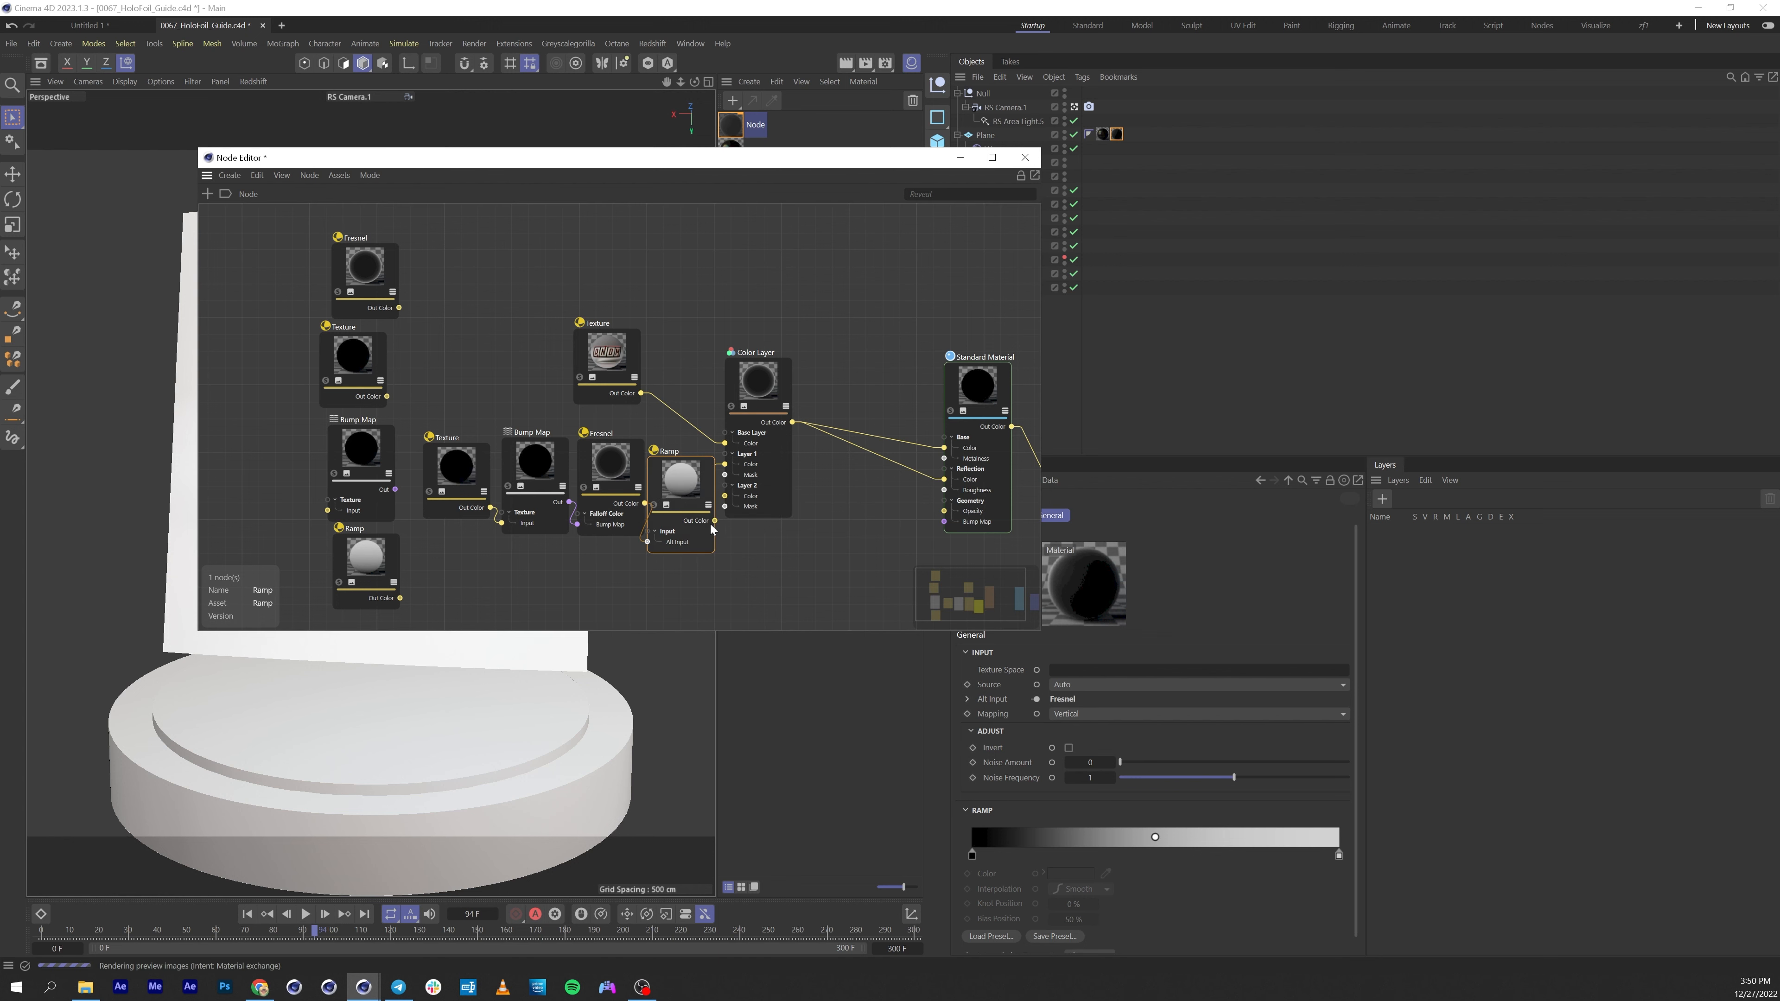
Connect the Ramp output to the Color Layer's Layer 1 Color input and space out the nodes.
{"action": "left_click_drag", "start_coordinate": [715, 522], "coordinate": [725, 464]}
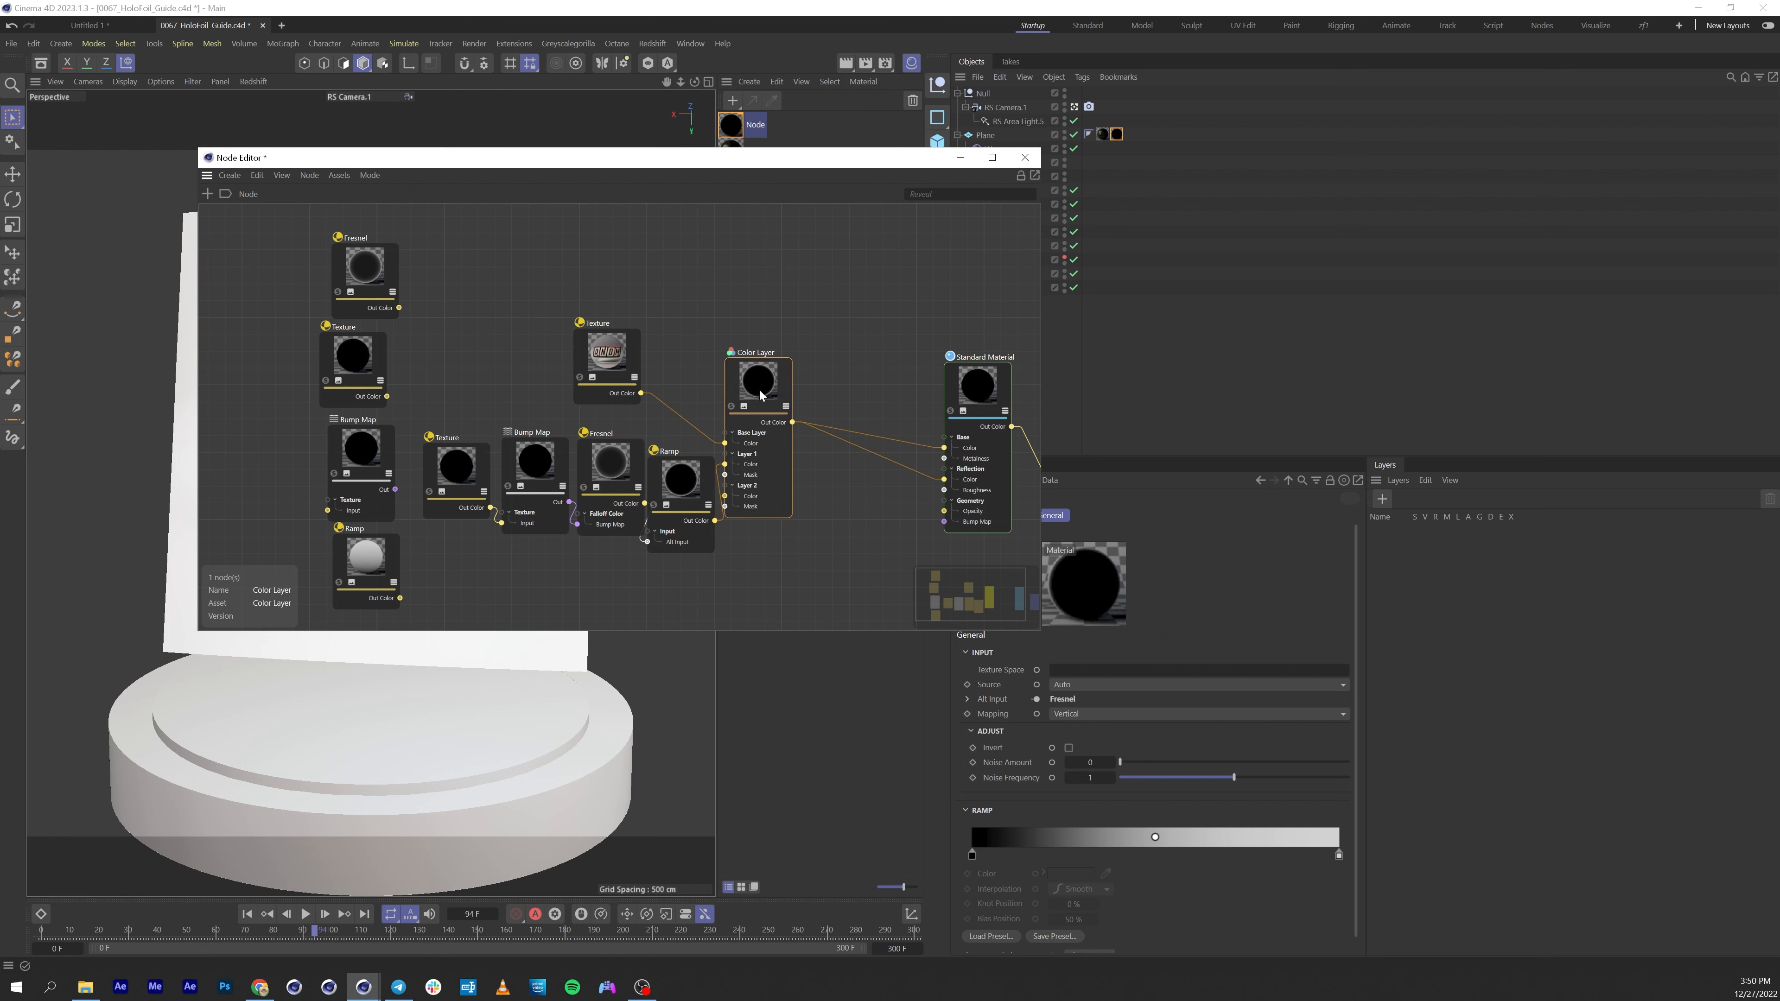
{"action": "left_click_drag", "start_coordinate": [757, 393], "coordinate": [822, 393]}
{"action": "left_click_drag", "start_coordinate": [704, 479], "coordinate": [725, 455]}
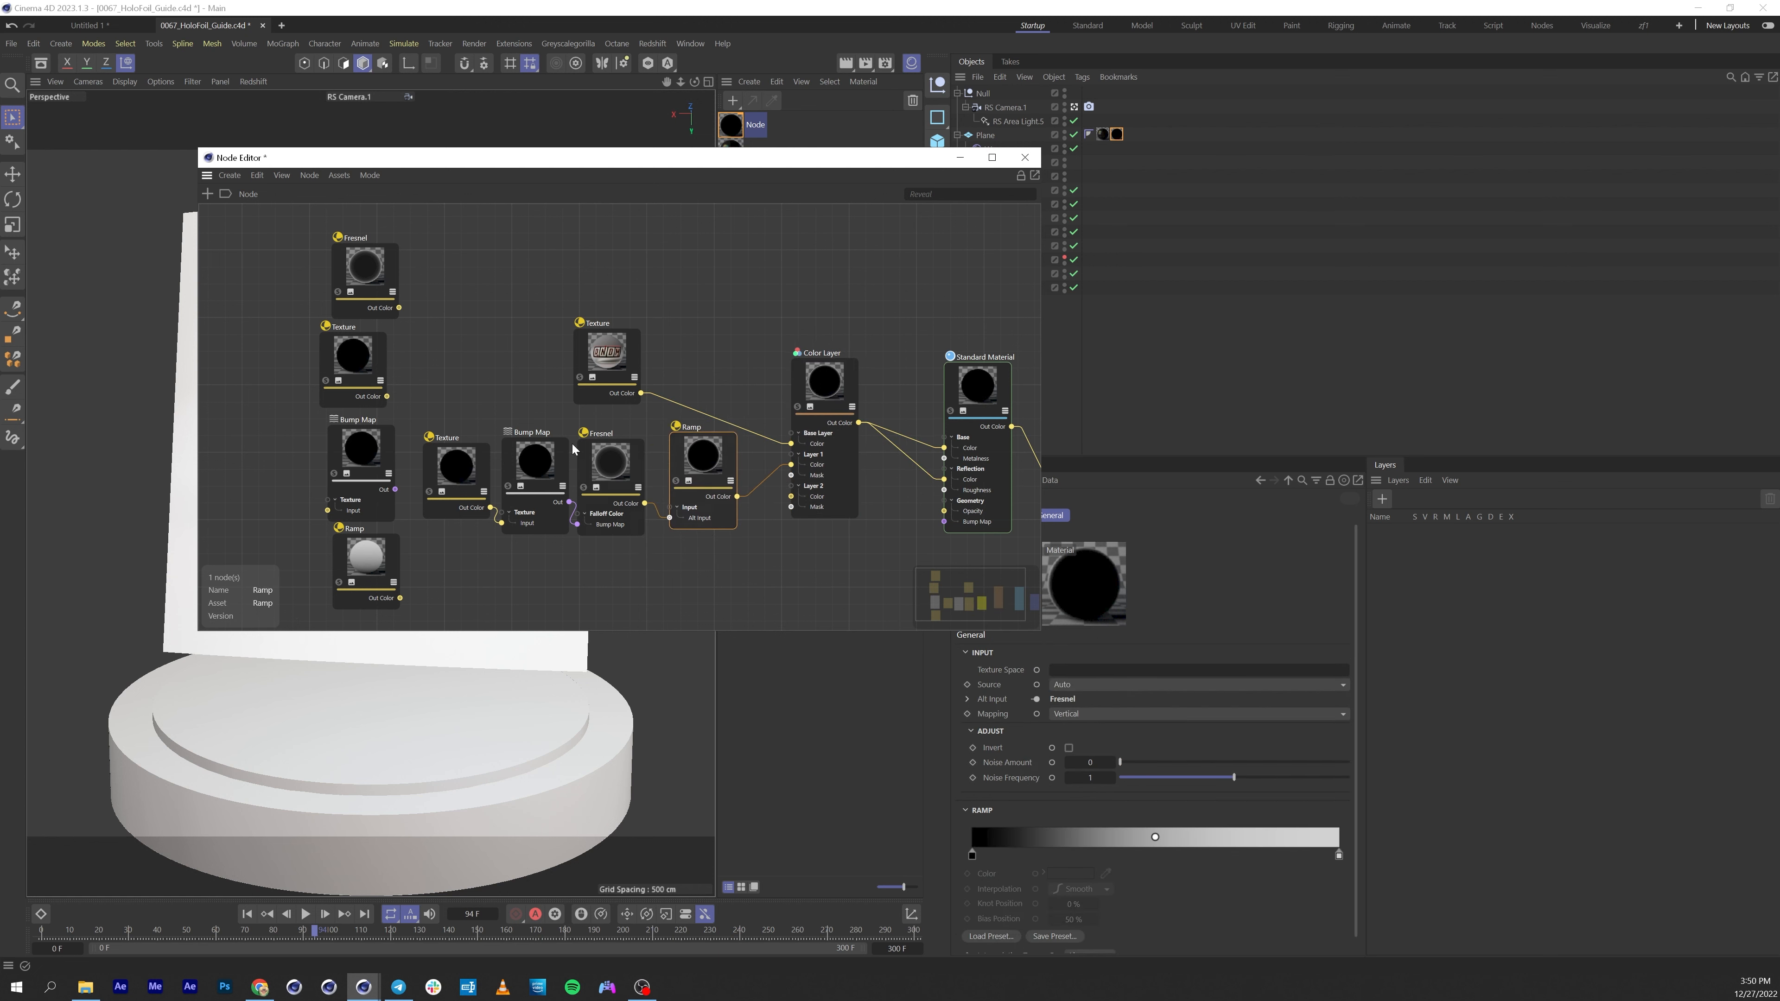
Move the spare nodes aside and tidy the node chain, selecting the first Texture node in the chain.
{"action": "left_click_drag", "start_coordinate": [365, 523], "coordinate": [312, 525]}
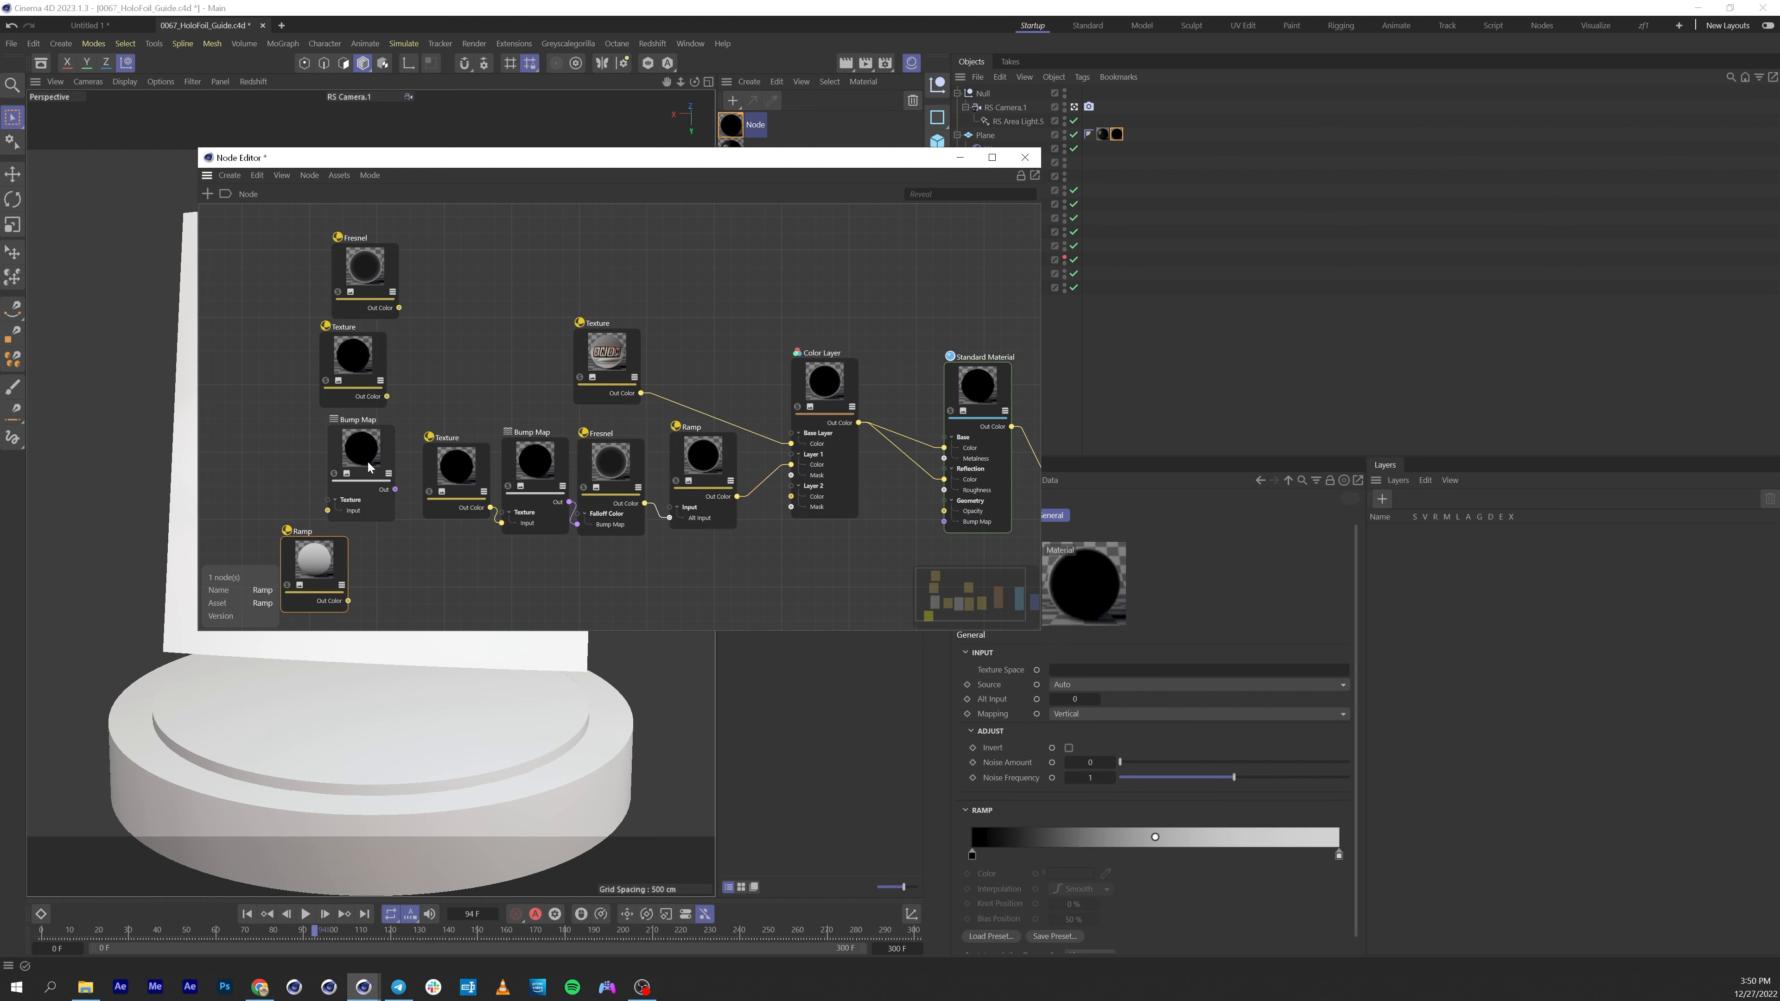
{"action": "left_click_drag", "start_coordinate": [370, 471], "coordinate": [327, 472]}
{"action": "left_click_drag", "start_coordinate": [354, 359], "coordinate": [315, 354]}
{"action": "left_click_drag", "start_coordinate": [364, 273], "coordinate": [304, 257]}
{"action": "middle_click_drag", "start_coordinate": [397, 299], "coordinate": [266, 277]}
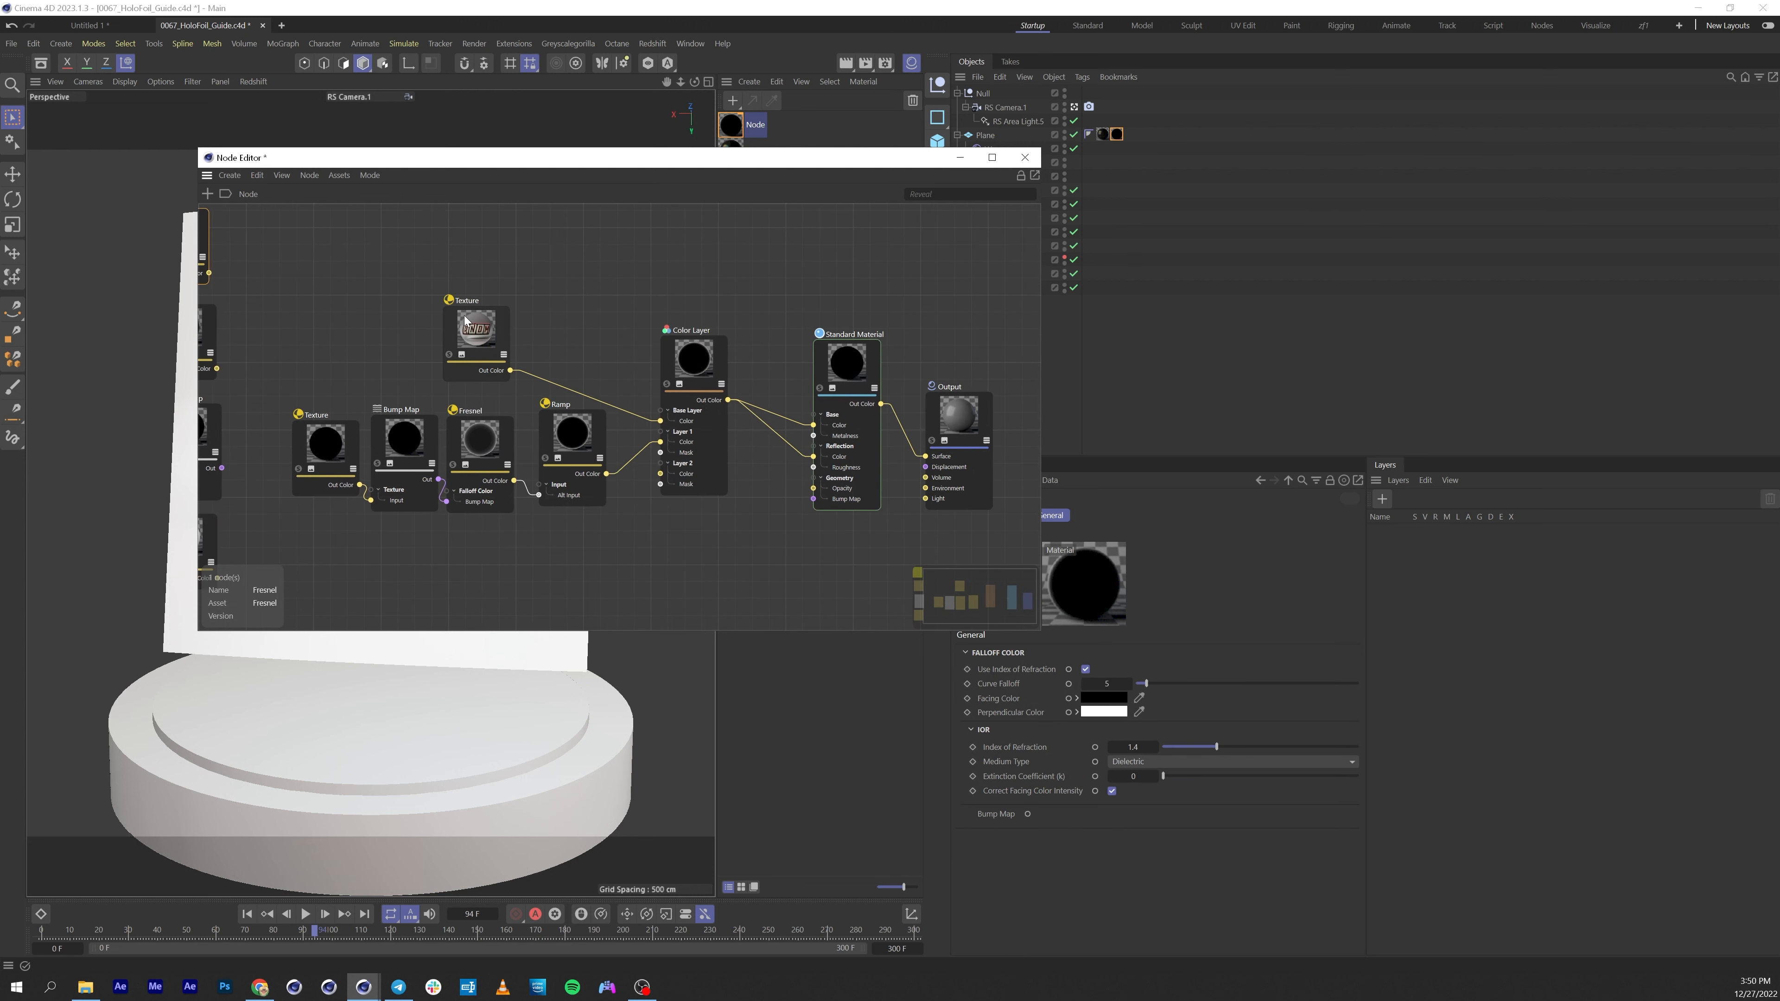
{"action": "middle_click_drag", "start_coordinate": [463, 315], "coordinate": [455, 300]}
{"action": "left_click", "coordinate": [332, 429]}
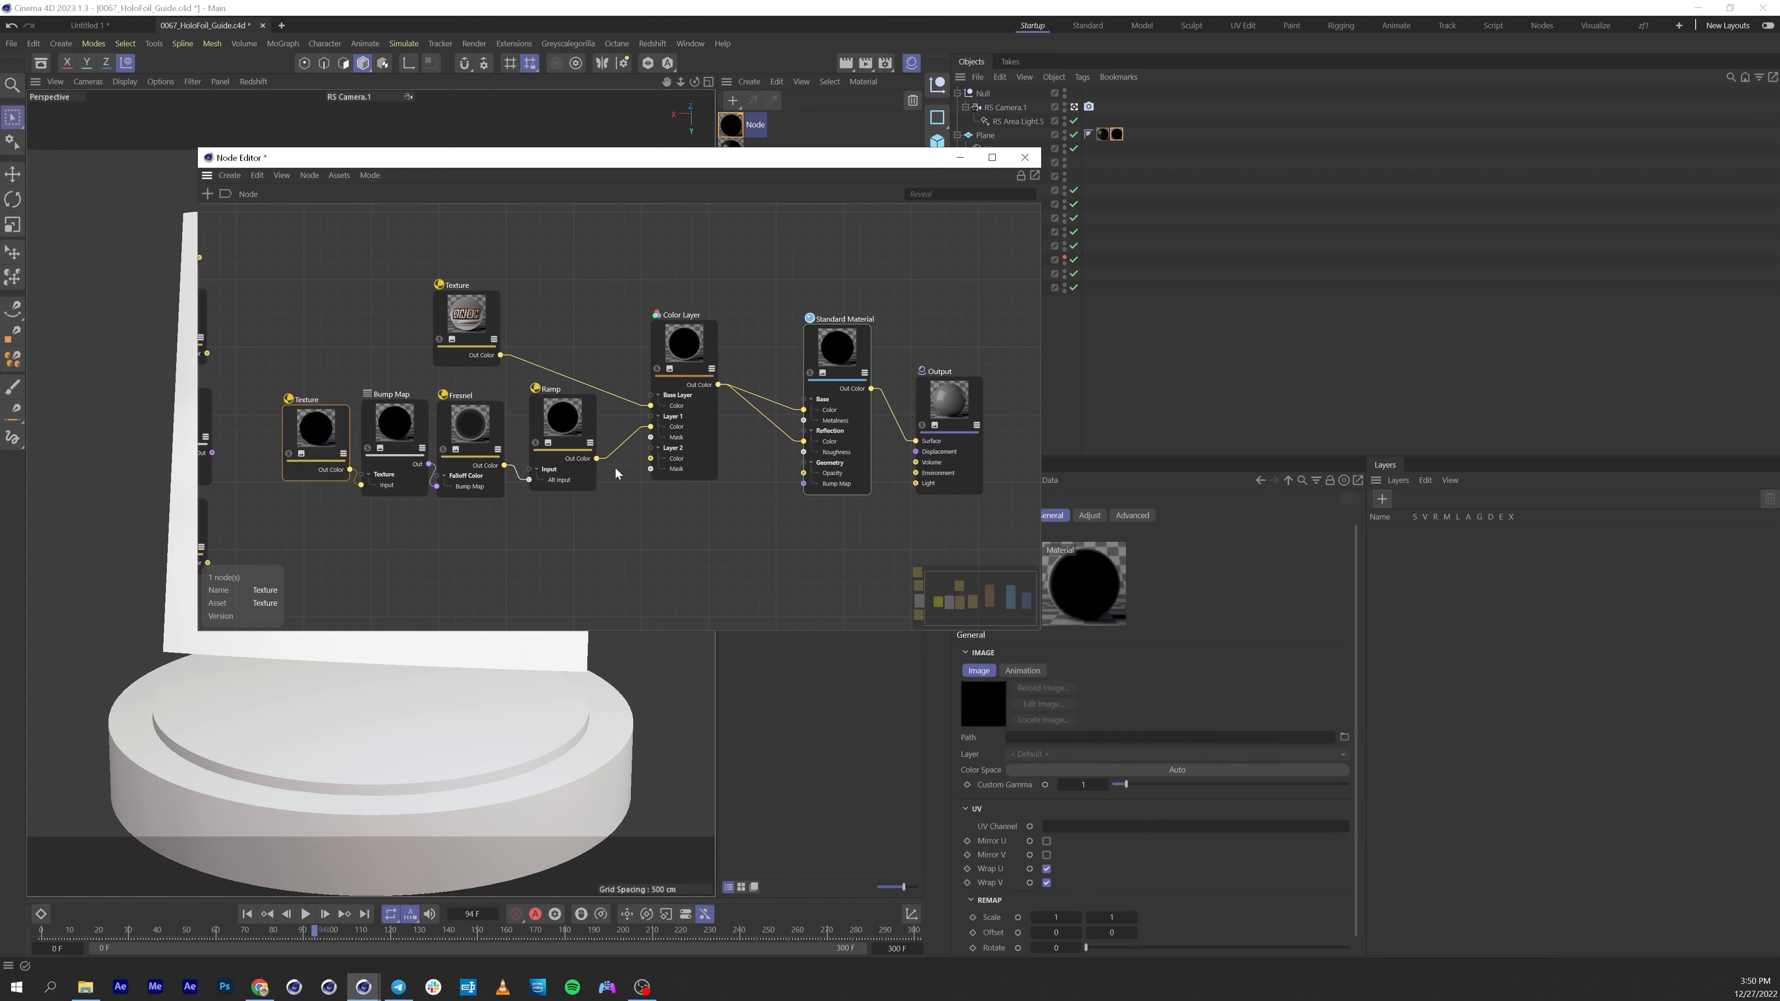
Load the Logo_Textures_1_objectbumpnormal_1 image from the tex folder into the first Texture node.
{"action": "left_click", "coordinate": [1343, 740]}
{"action": "double_click", "coordinate": [216, 132]}
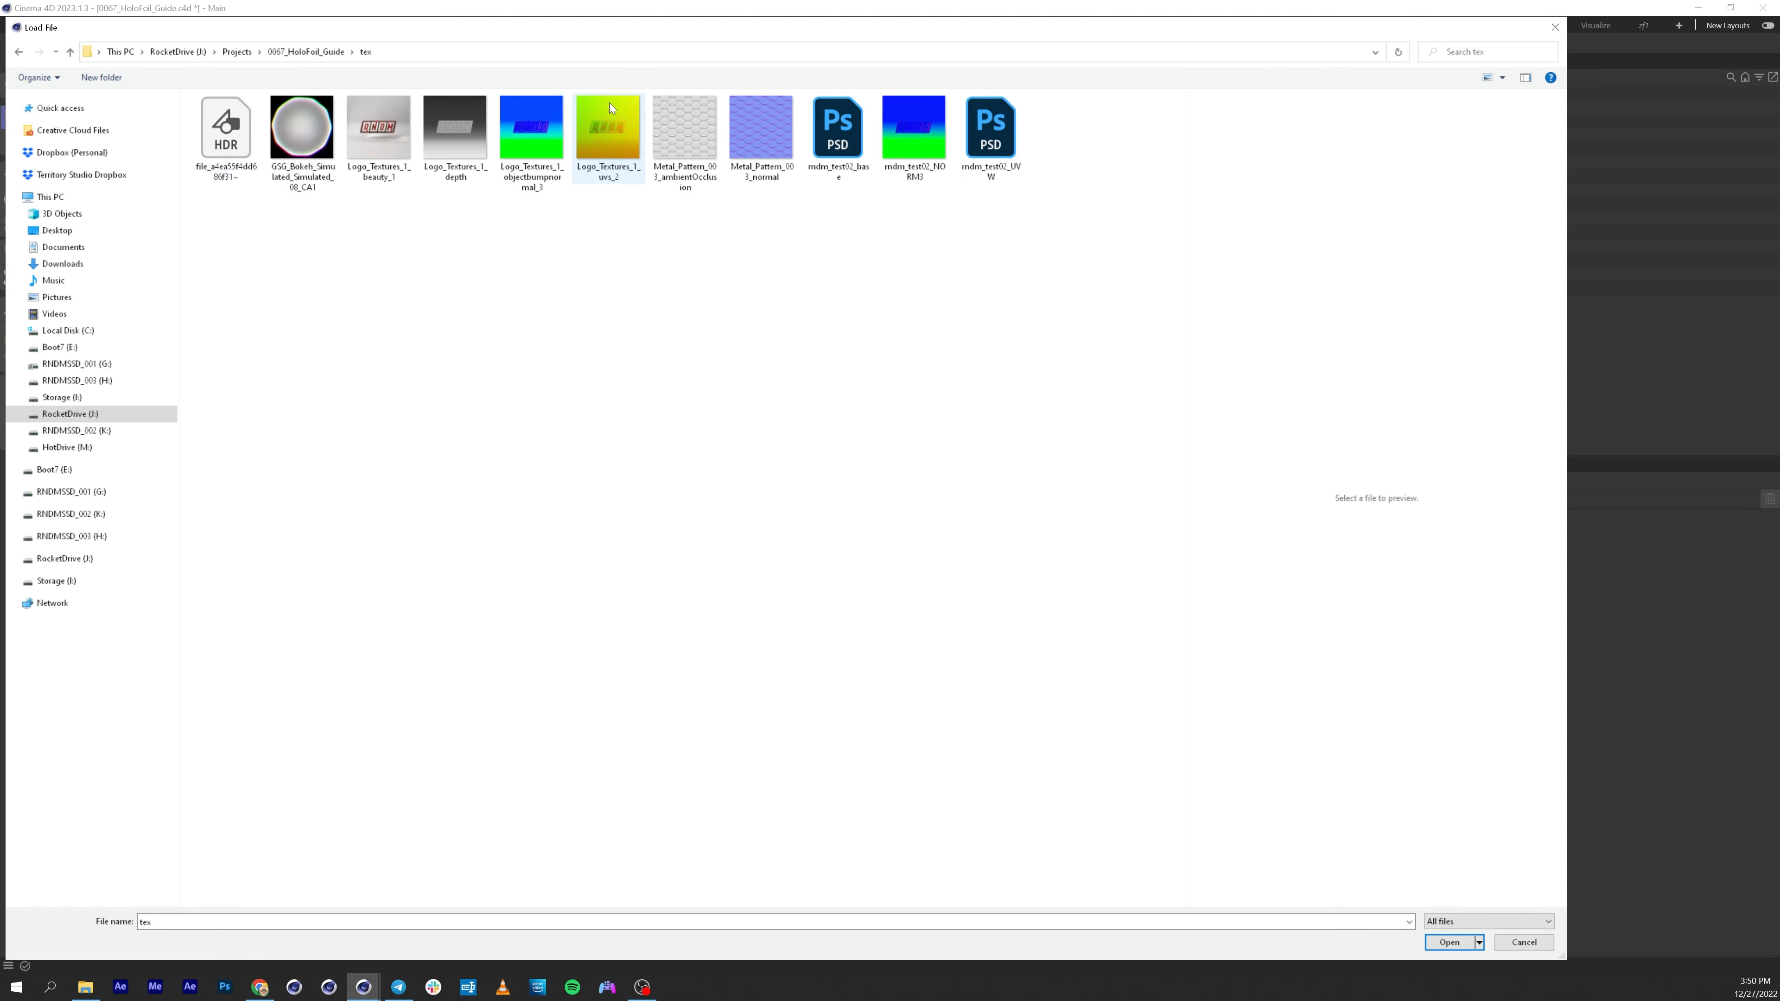
{"action": "left_click", "coordinate": [560, 130]}
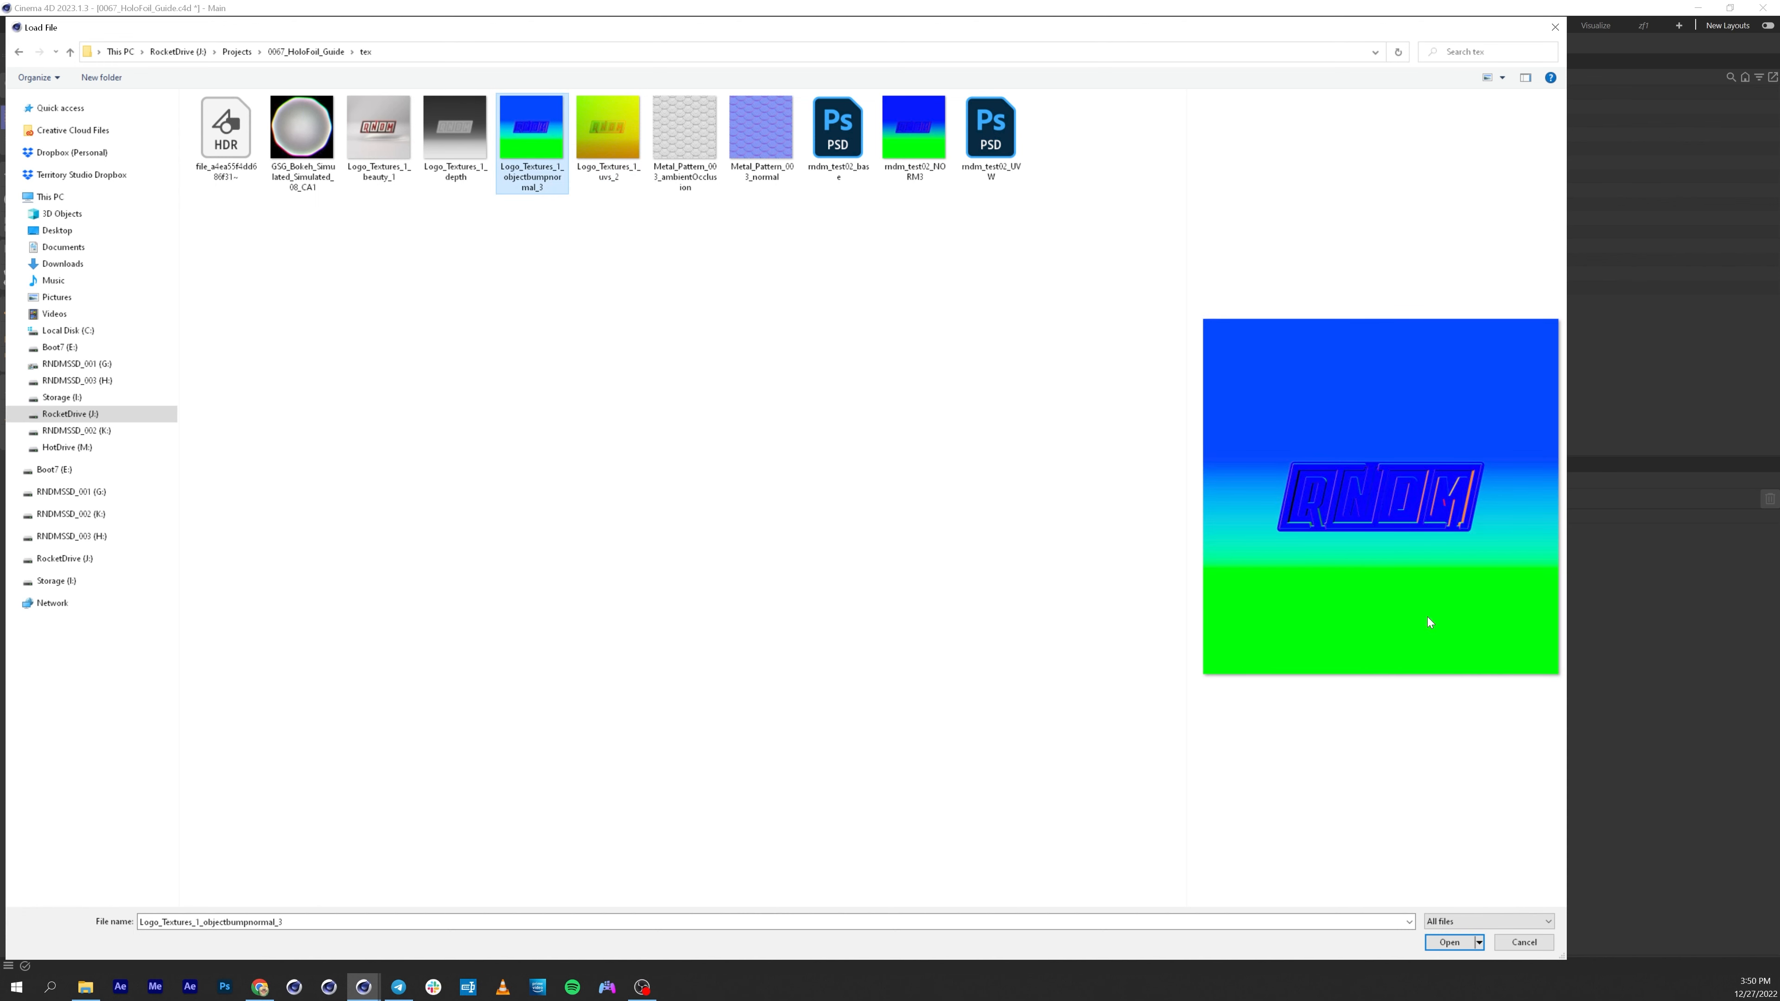
{"action": "left_click", "coordinate": [1448, 942]}
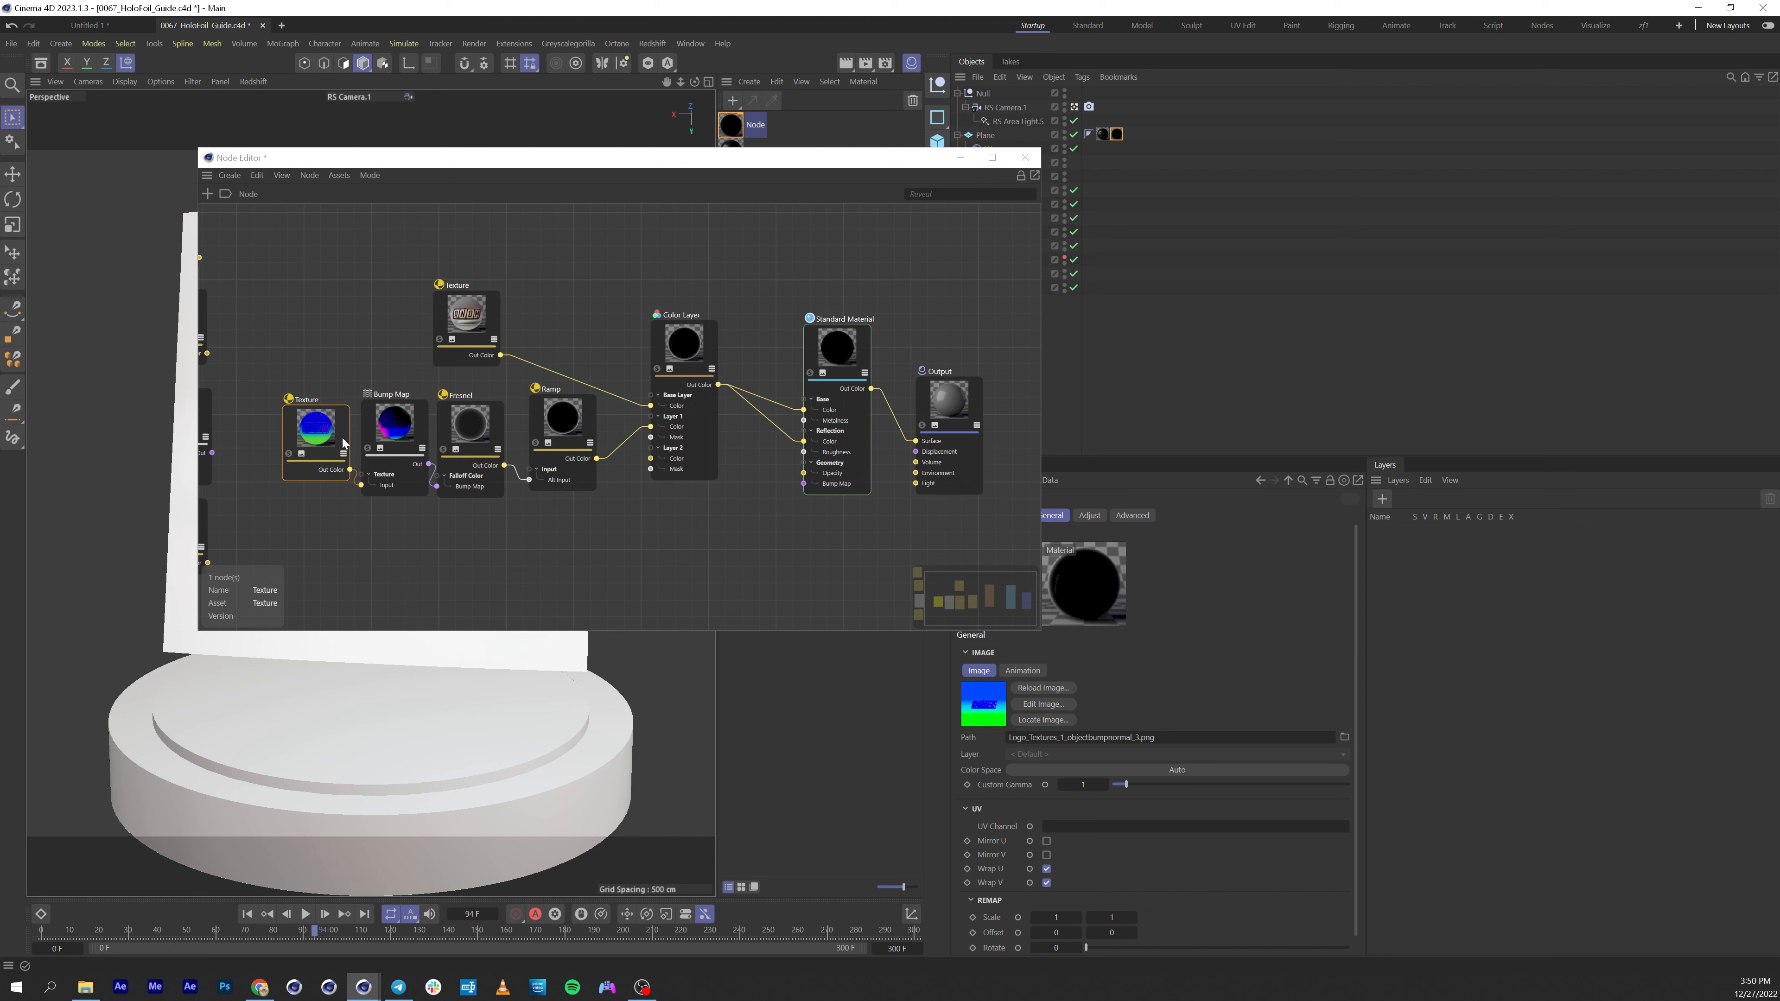
Set the Bump Map node's input map type to Object Space Normal.
{"action": "left_click", "coordinate": [397, 433]}
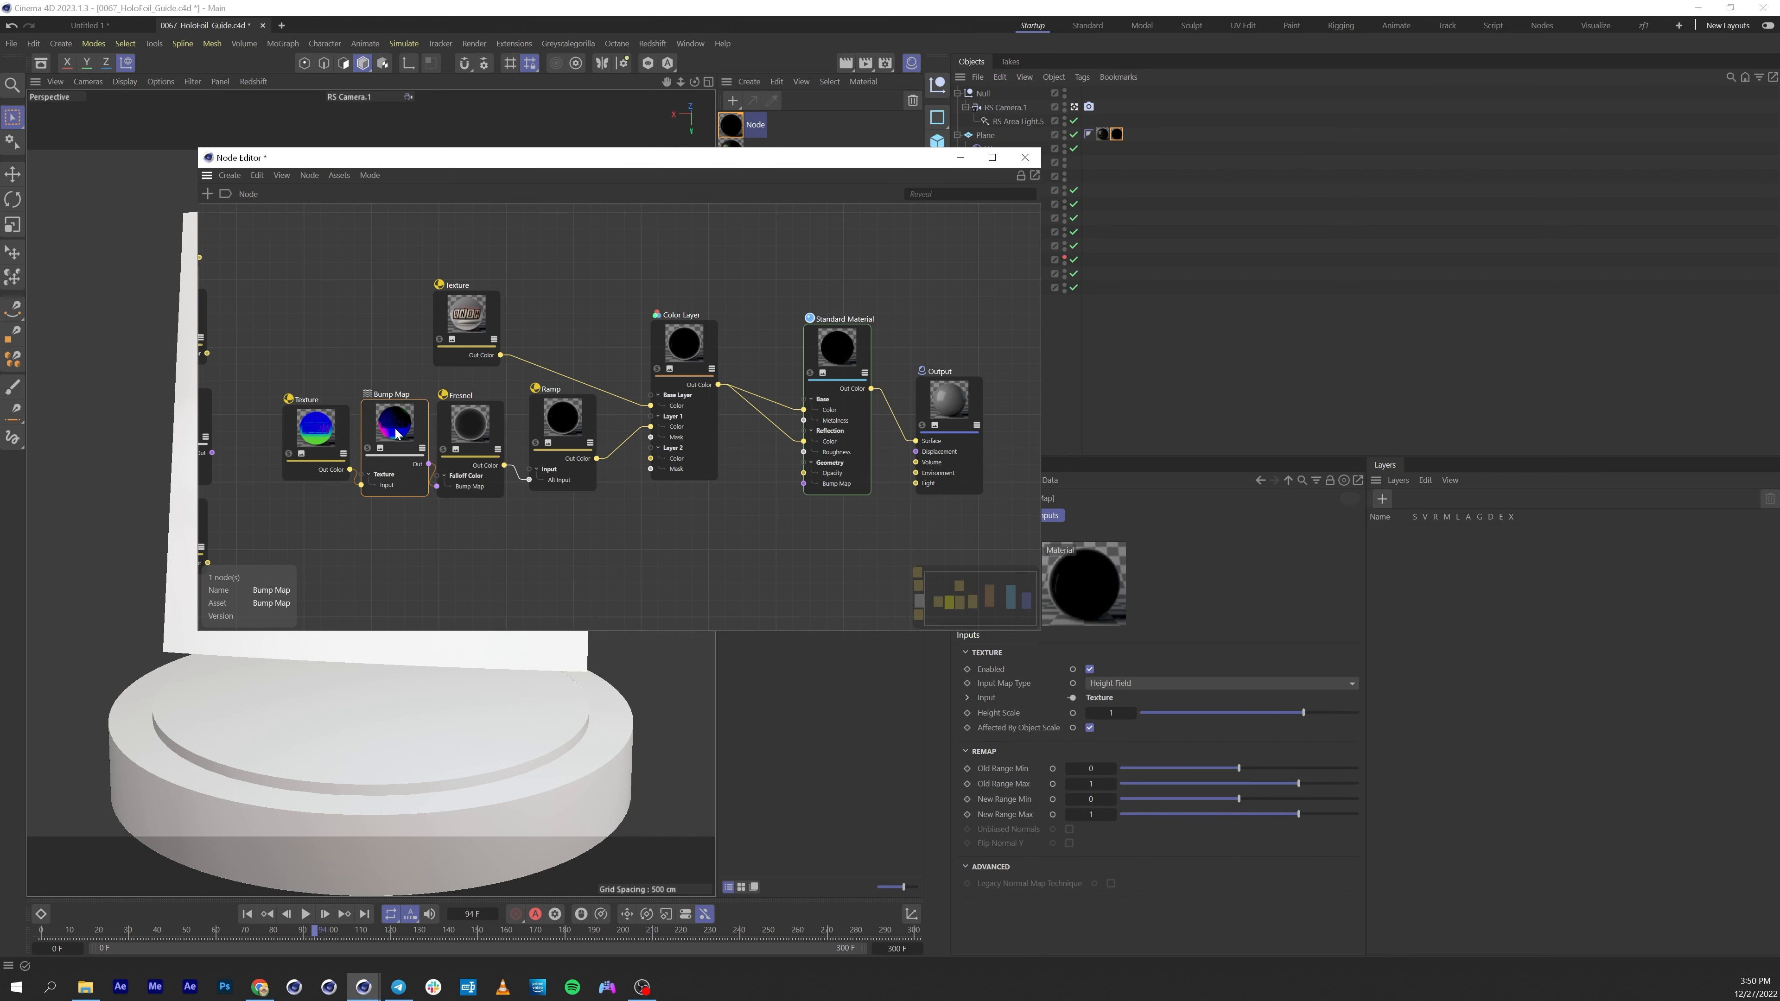
{"action": "left_click", "coordinate": [1124, 682]}
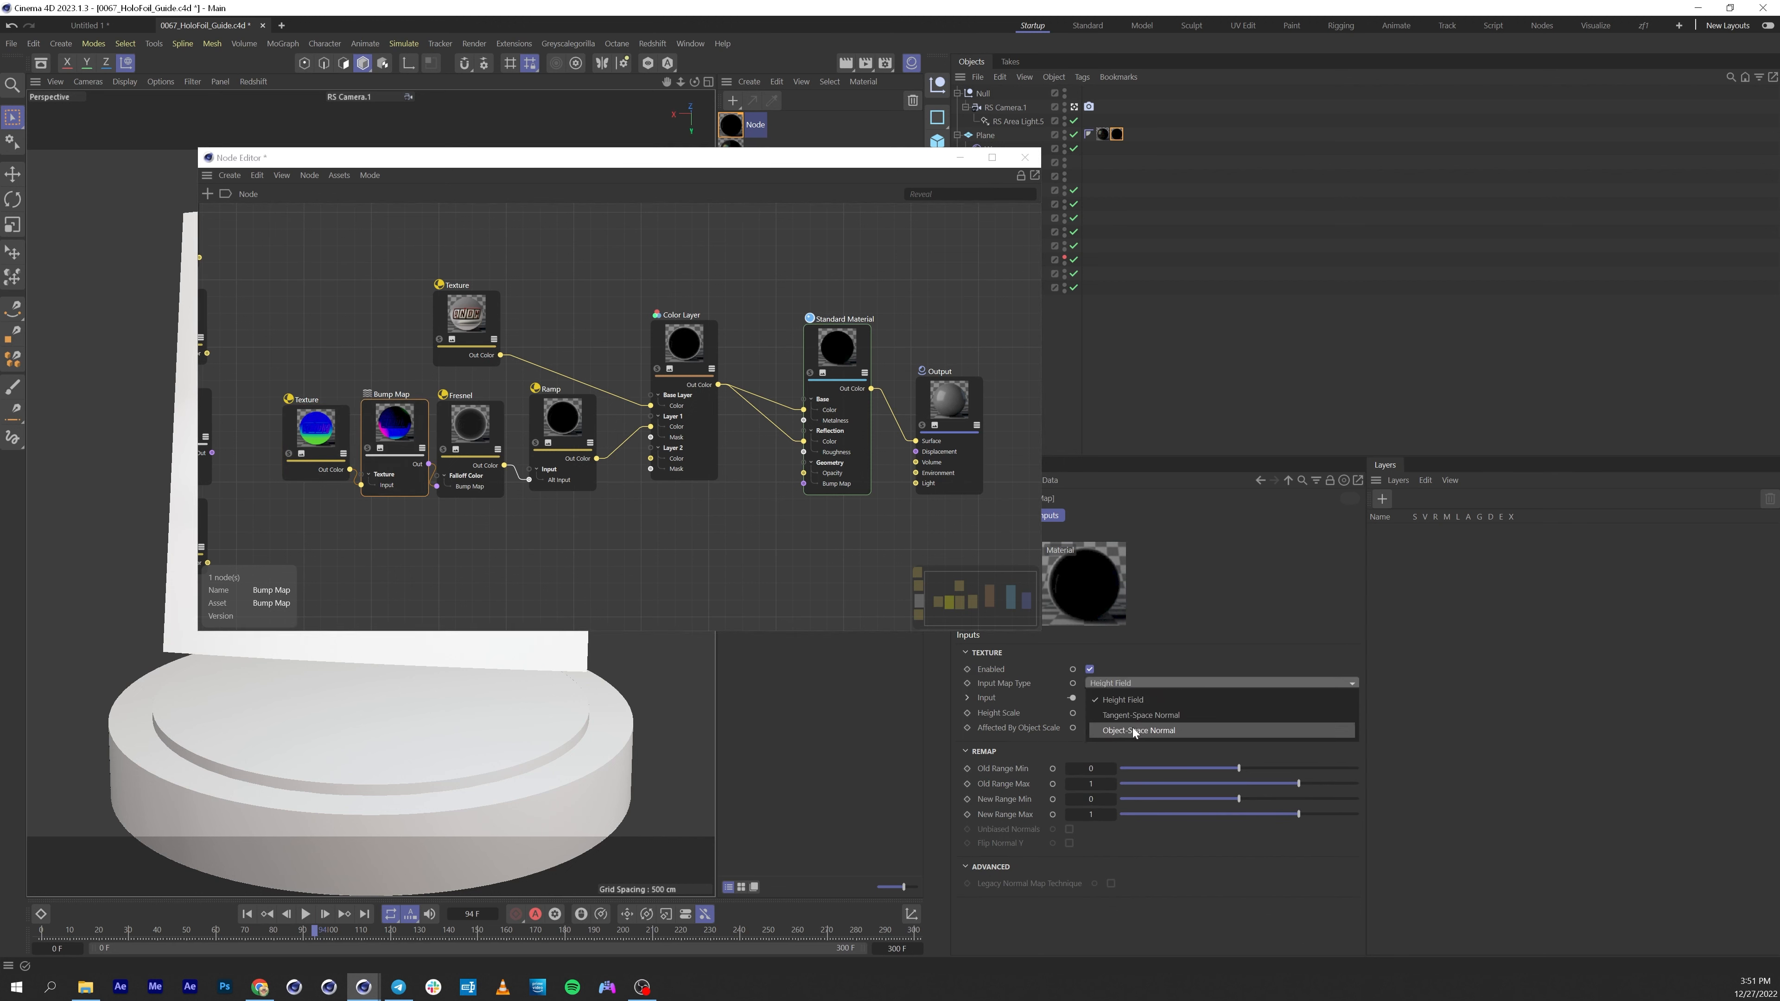
{"action": "left_click", "coordinate": [1132, 729]}
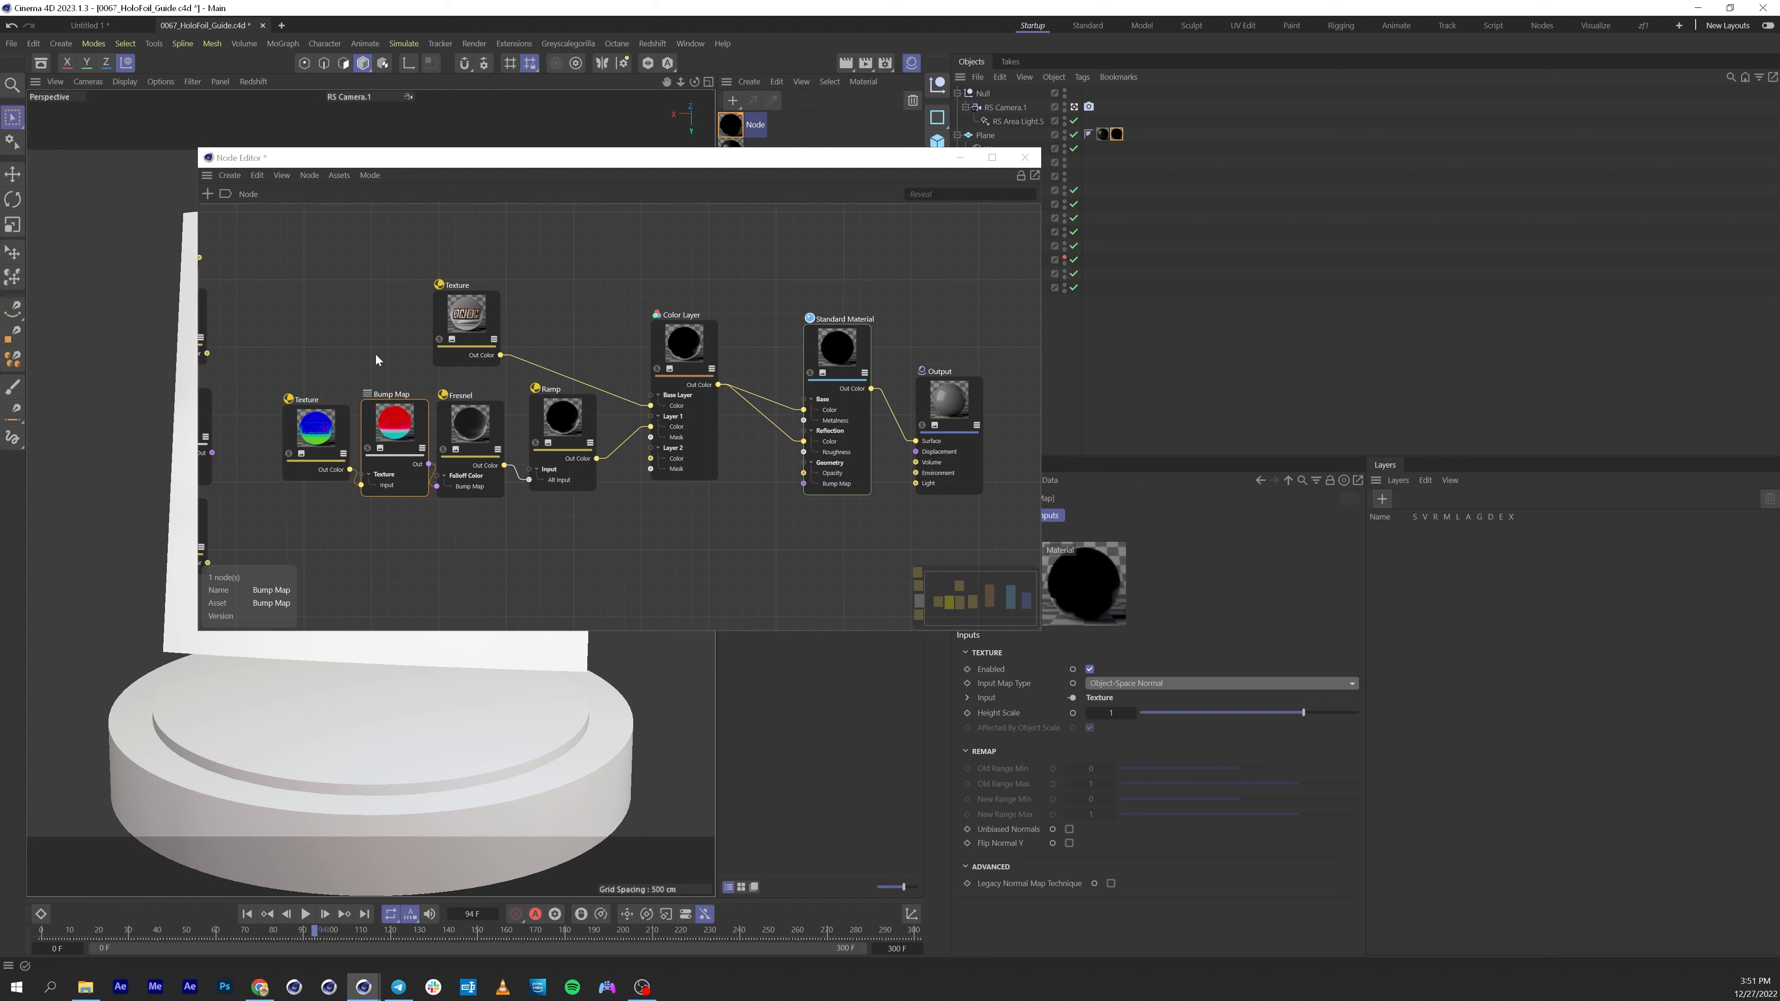
{"action": "left_click", "coordinate": [470, 432]}
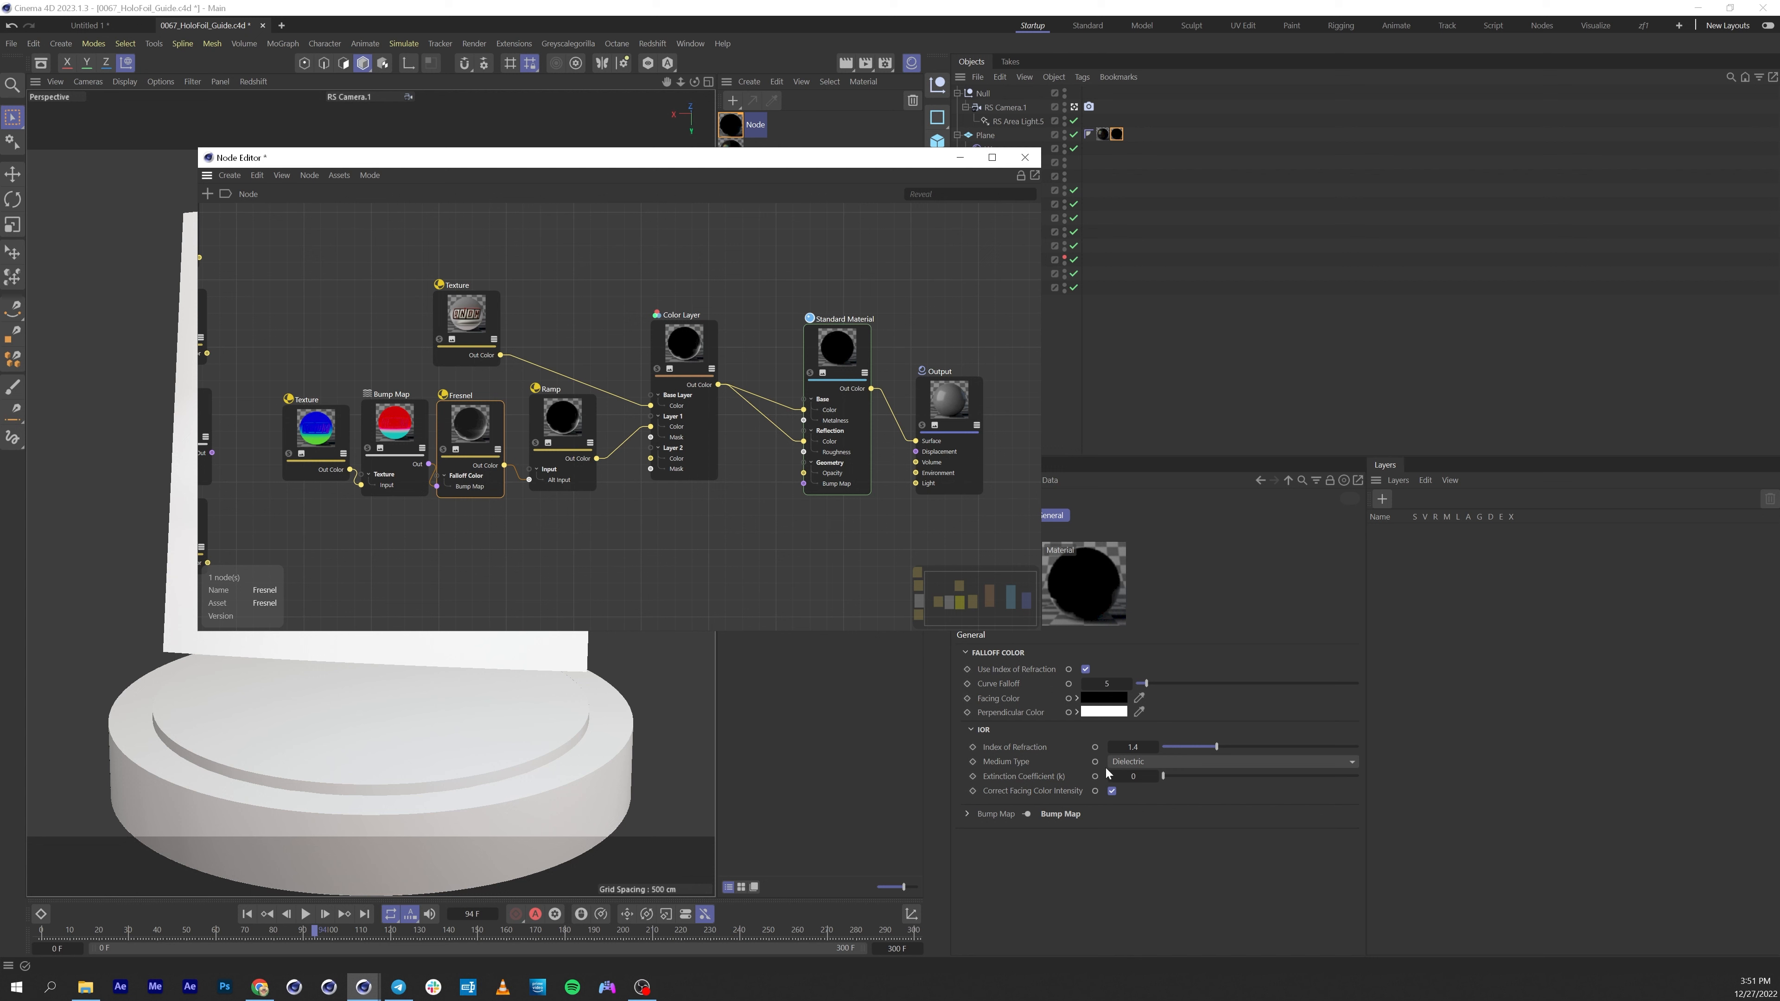
{"action": "left_click", "coordinate": [1133, 747]}
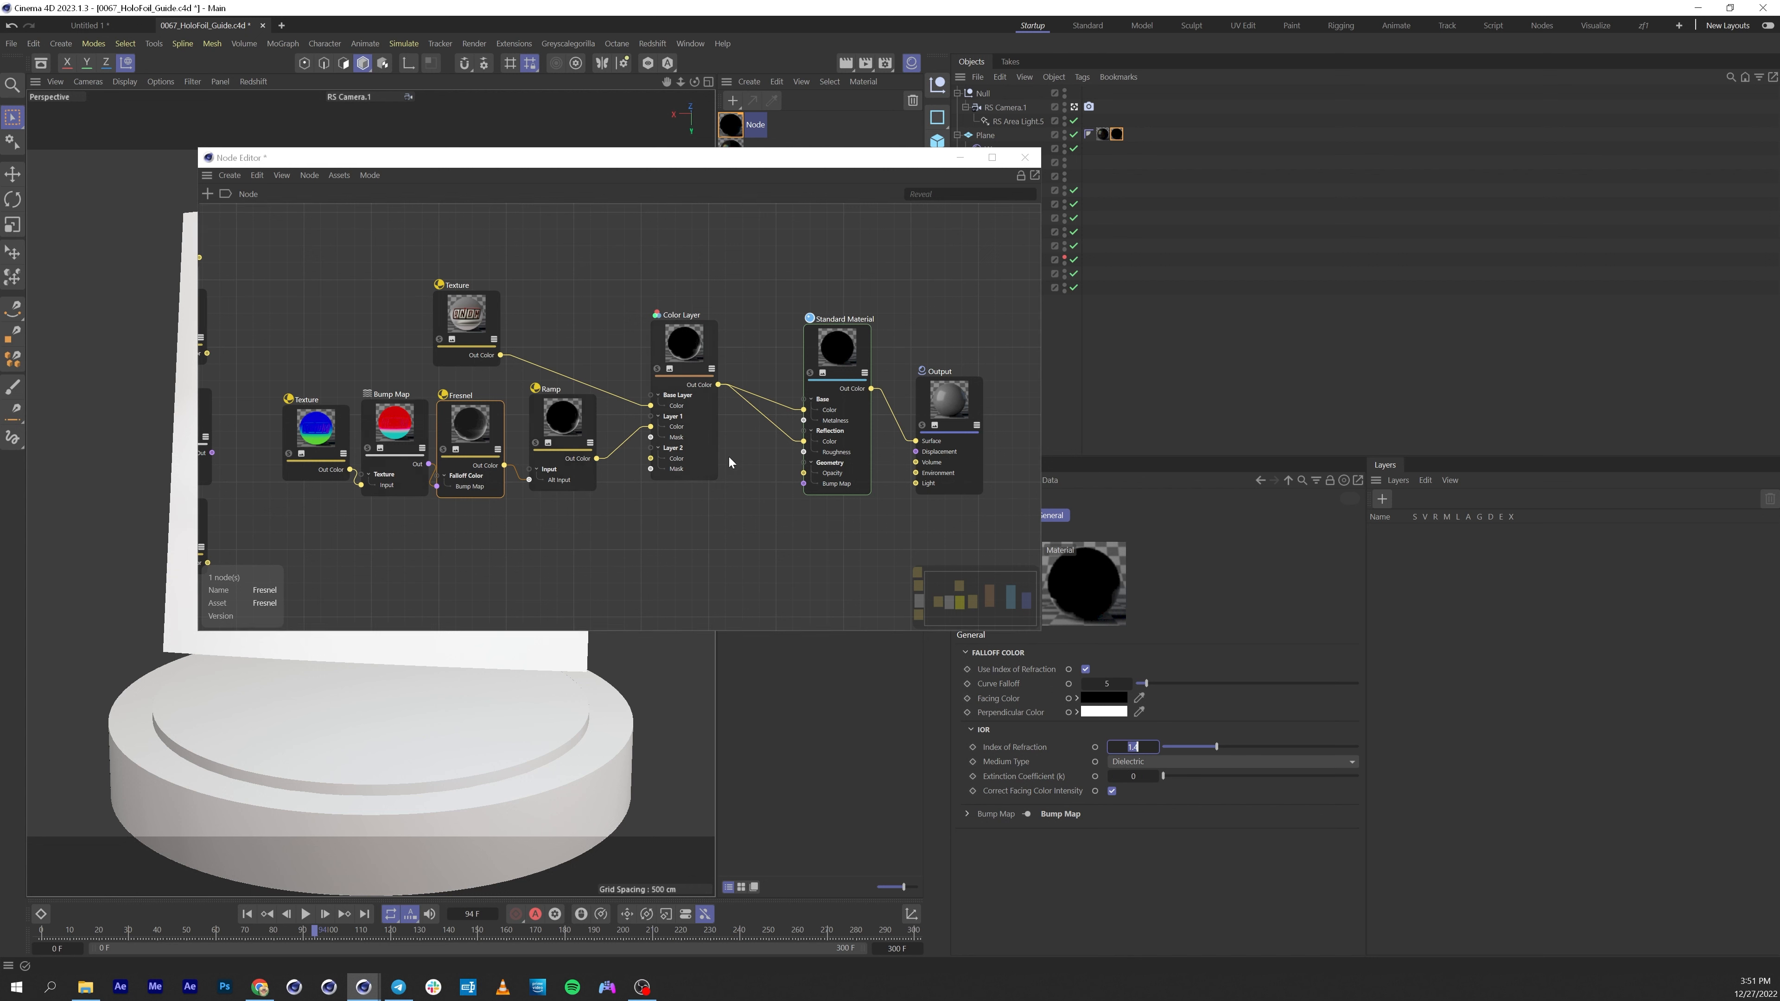
Load the saved mega rainbow gradient preset into the Ramp node's gradient.
{"action": "left_click", "coordinate": [551, 419]}
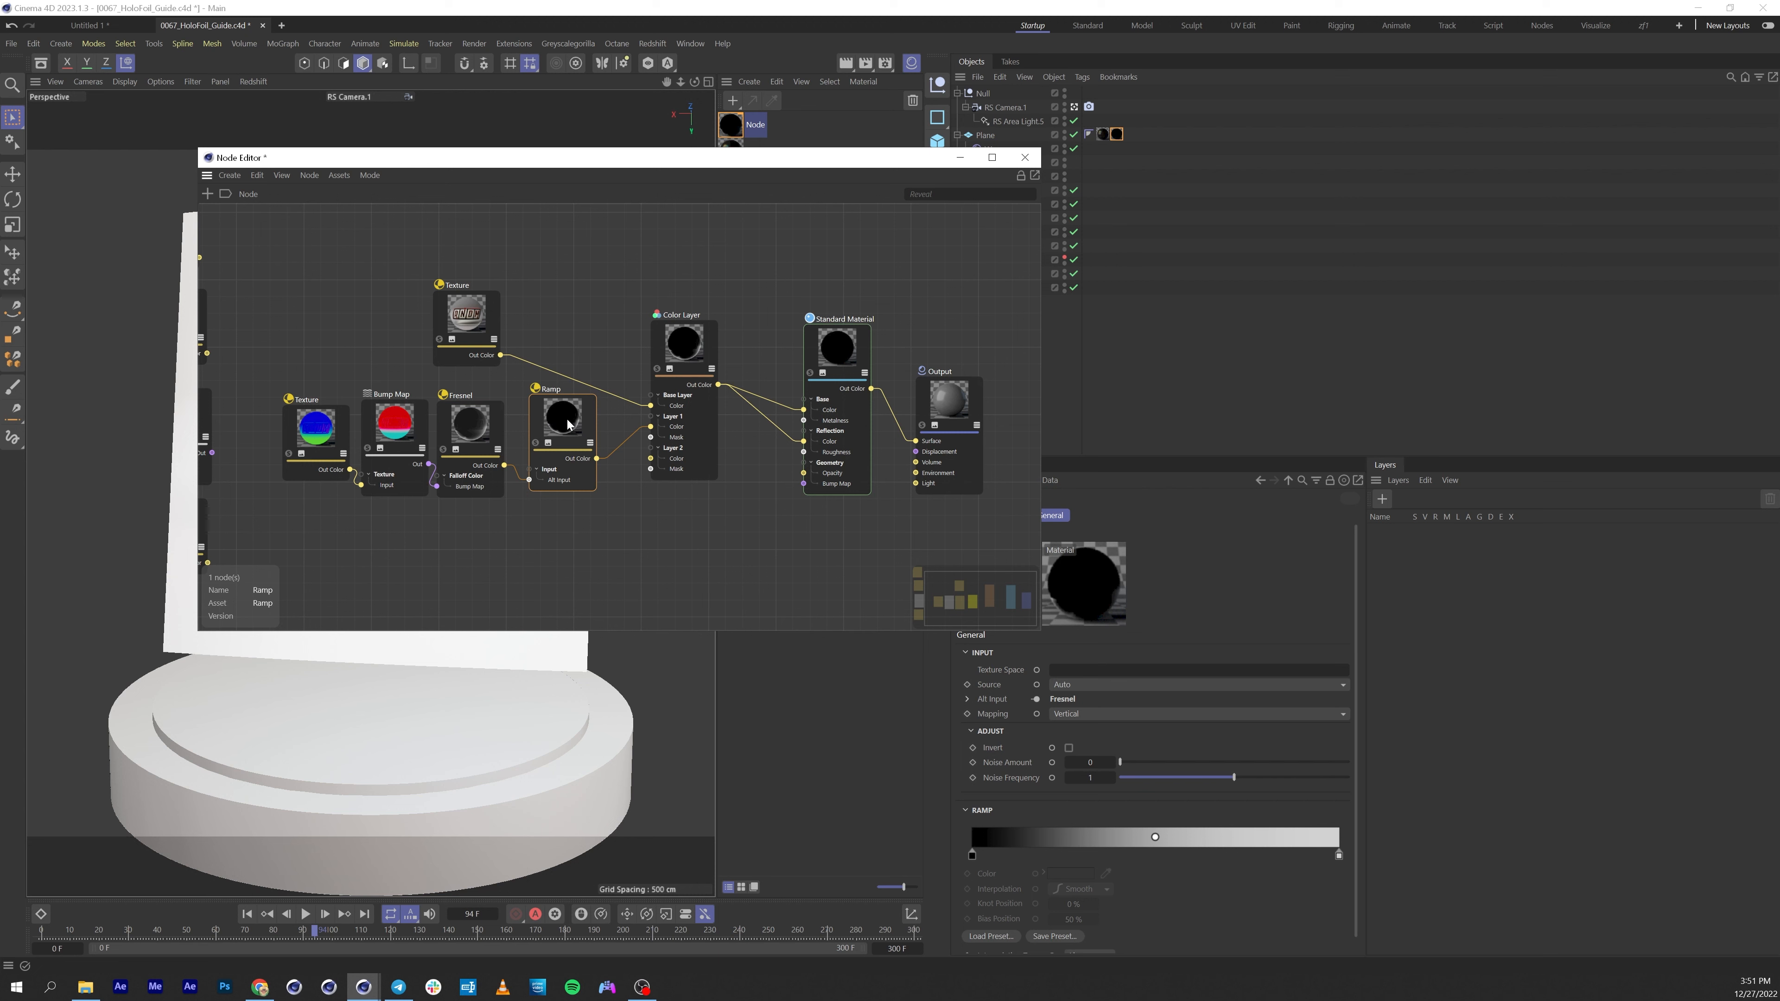
{"action": "right_click", "coordinate": [1054, 835]}
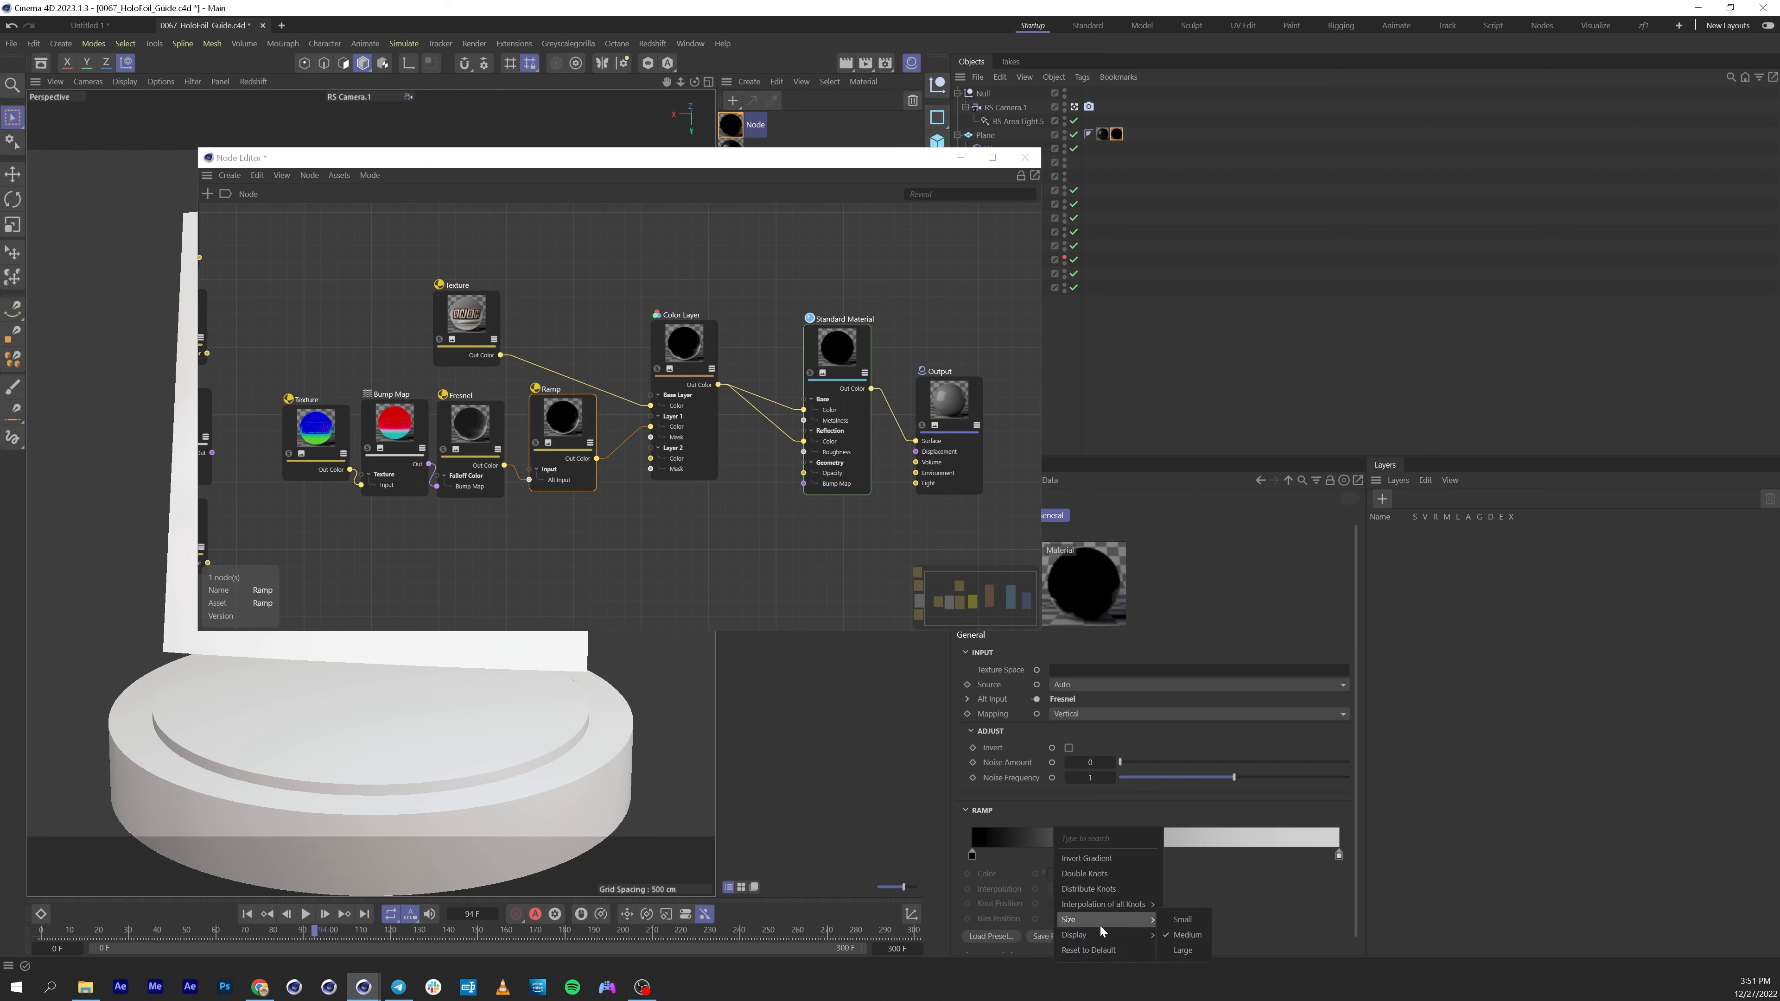
{"action": "left_click", "coordinate": [1008, 809]}
{"action": "scroll", "coordinate": [1015, 821], "scroll_direction": "down", "scroll_amount": 2}
{"action": "left_click", "coordinate": [1000, 920]}
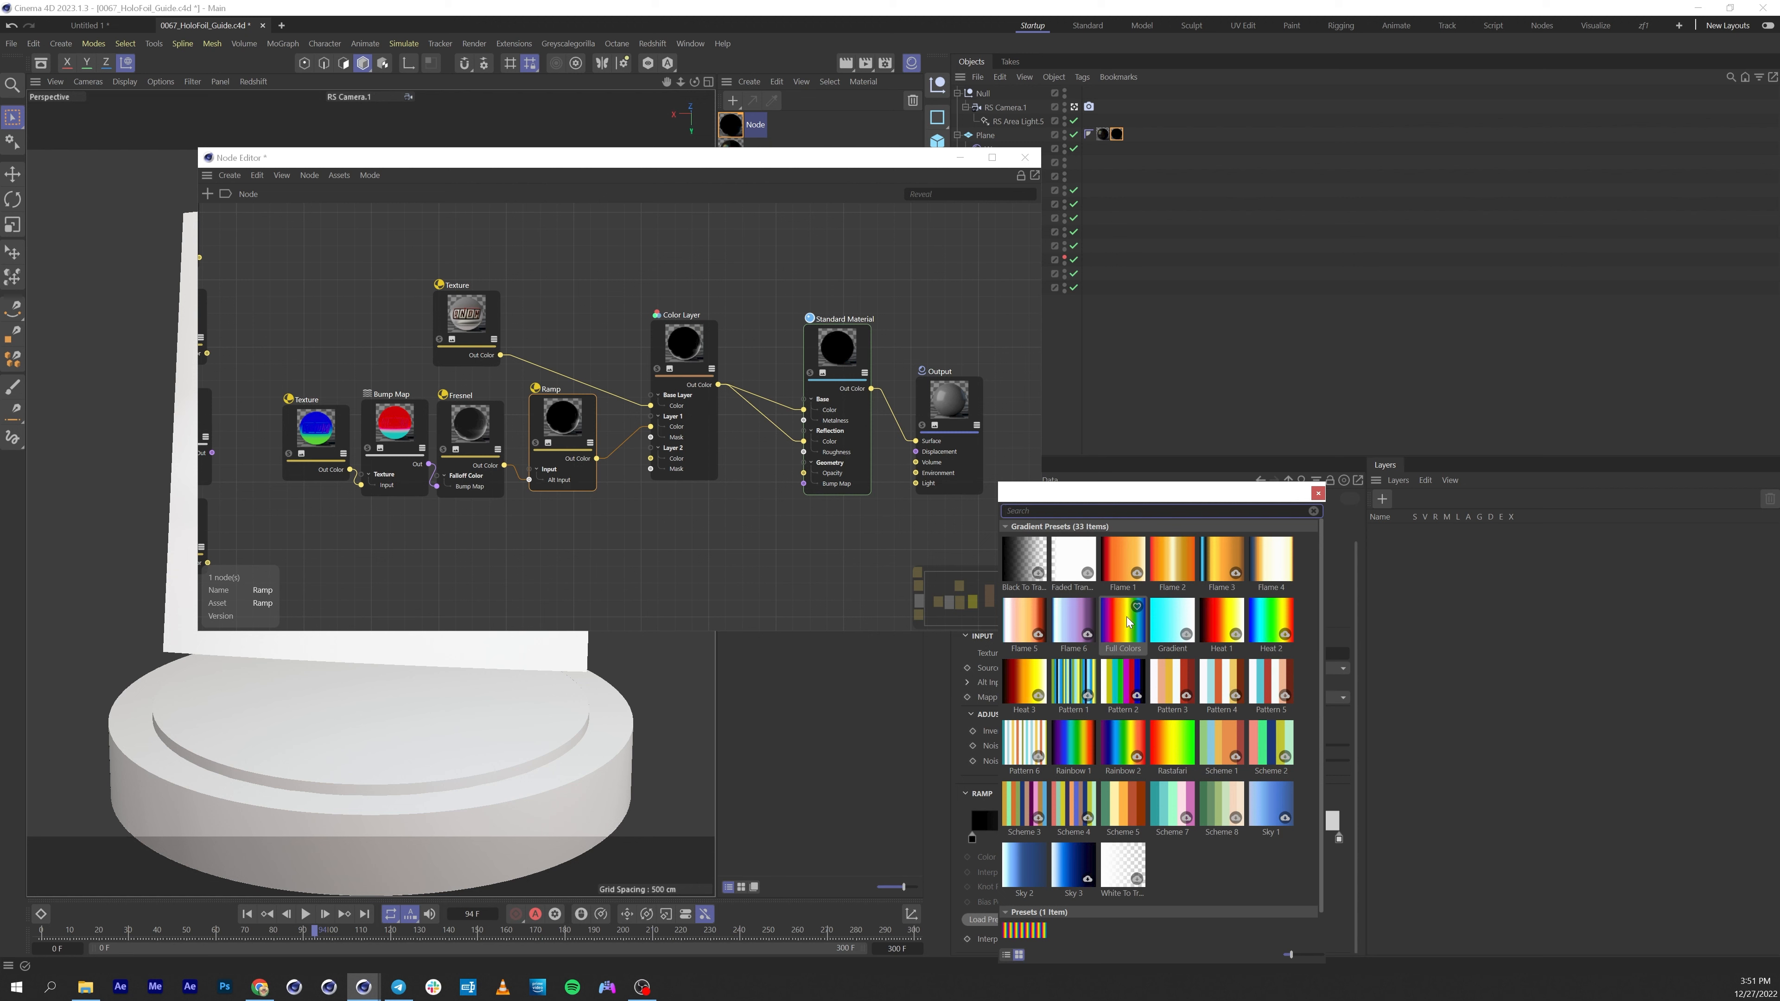
{"action": "scroll", "coordinate": [1072, 736], "scroll_direction": "down", "scroll_amount": 2}
{"action": "left_click", "coordinate": [1026, 911]}
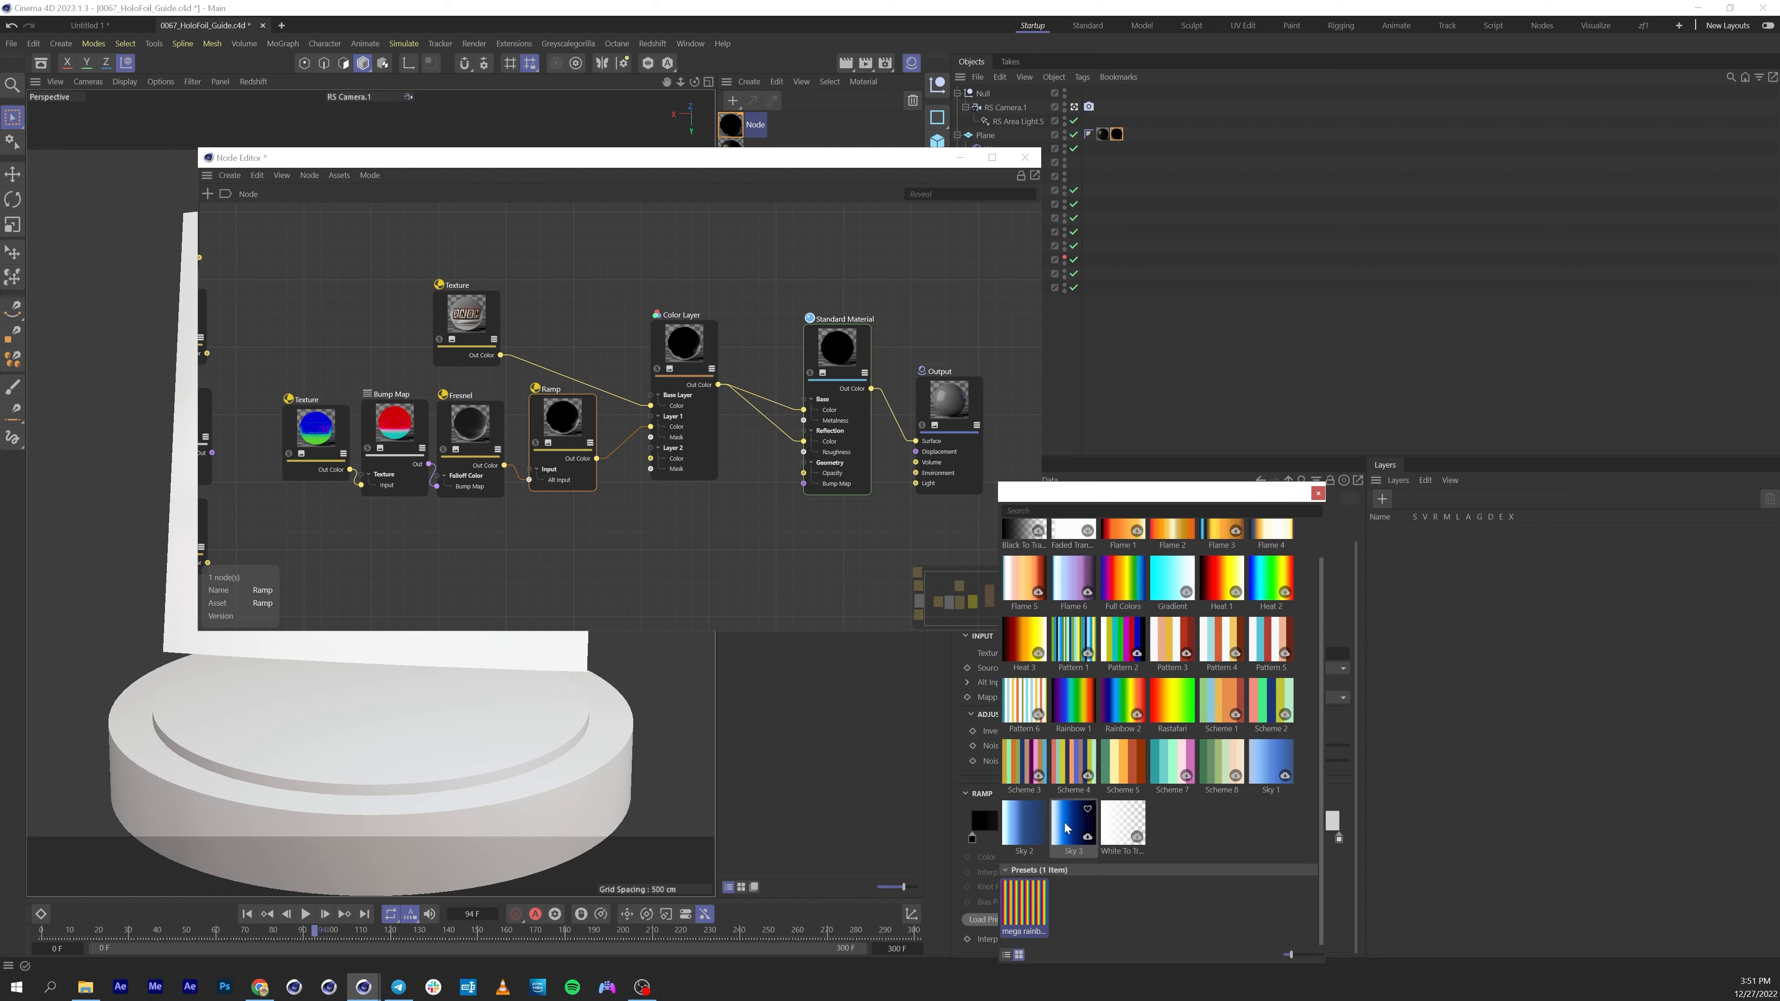
{"action": "double_click", "coordinate": [1033, 911]}
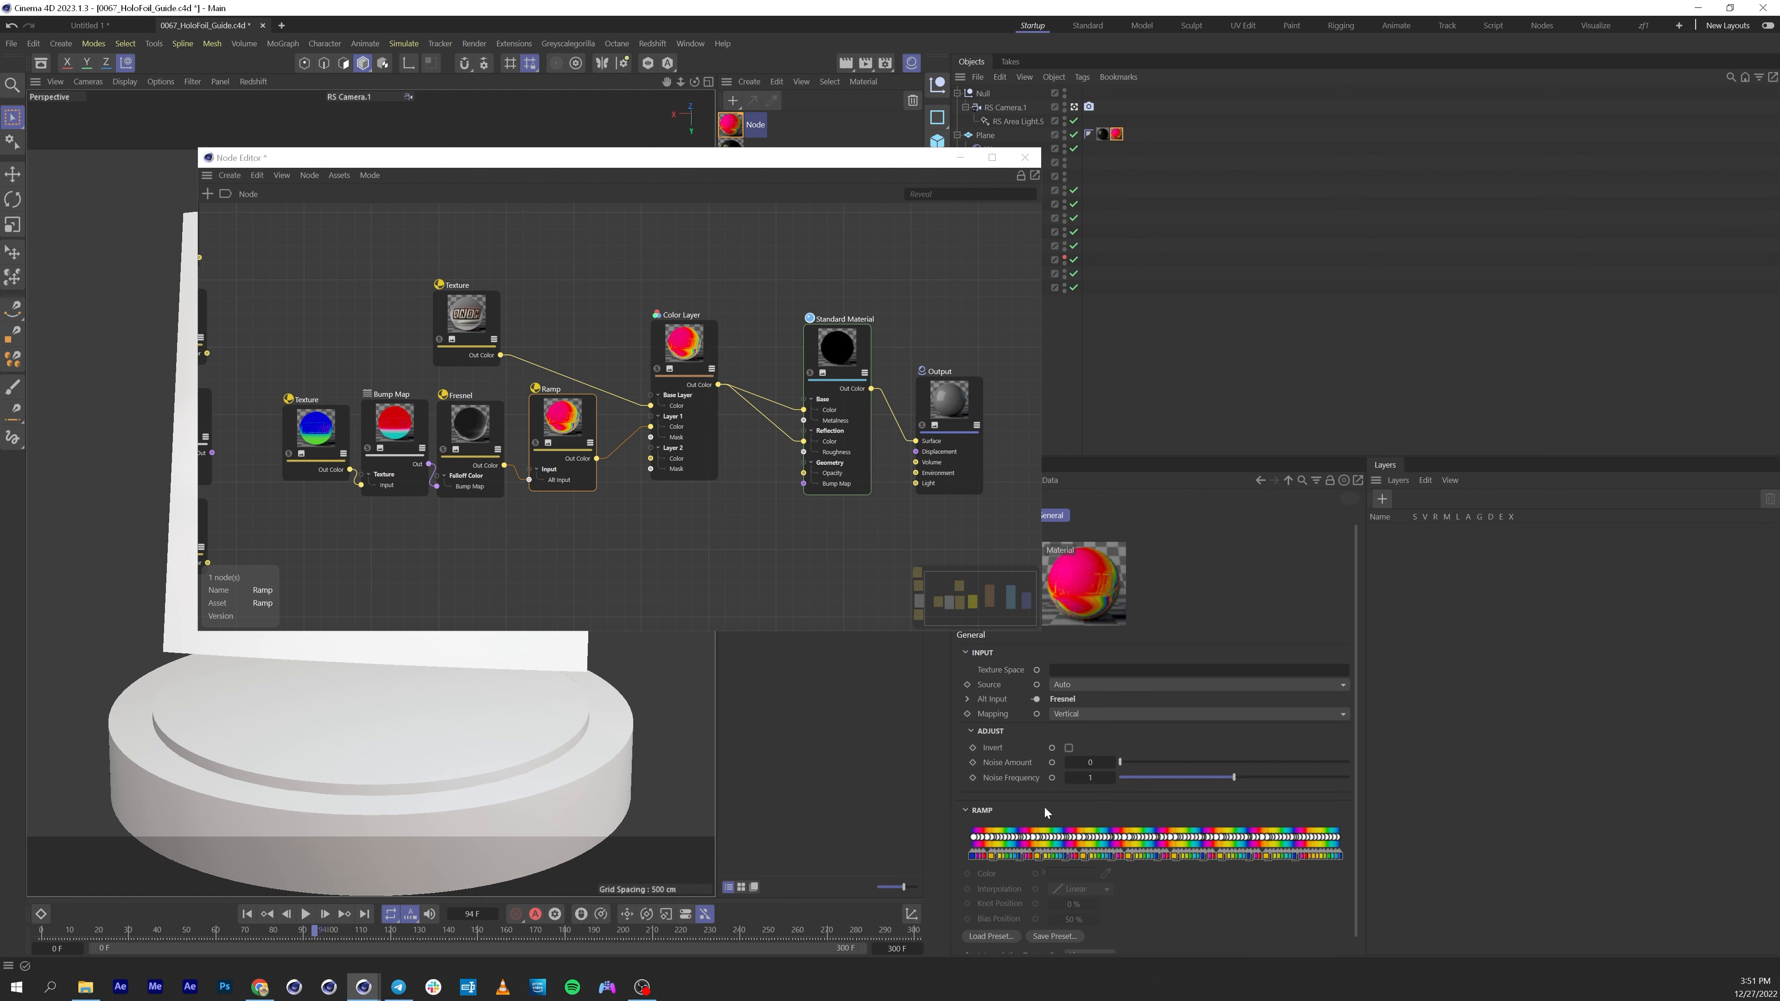
Open the Redshift RenderView, start the interactive preview render and arrange it beside the Node Editor.
{"action": "key", "text": "ctrl+Tab"}
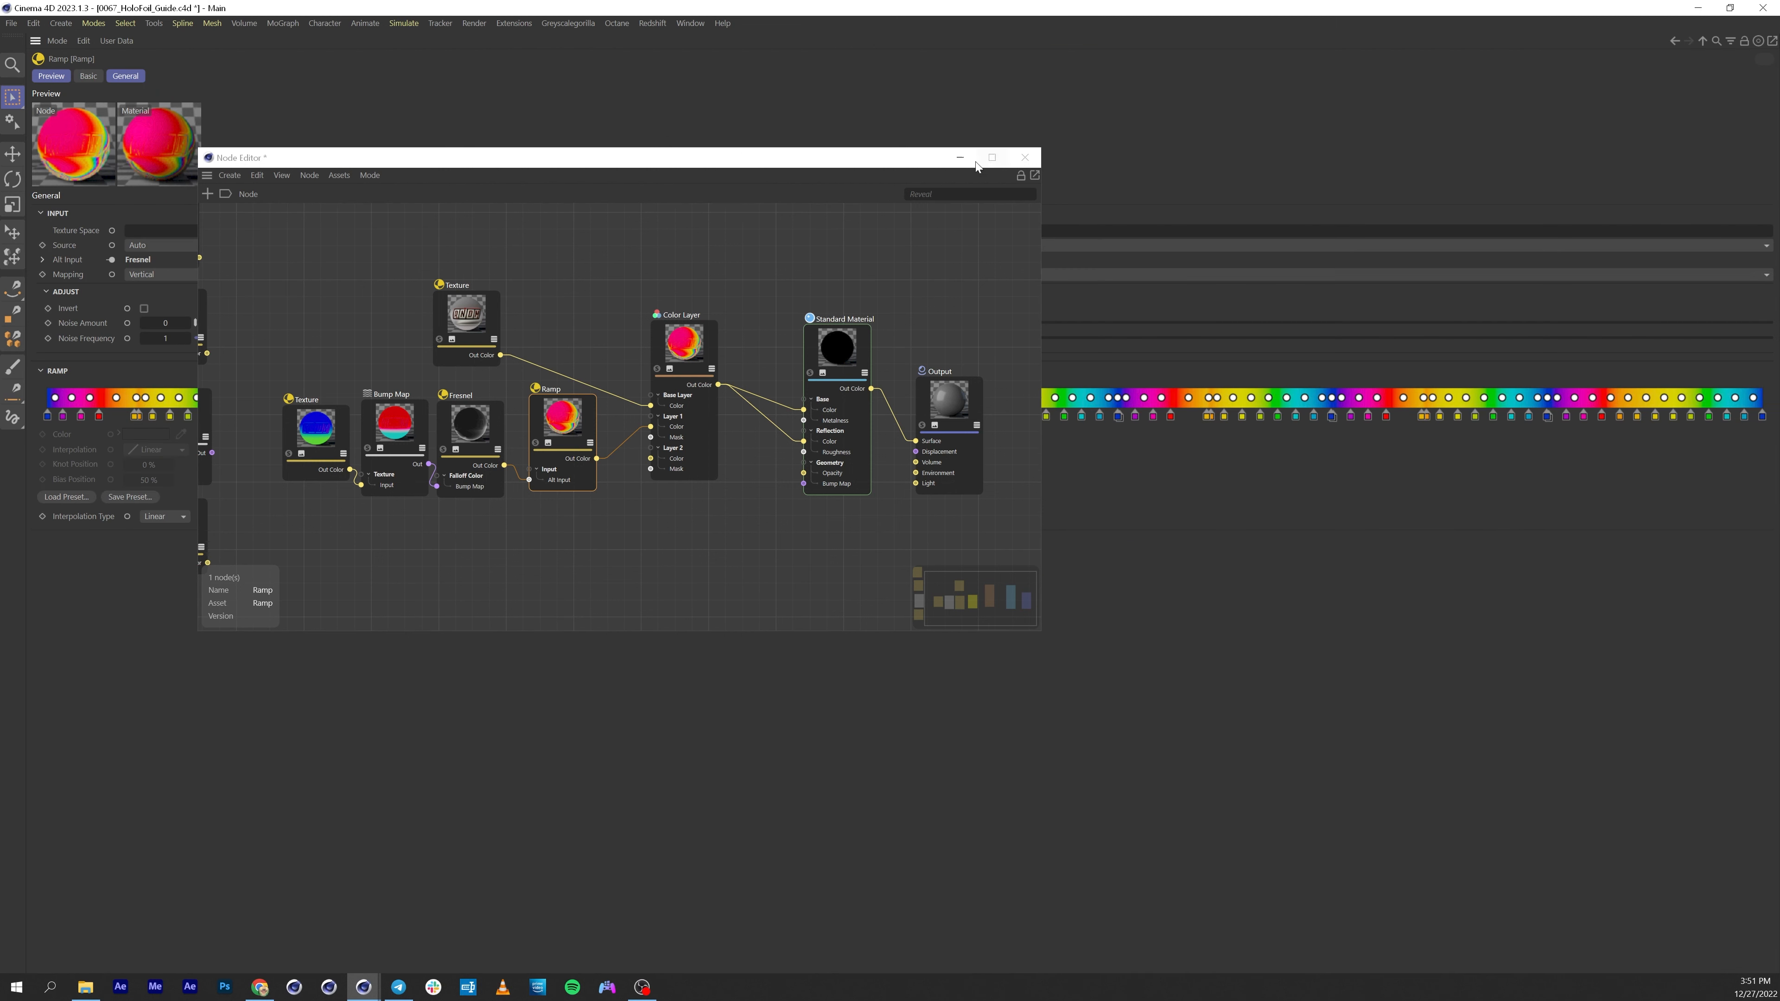
{"action": "left_click", "coordinate": [961, 159]}
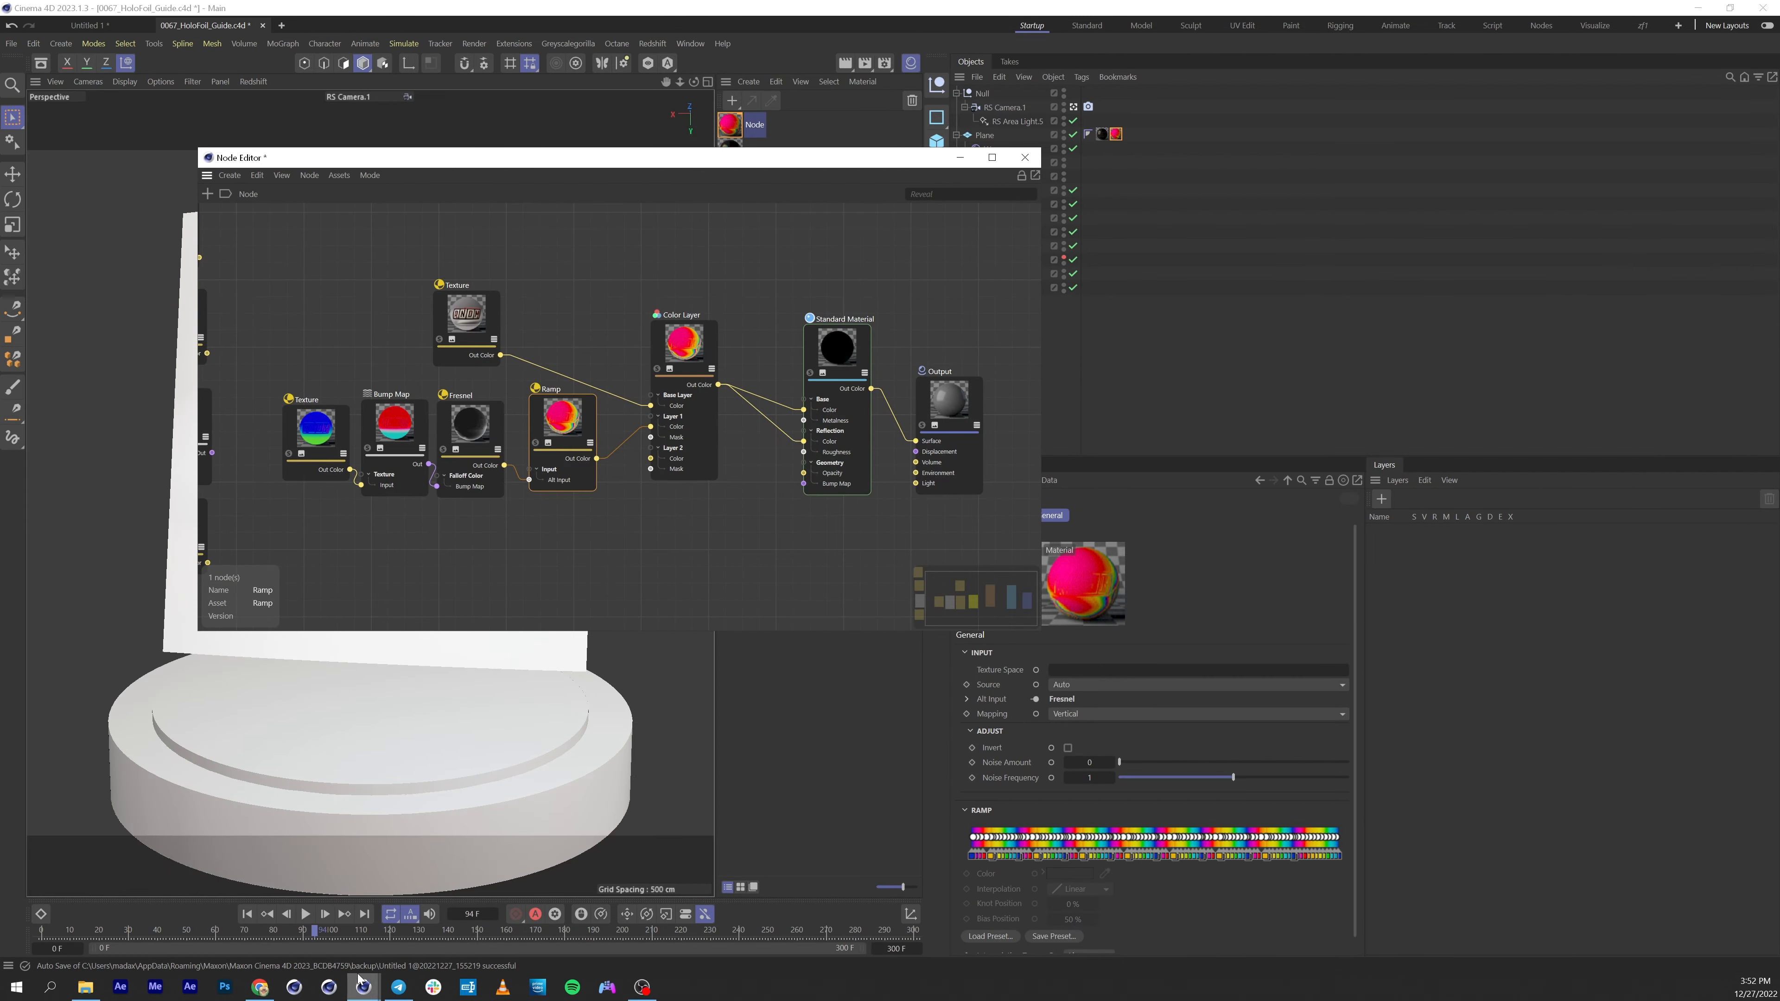
{"action": "mouse_move", "coordinate": [363, 990]}
{"action": "left_click", "coordinate": [337, 935]}
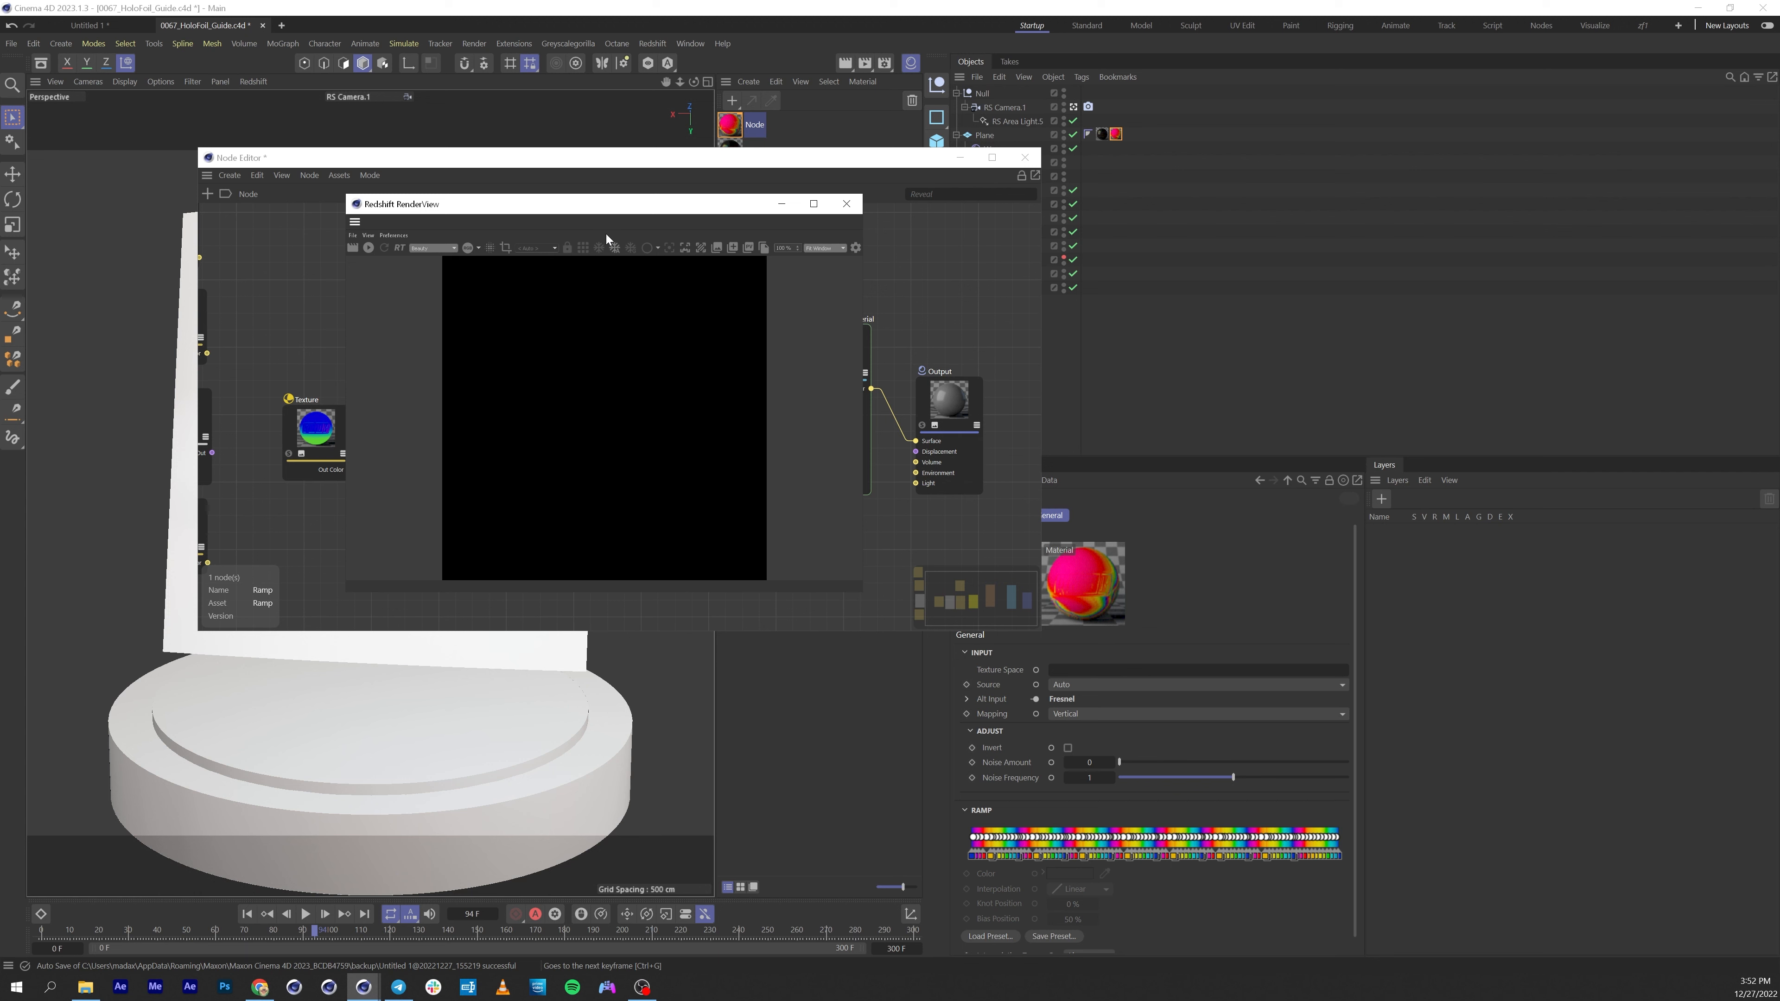
{"action": "left_click", "coordinate": [369, 248]}
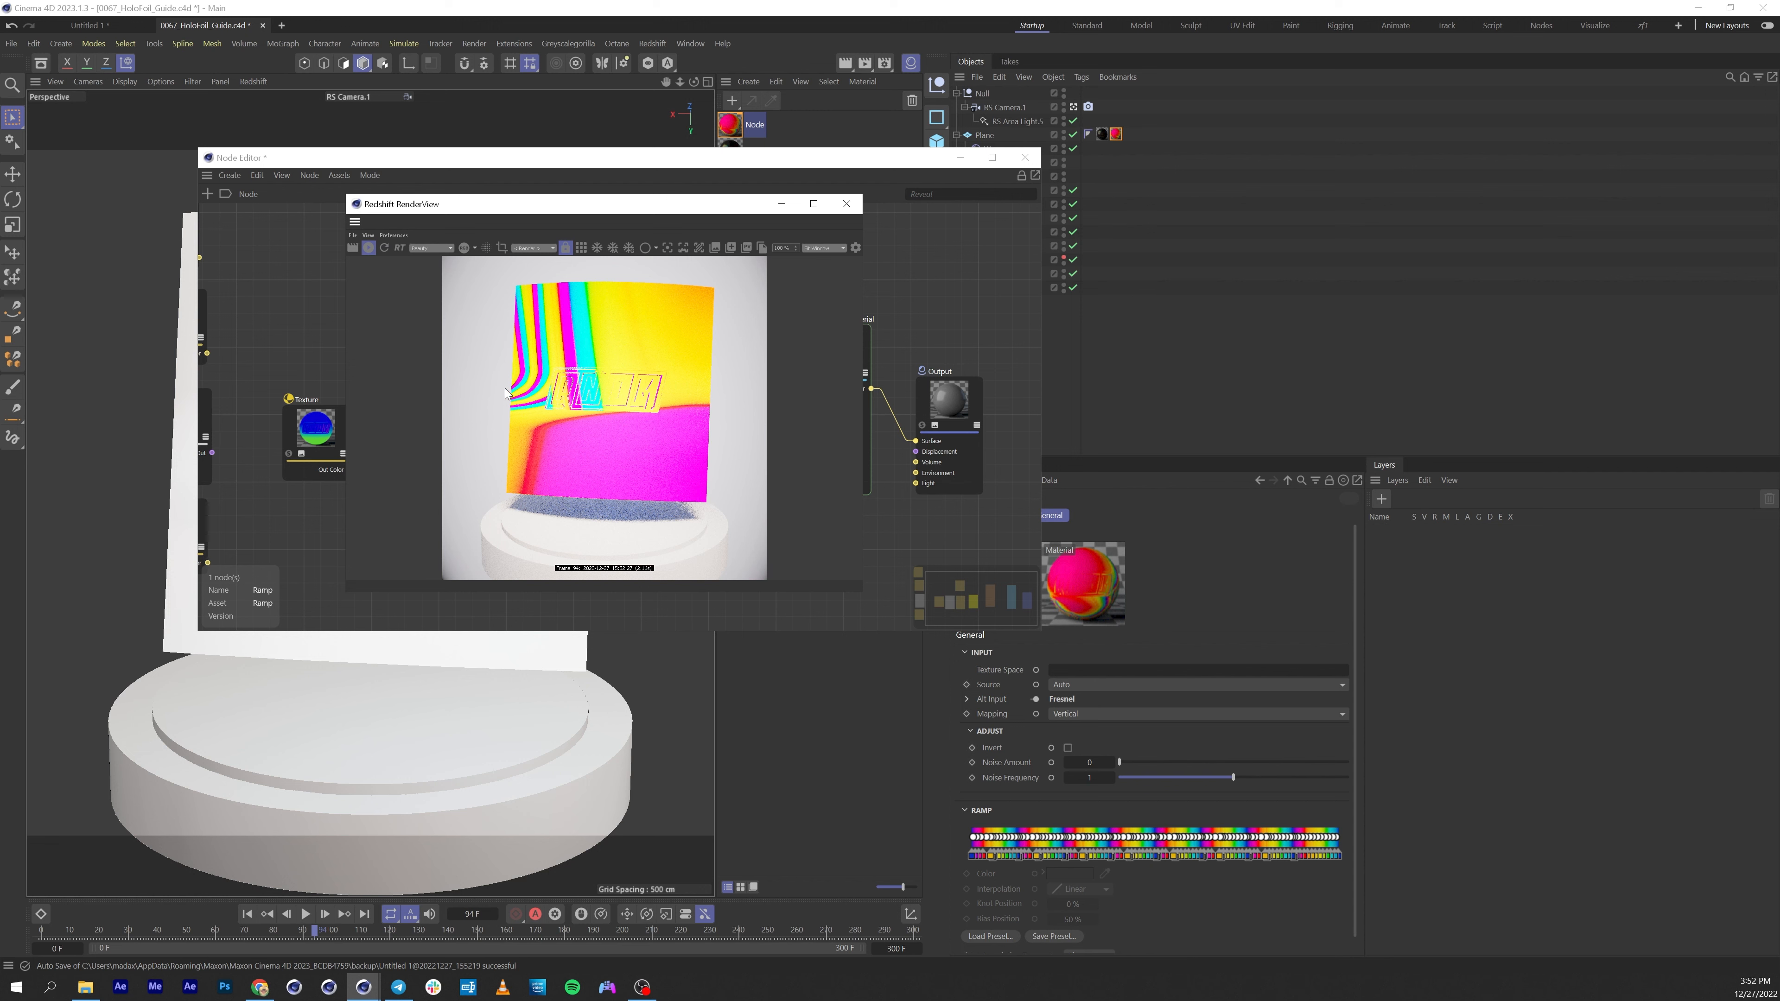
{"action": "left_click_drag", "start_coordinate": [403, 203], "coordinate": [380, 480]}
{"action": "left_click_drag", "start_coordinate": [487, 163], "coordinate": [404, 70]}
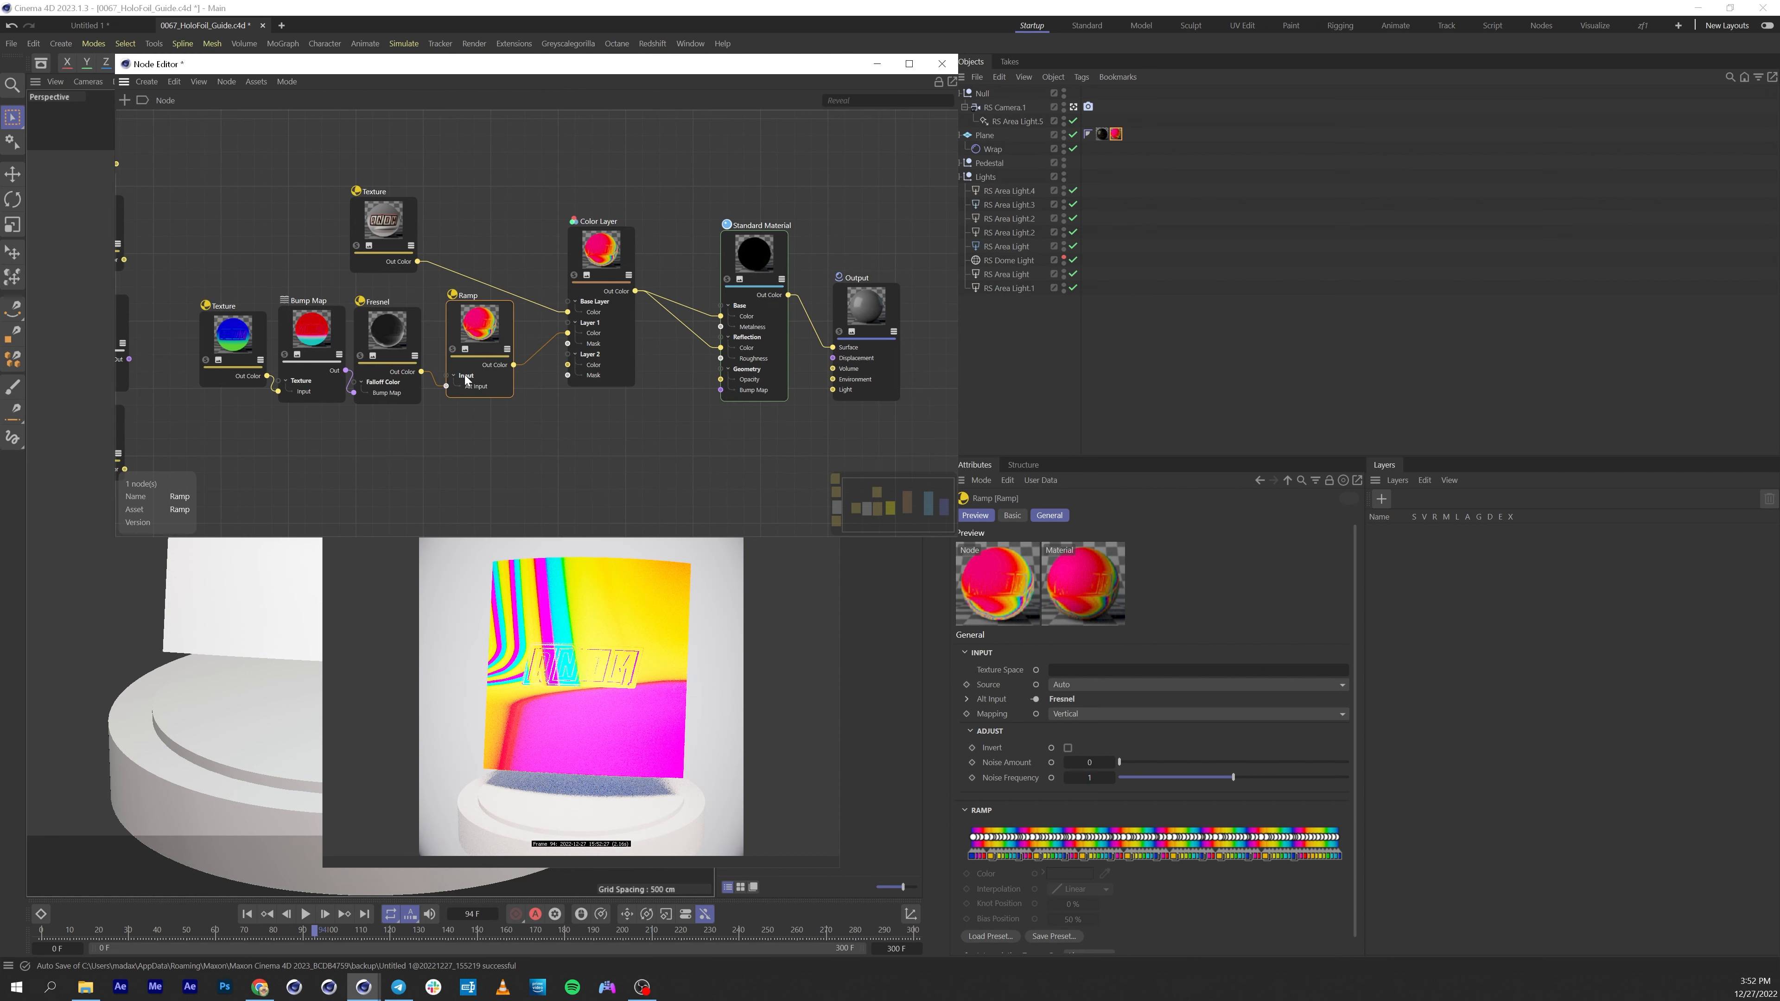
Reposition the RenderView window and move the timeline to frame 111 to preview the holofoil plane.
{"action": "left_click", "coordinate": [452, 349]}
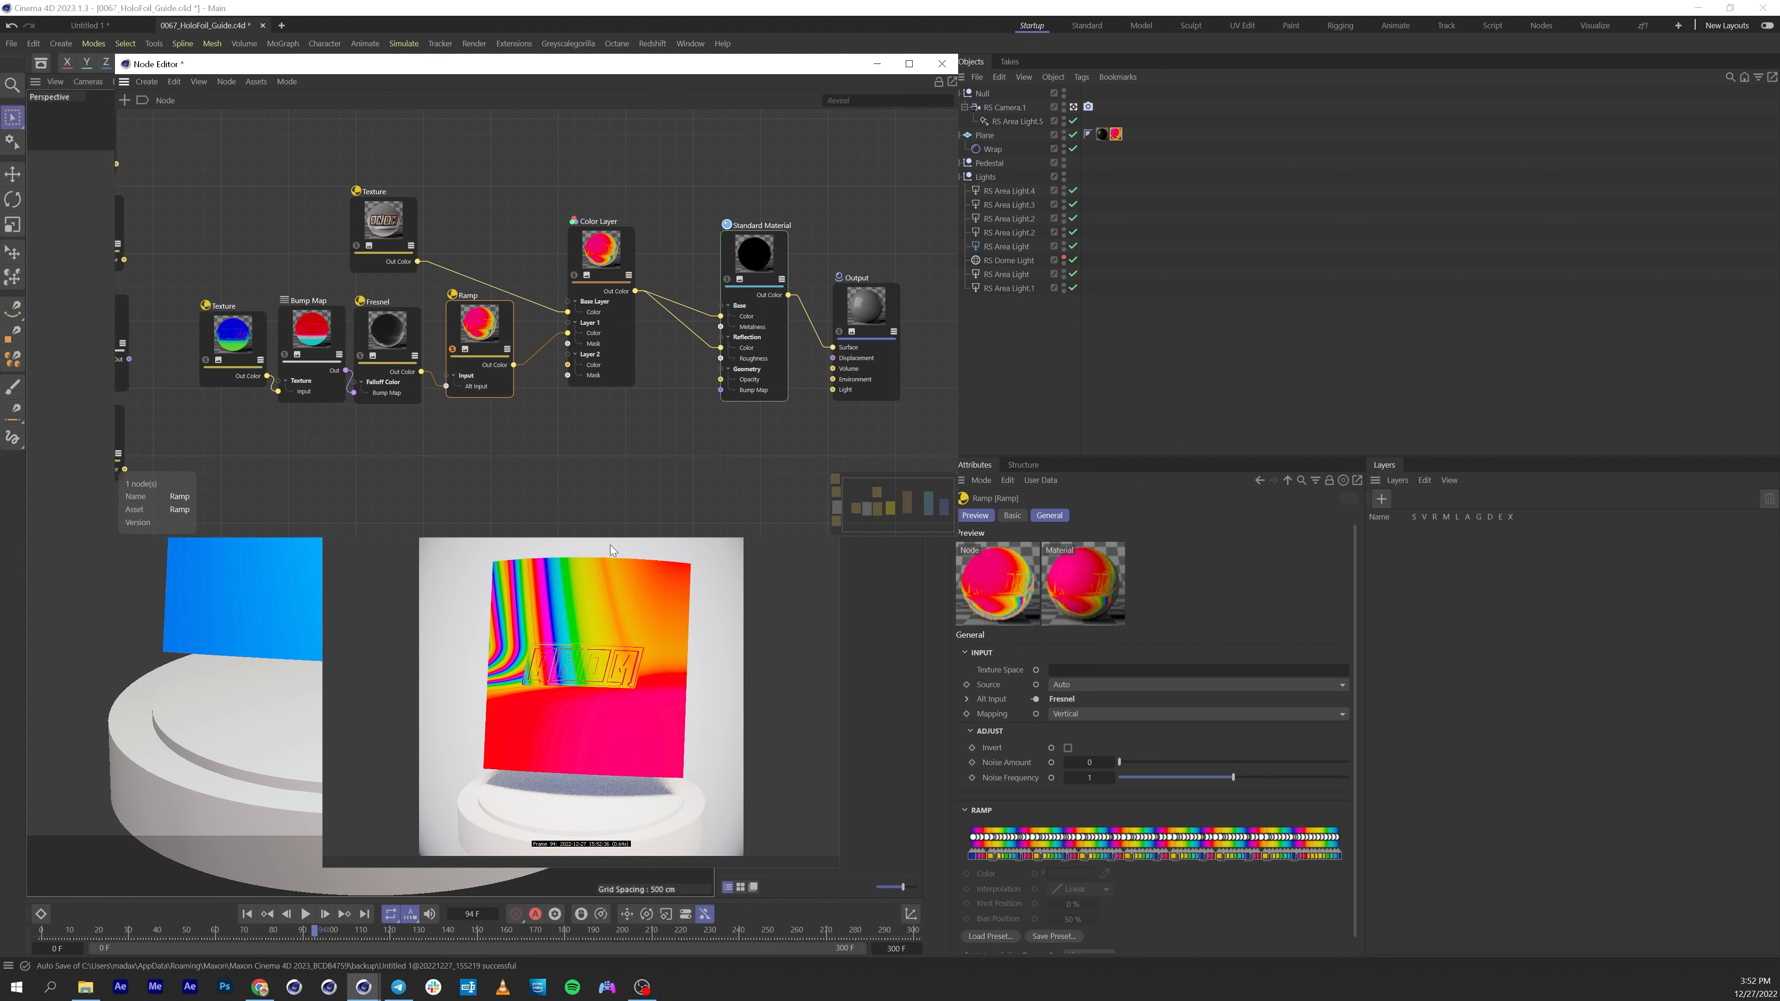
{"action": "left_click", "coordinate": [861, 582]}
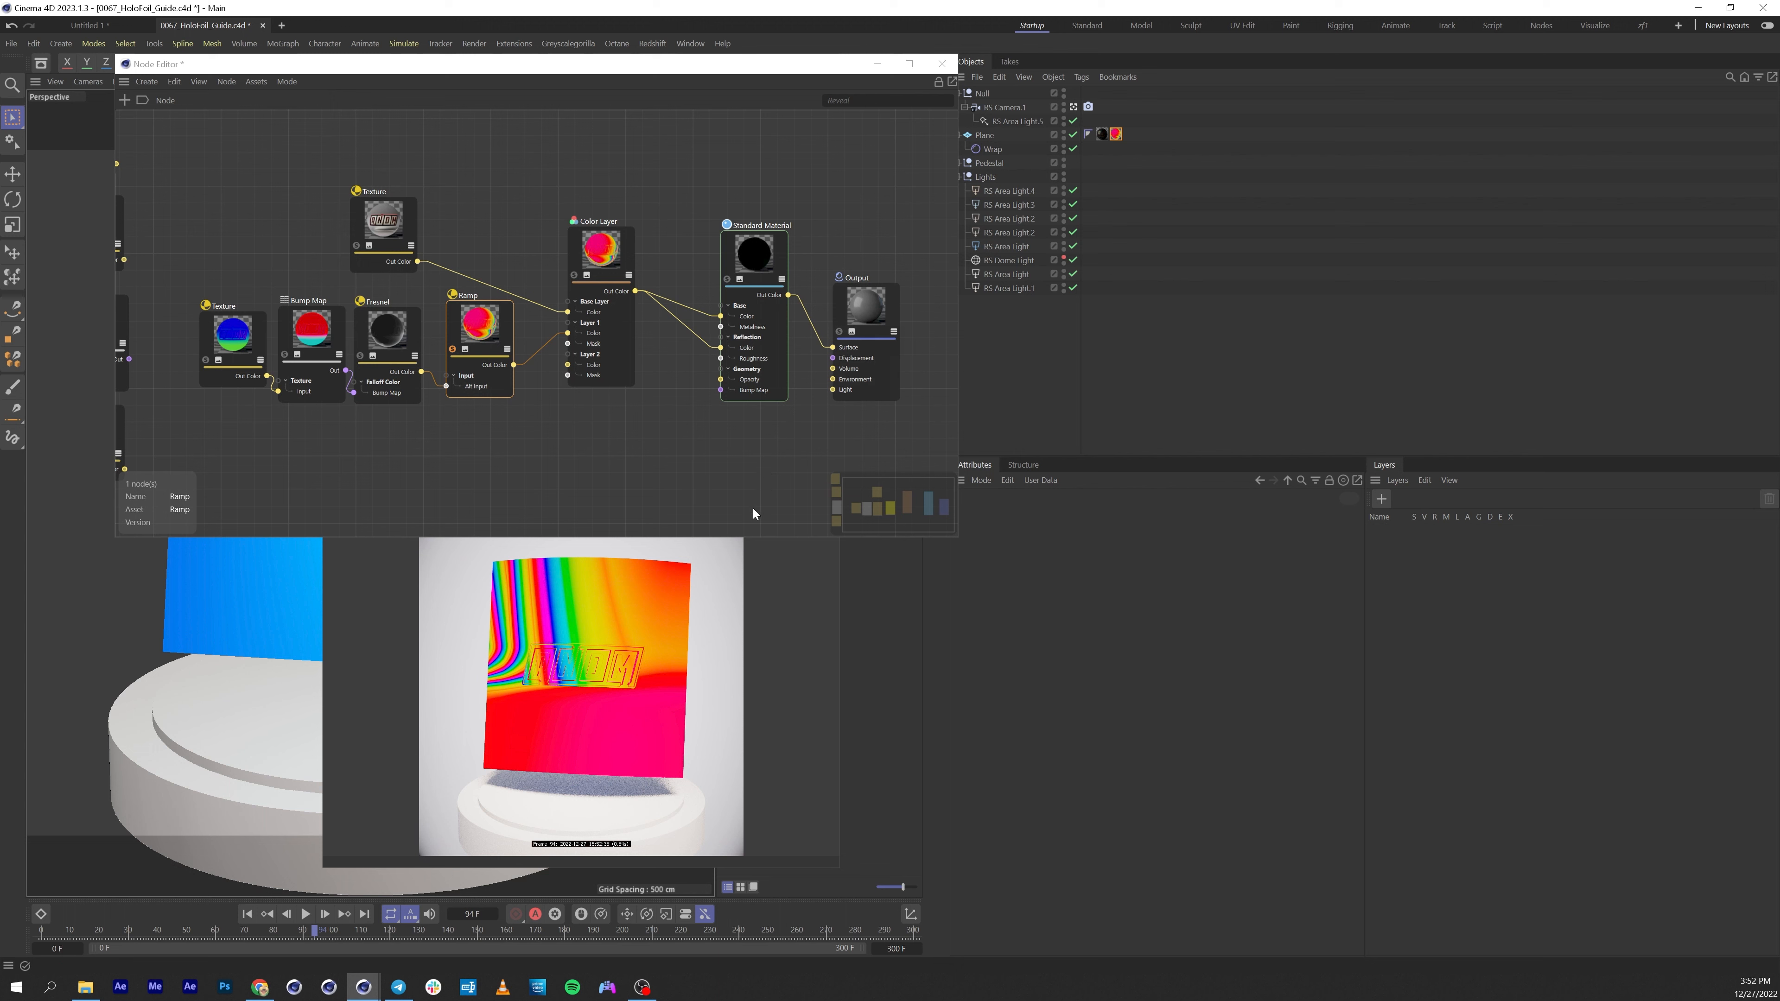
{"action": "left_click_drag", "start_coordinate": [755, 539], "coordinate": [761, 475]}
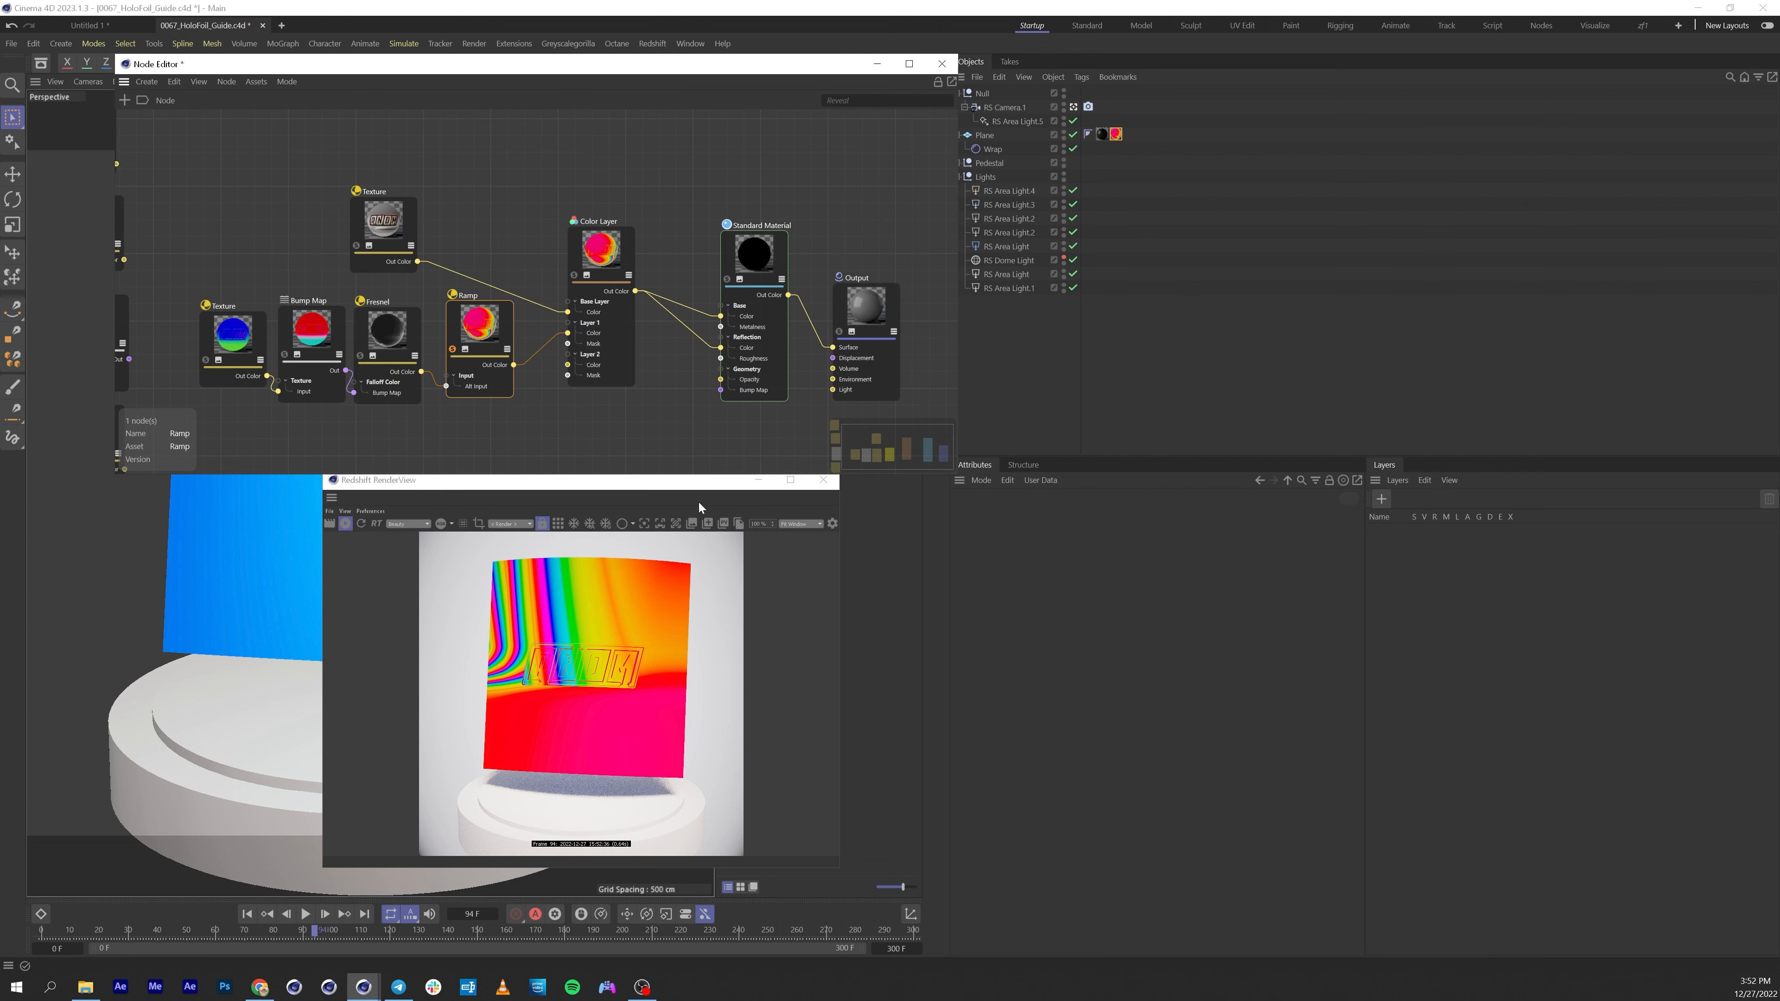
{"action": "left_click", "coordinate": [699, 491]}
{"action": "left_click_drag", "start_coordinate": [647, 488], "coordinate": [458, 497]}
{"action": "mouse_move", "coordinate": [342, 934]}
{"action": "left_mouse_down"}
{"action": "mouse_move", "coordinate": [401, 943]}
{"action": "mouse_move", "coordinate": [179, 939]}
{"action": "mouse_move", "coordinate": [322, 967]}
{"action": "mouse_move", "coordinate": [364, 953]}
{"action": "left_mouse_up"}
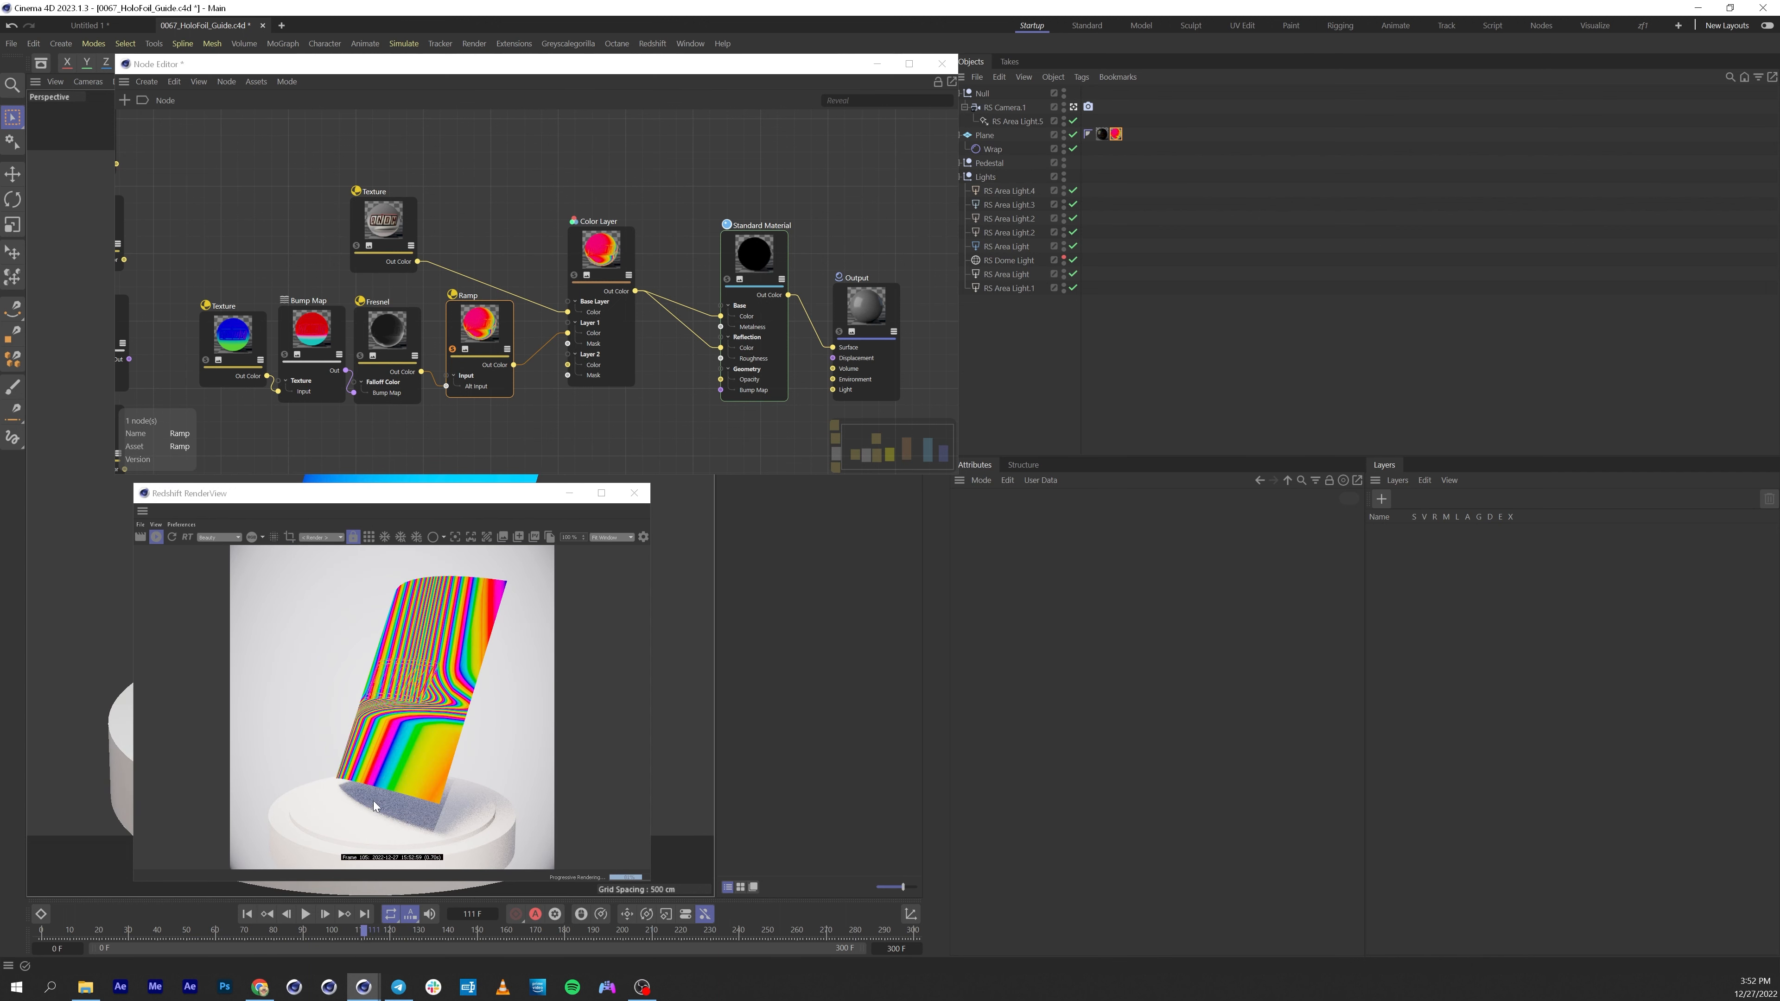
Set the Fresnel node's index of refraction to about 1.015 and extinction coefficient to about 1.528.
{"action": "left_click", "coordinate": [397, 346]}
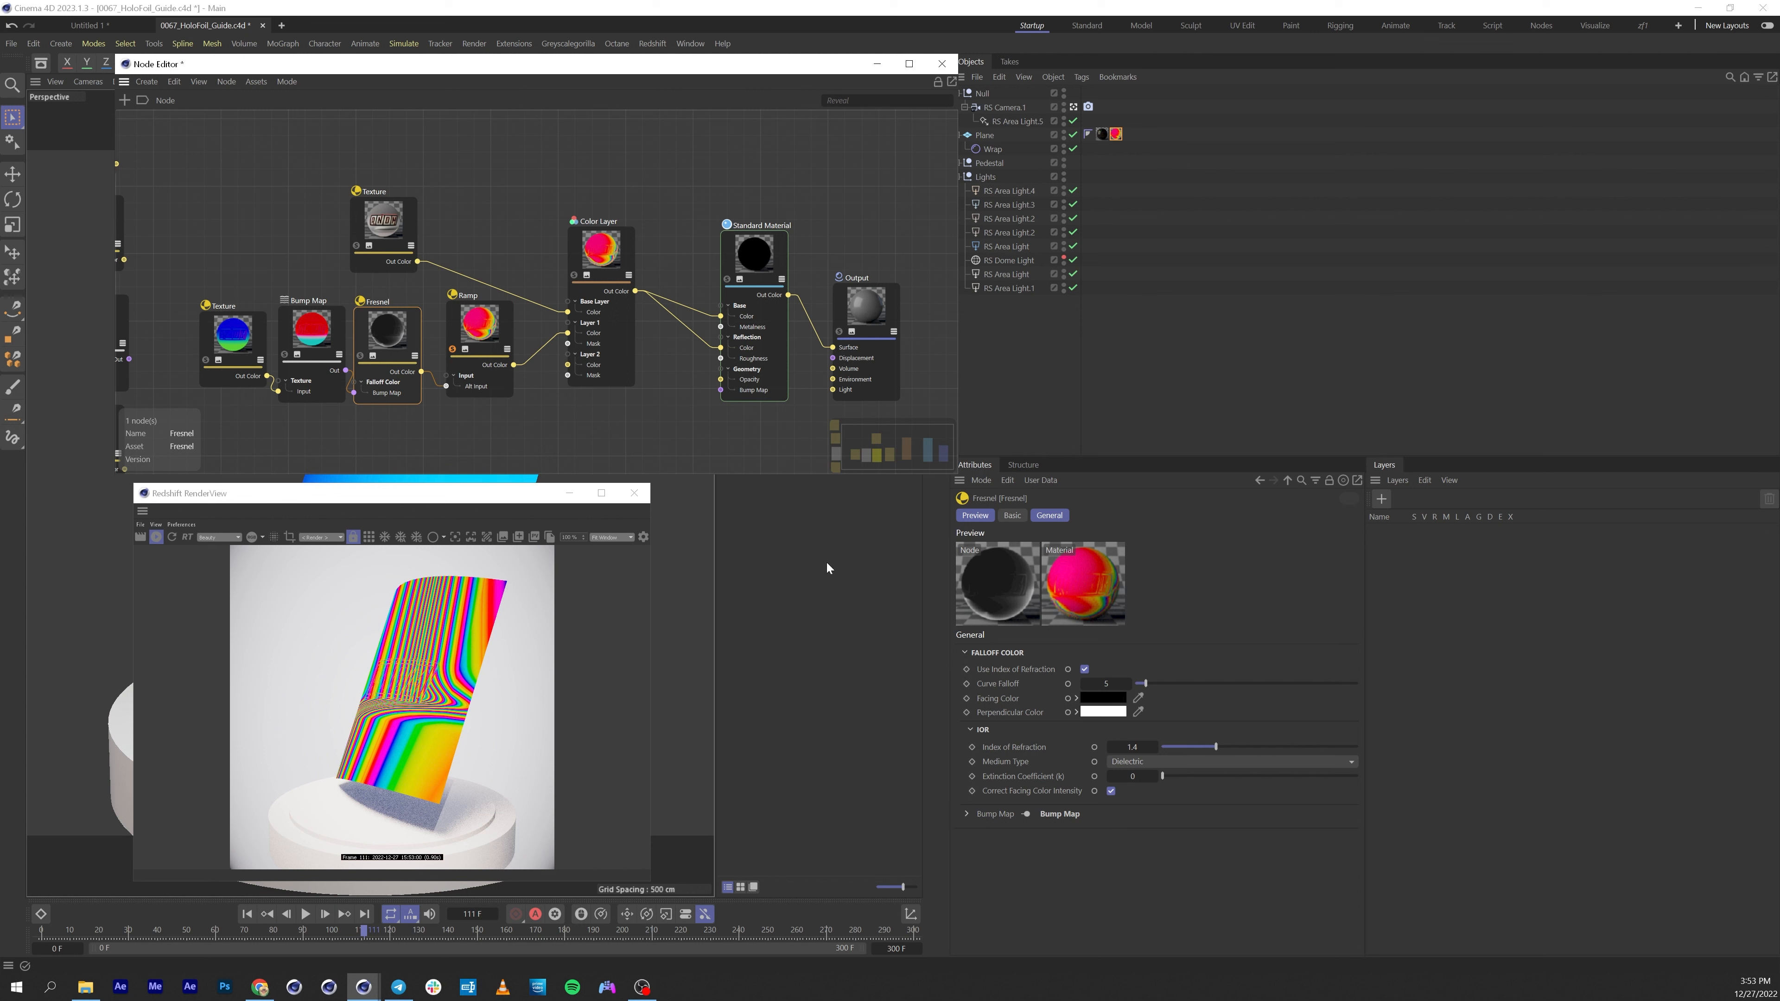
{"action": "left_click", "coordinate": [1166, 775]}
{"action": "left_click_drag", "start_coordinate": [1168, 776], "coordinate": [1176, 781]}
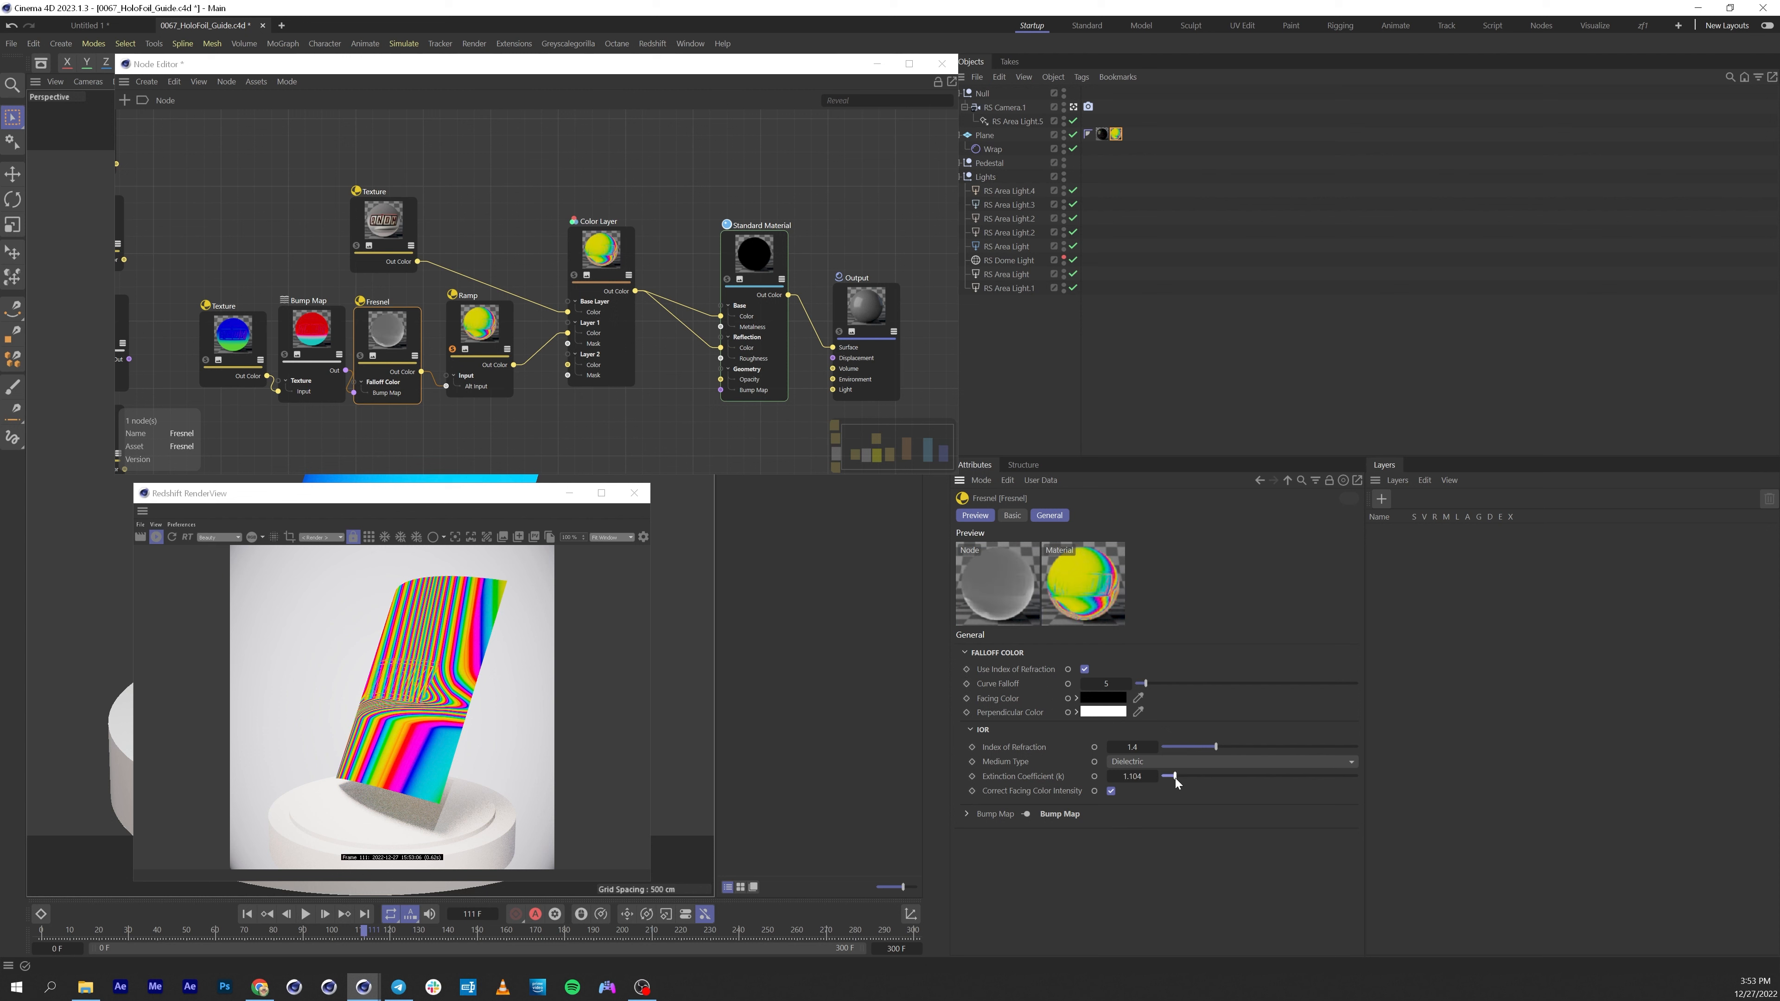
{"action": "left_click", "coordinate": [1206, 747]}
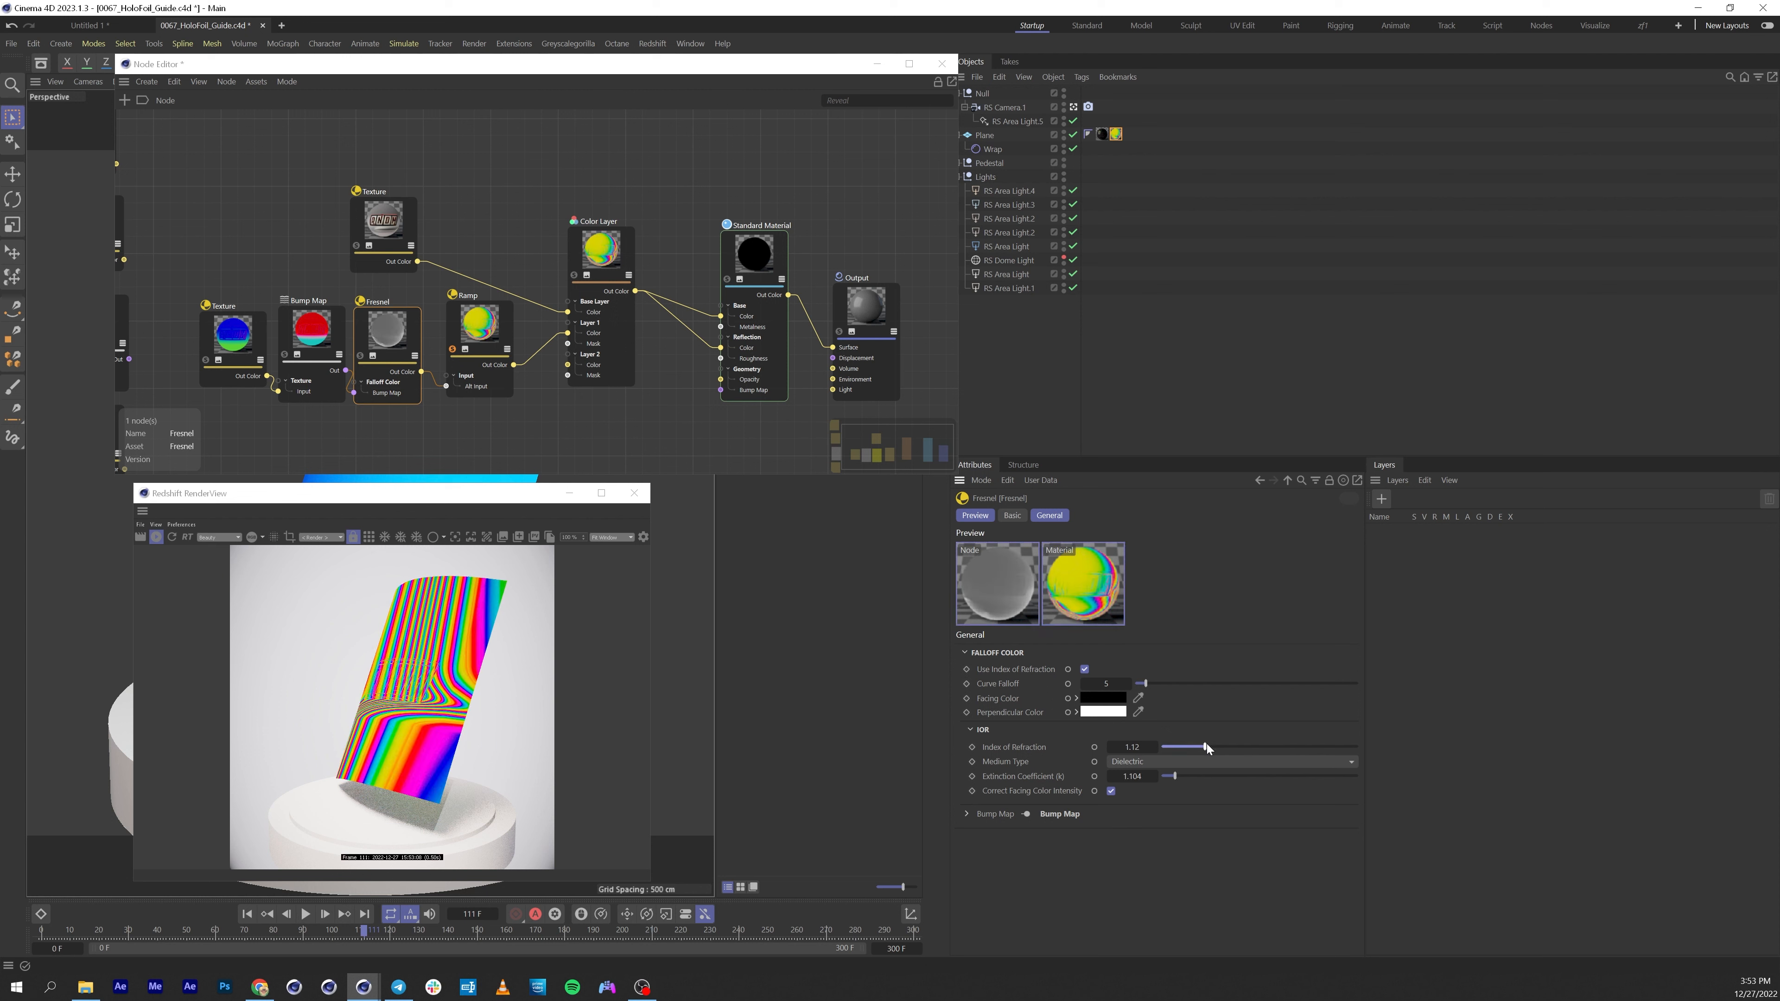
{"action": "left_click_drag", "start_coordinate": [1205, 744], "coordinate": [1198, 747]}
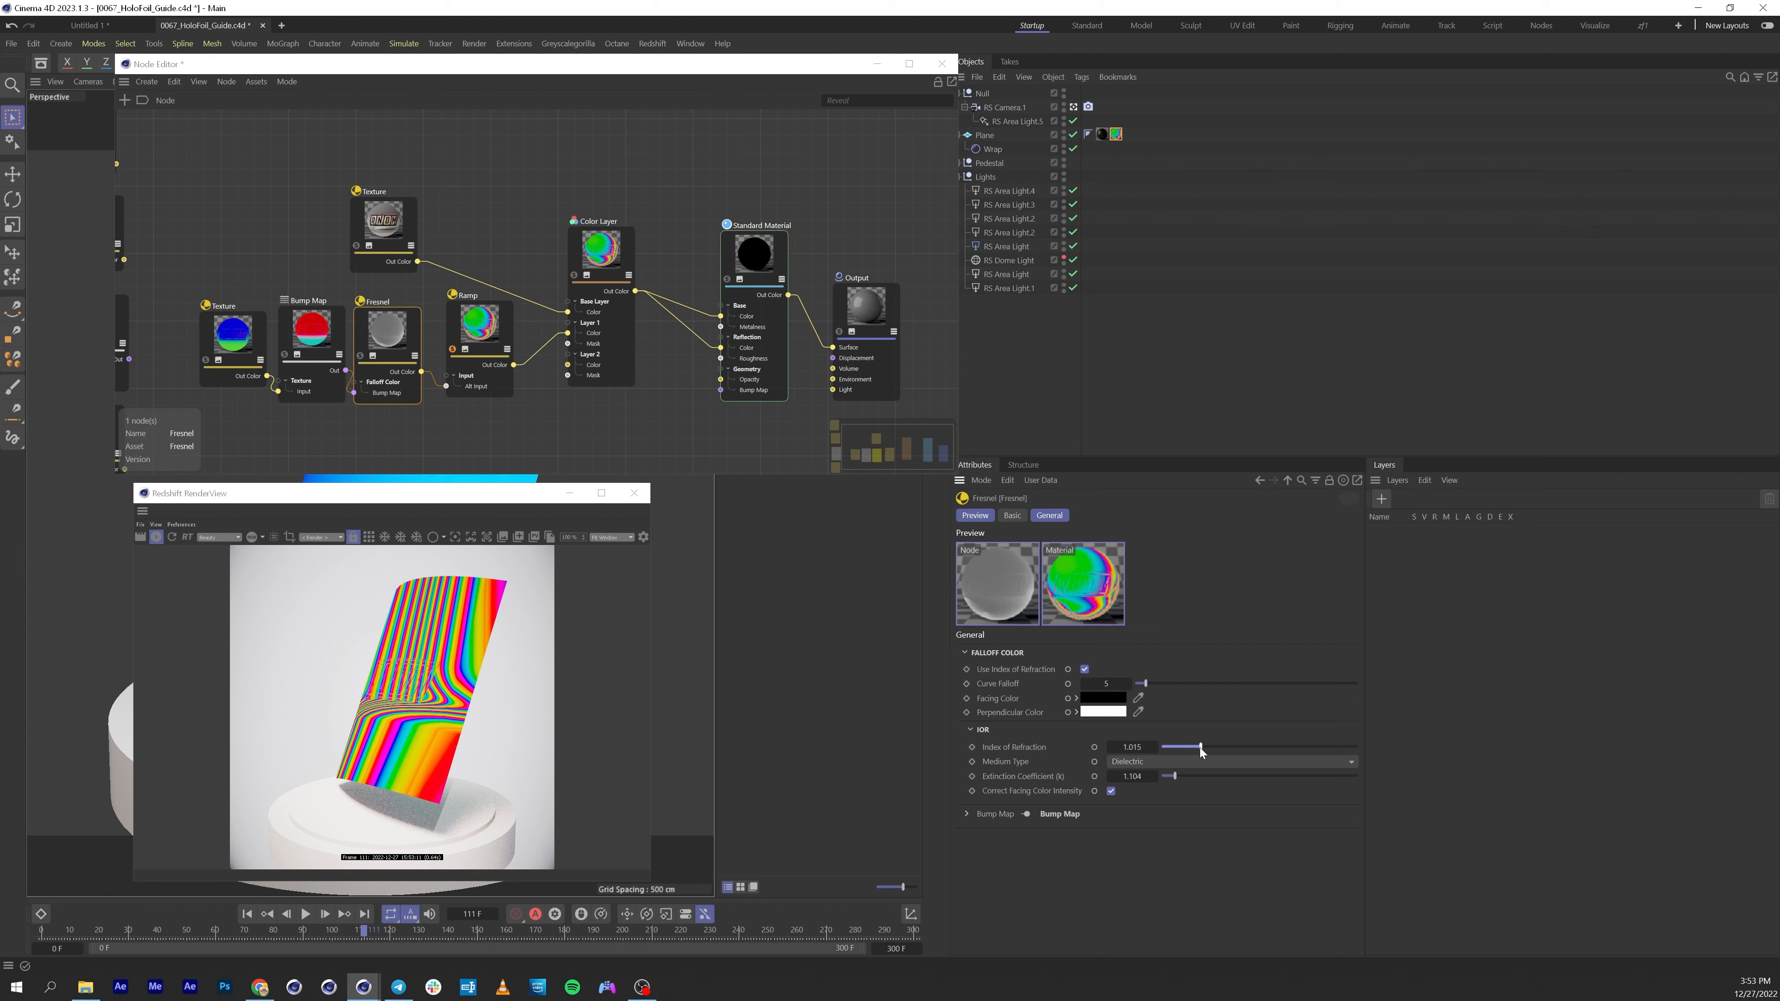
{"action": "left_click", "coordinate": [1171, 776]}
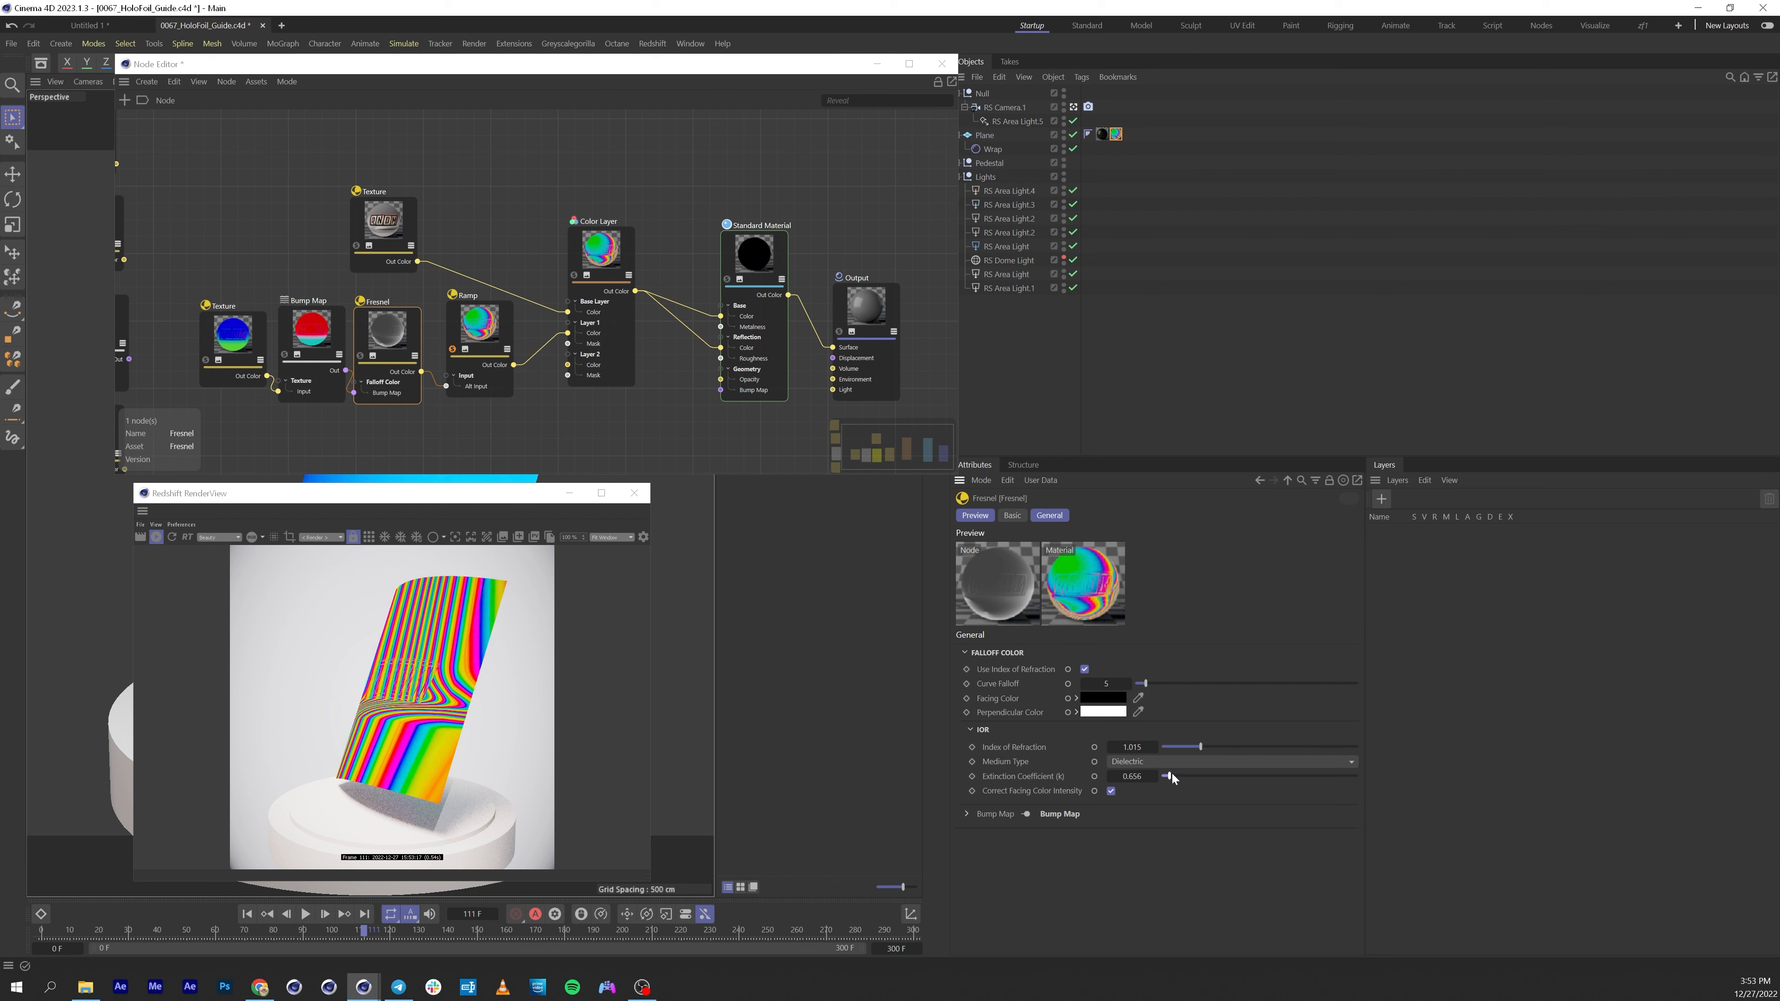
{"action": "left_click_drag", "start_coordinate": [1176, 776], "coordinate": [1178, 776]}
Try lowering the Bump Map node's height scale to about 0.024.
{"action": "left_click", "coordinate": [506, 355]}
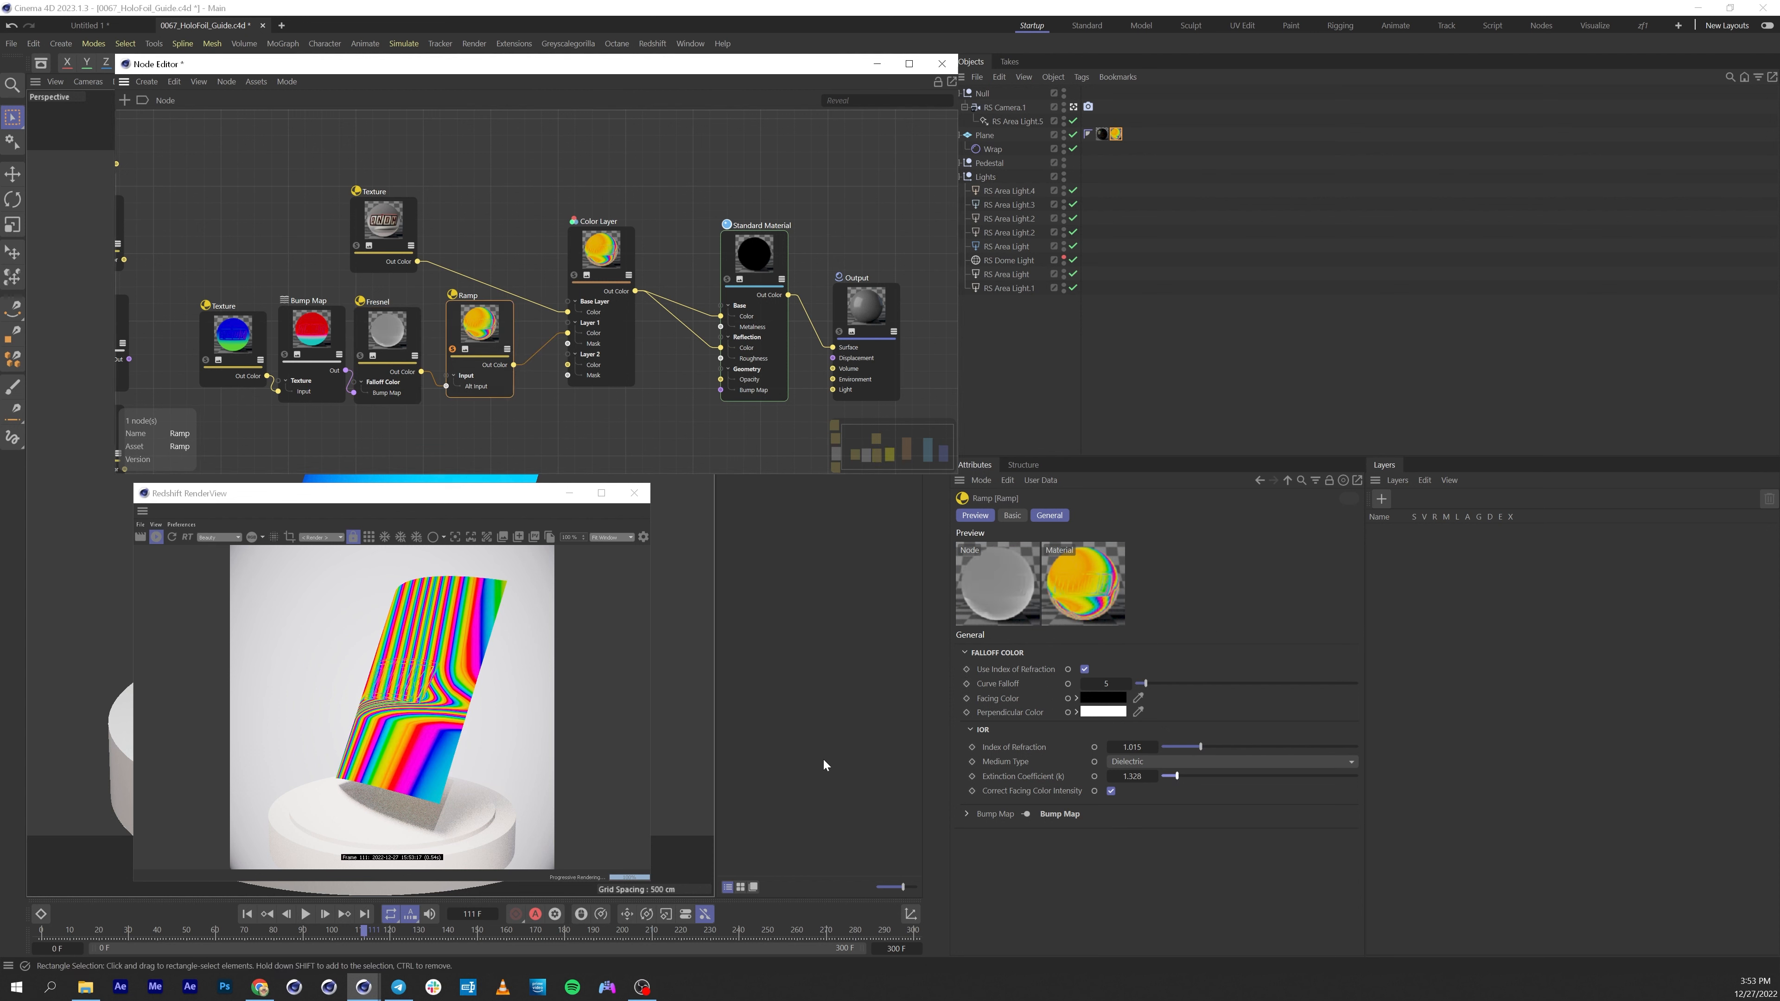
{"action": "left_click", "coordinate": [392, 343]}
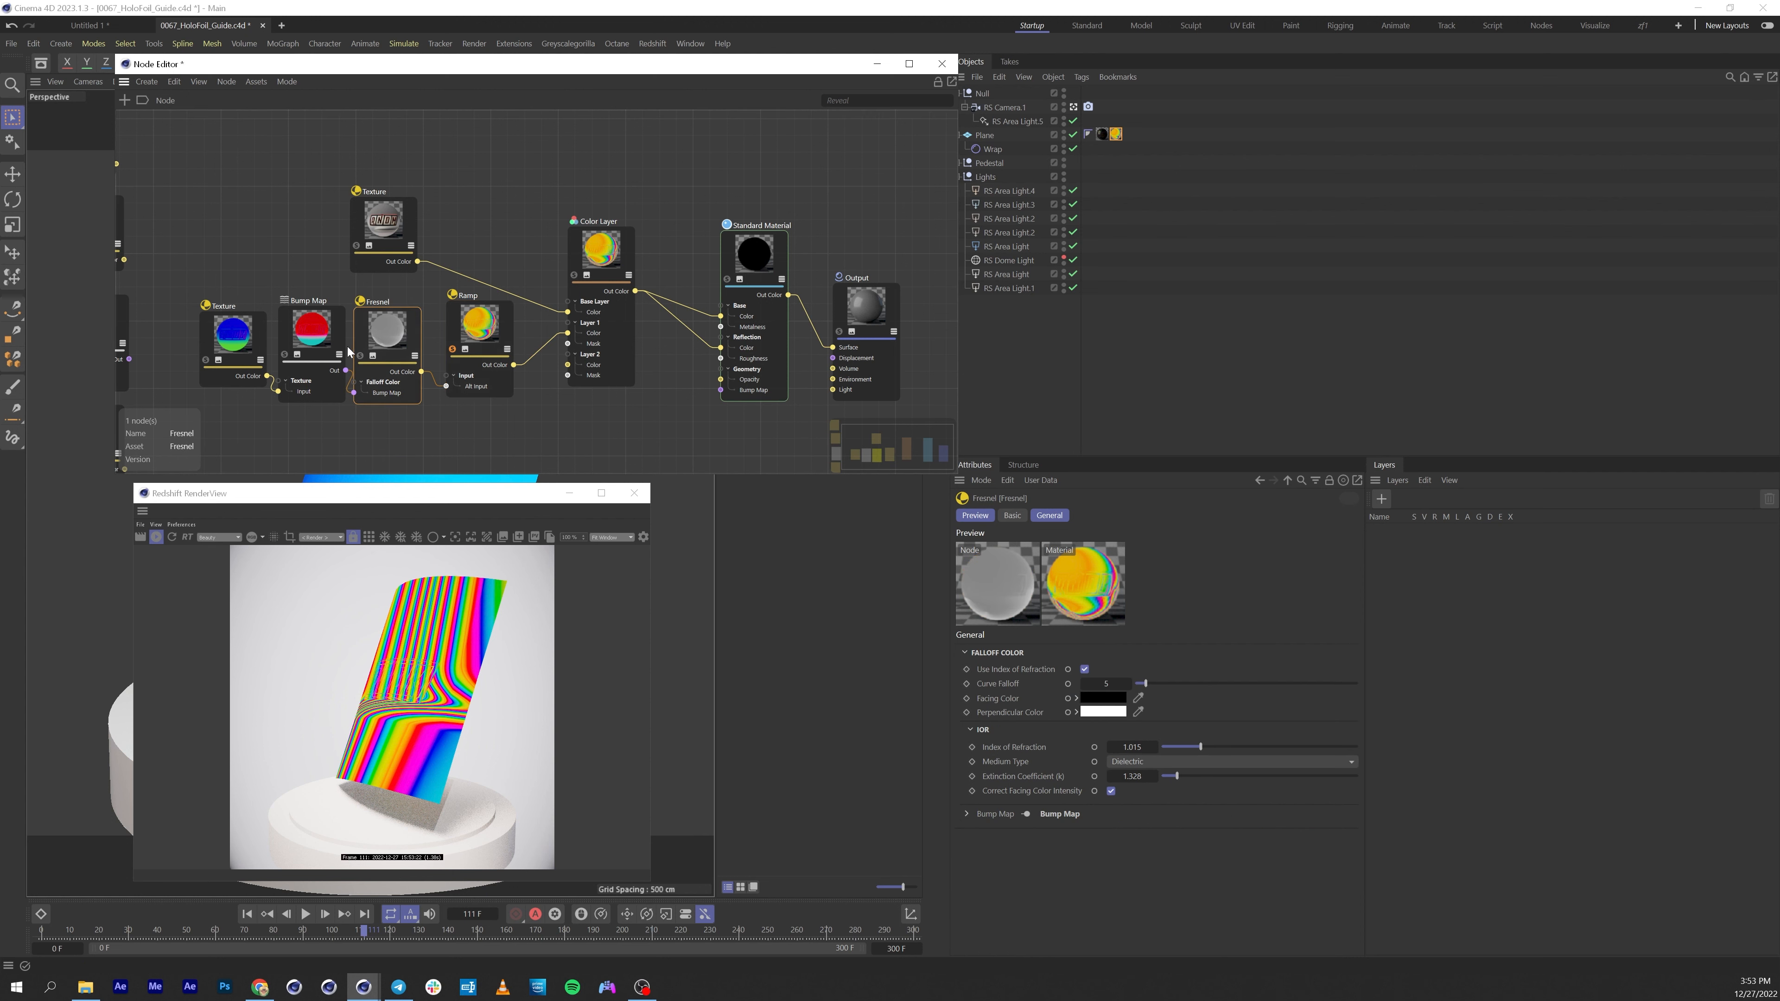
{"action": "left_click", "coordinate": [333, 352]}
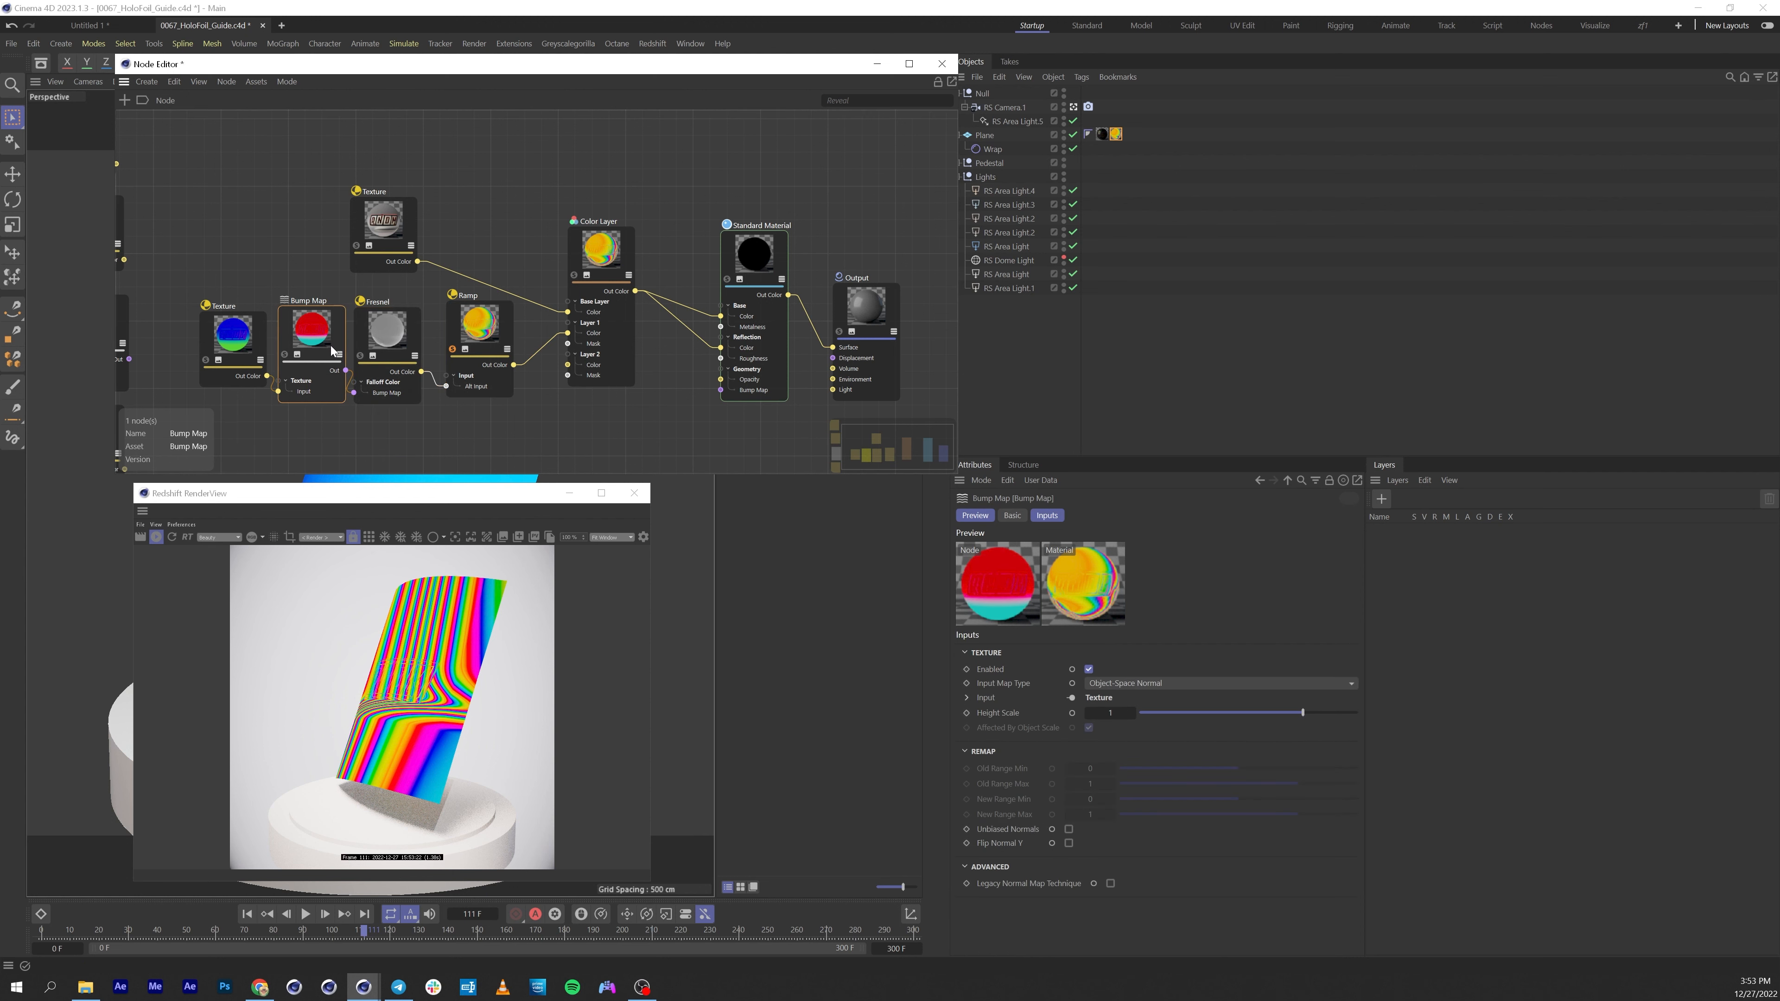
{"action": "left_click", "coordinate": [1274, 711]}
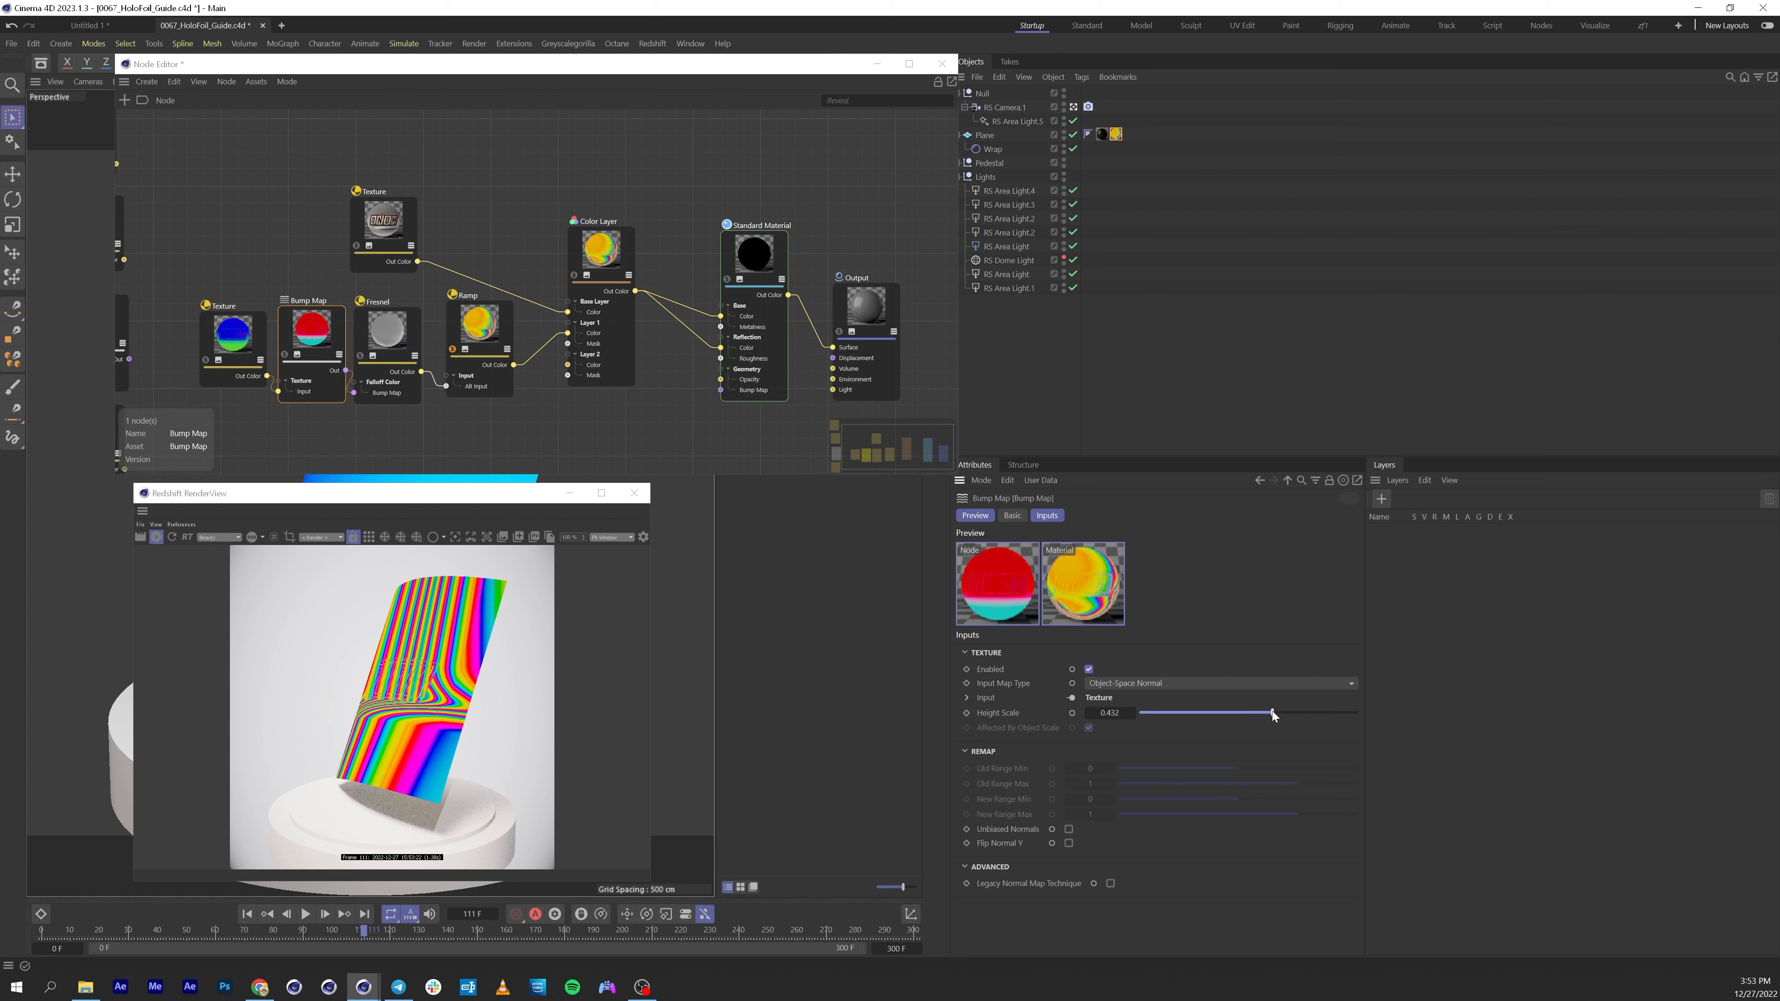
{"action": "left_click", "coordinate": [1243, 712]}
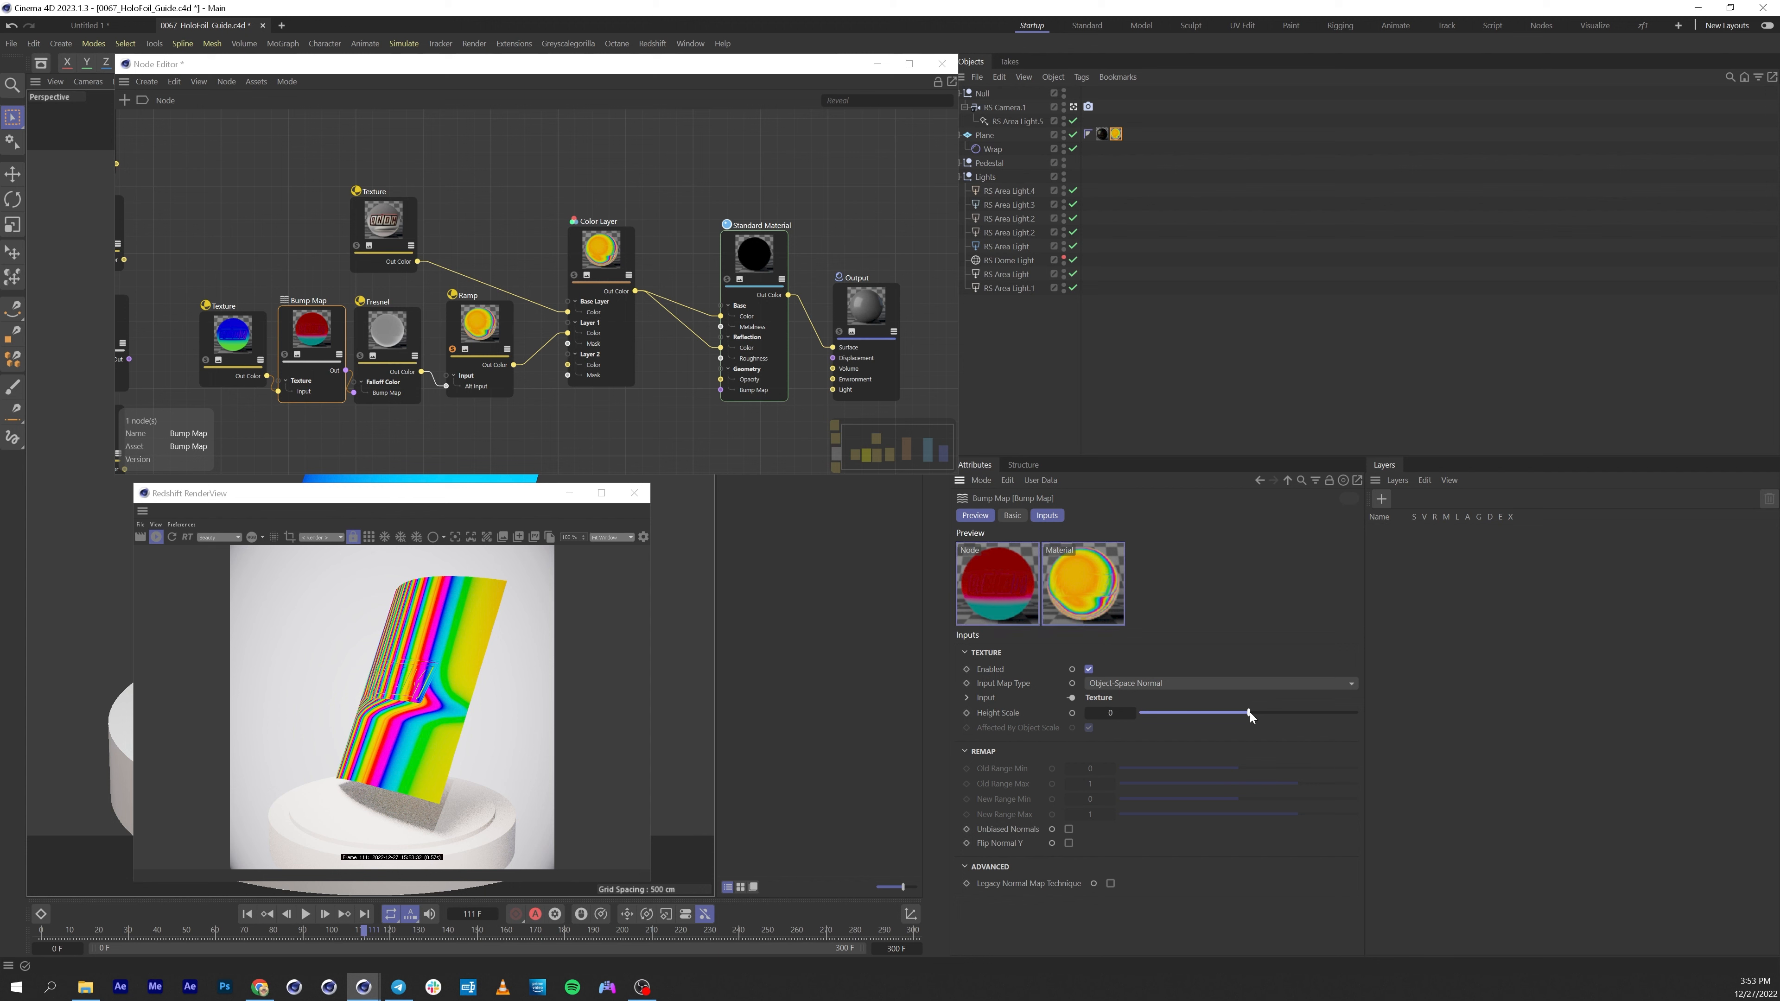
{"action": "left_click_drag", "start_coordinate": [1249, 713], "coordinate": [1251, 713]}
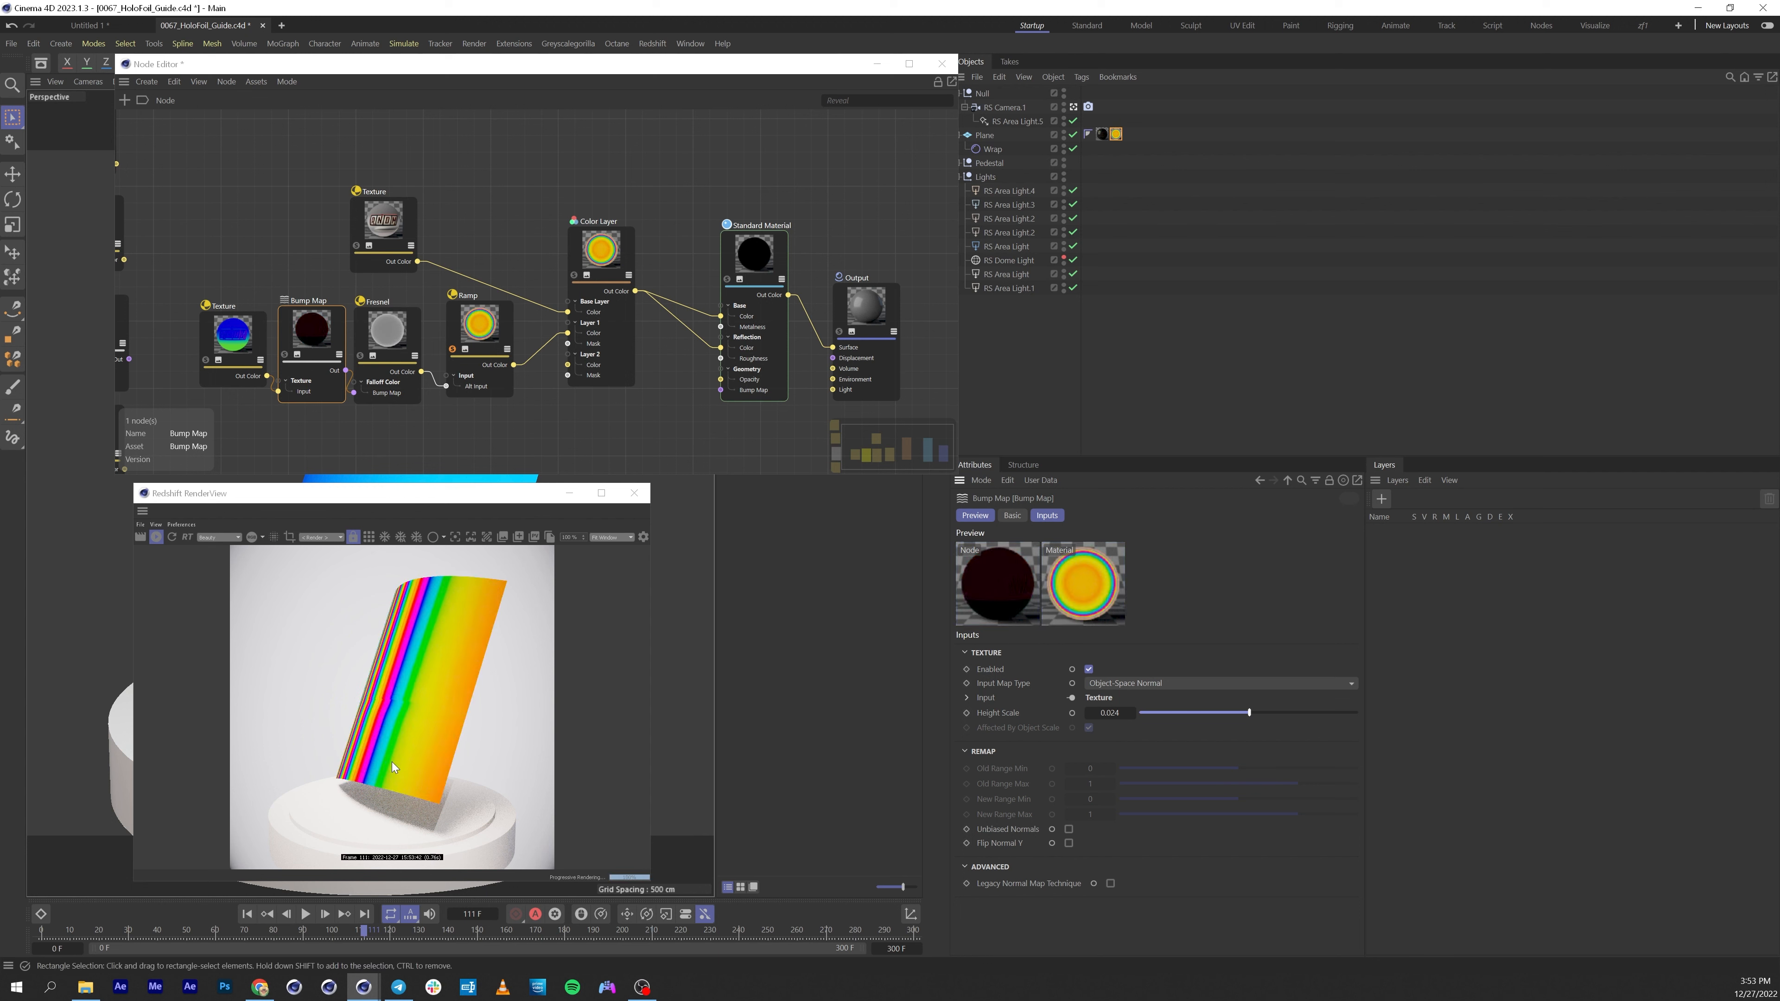
Move the timeline to frame 71 and set the Bump Map node's height scale to 100.
{"action": "left_click", "coordinate": [385, 932]}
{"action": "left_click", "coordinate": [355, 932]}
{"action": "left_click_drag", "start_coordinate": [355, 933], "coordinate": [258, 939]}
{"action": "left_click_drag", "start_coordinate": [1264, 713], "coordinate": [1420, 691]}
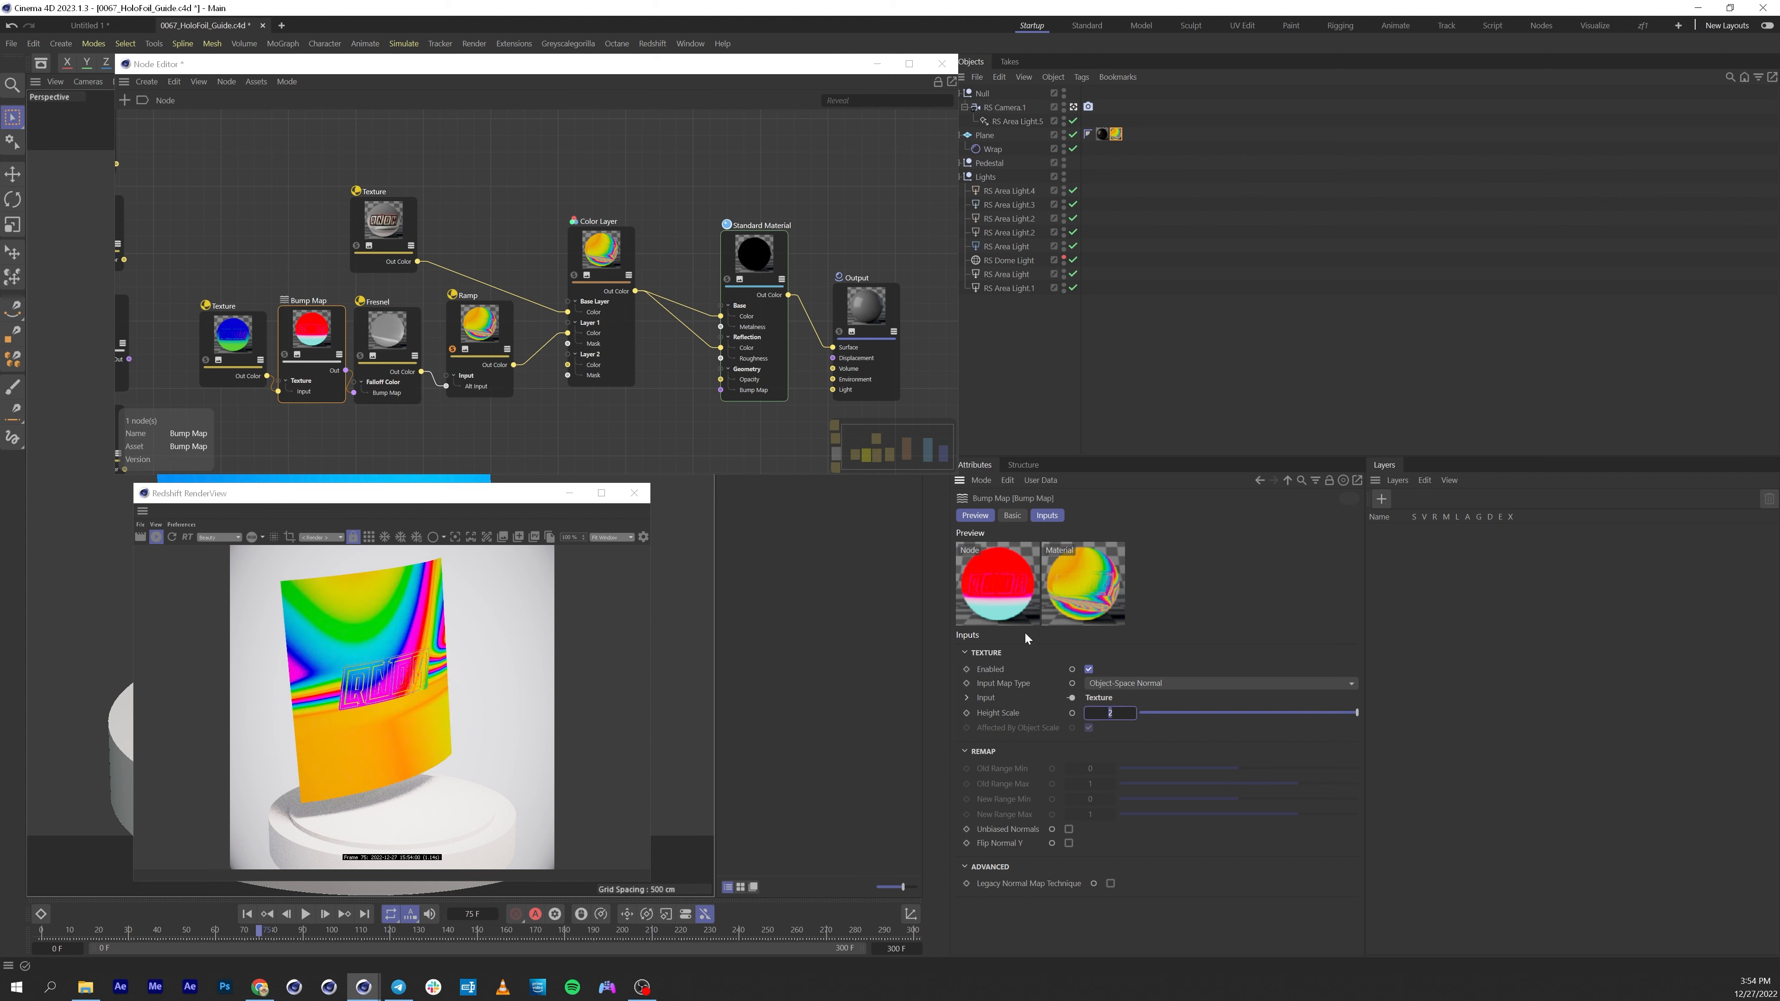
{"action": "type", "text": "0"}
{"action": "key", "text": "Return"}
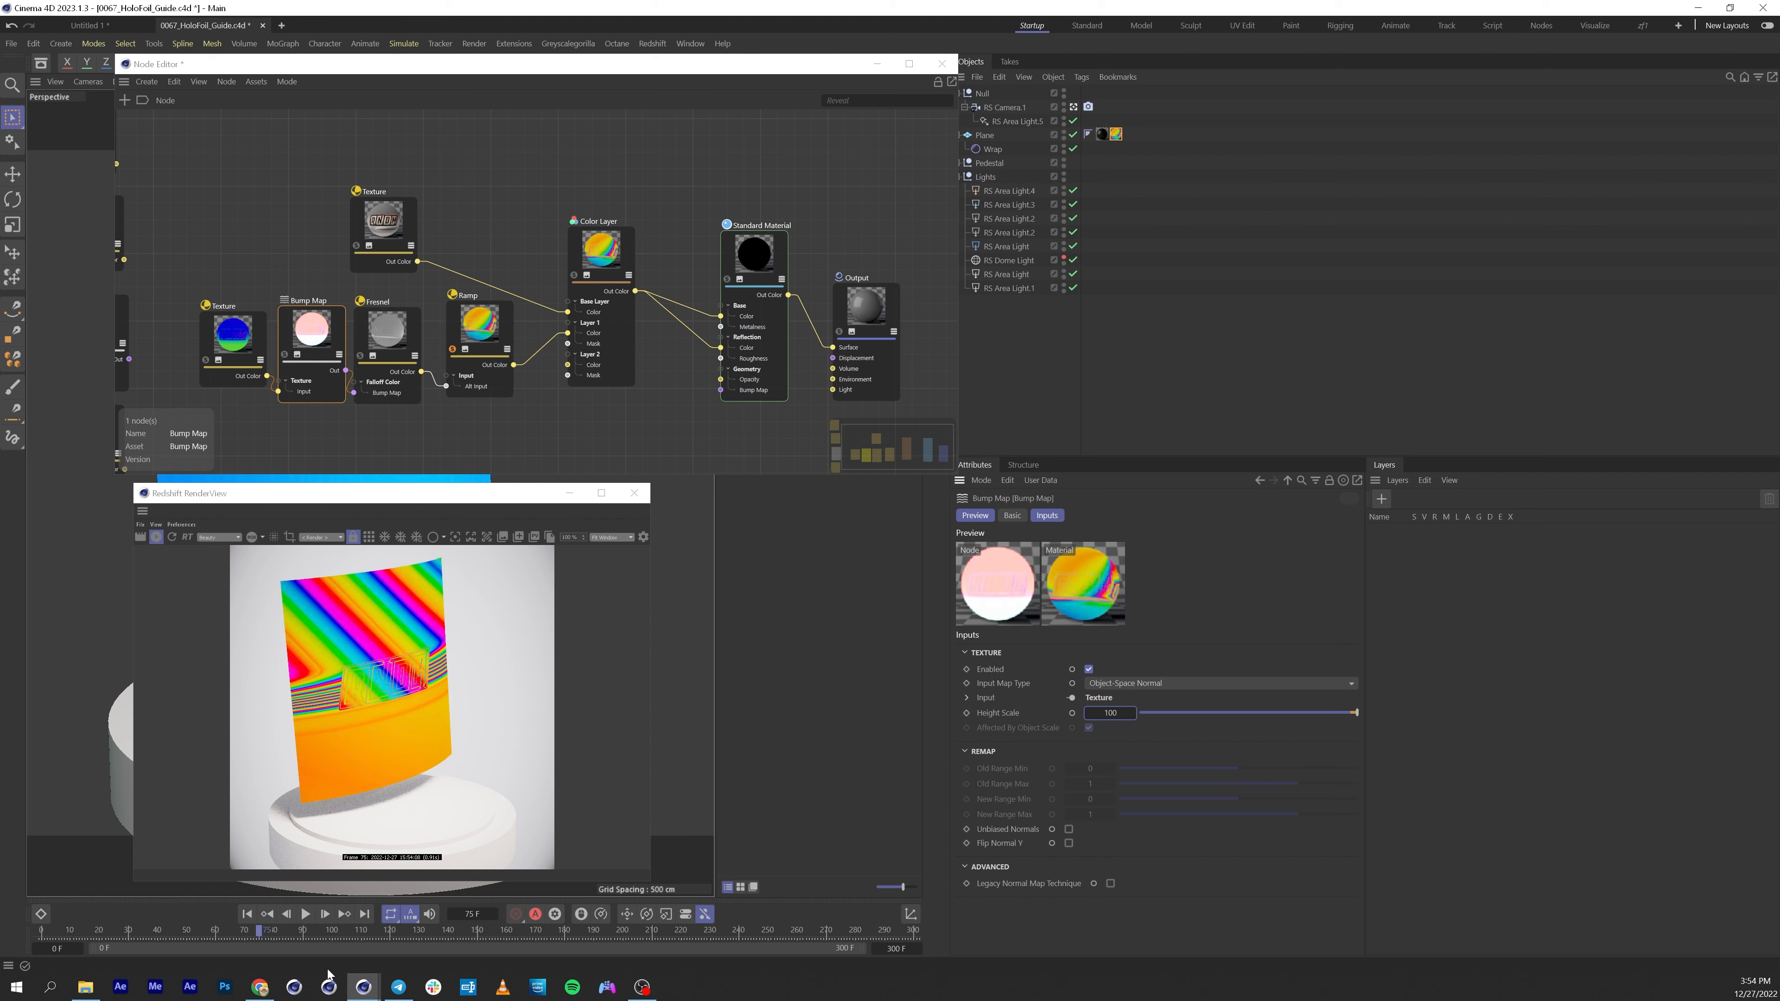
Move the timeline to frame 91 and replace the Texture node's image with Logo_Textures_1_uvs_2.png from the tex folder.
{"action": "left_click", "coordinate": [242, 929]}
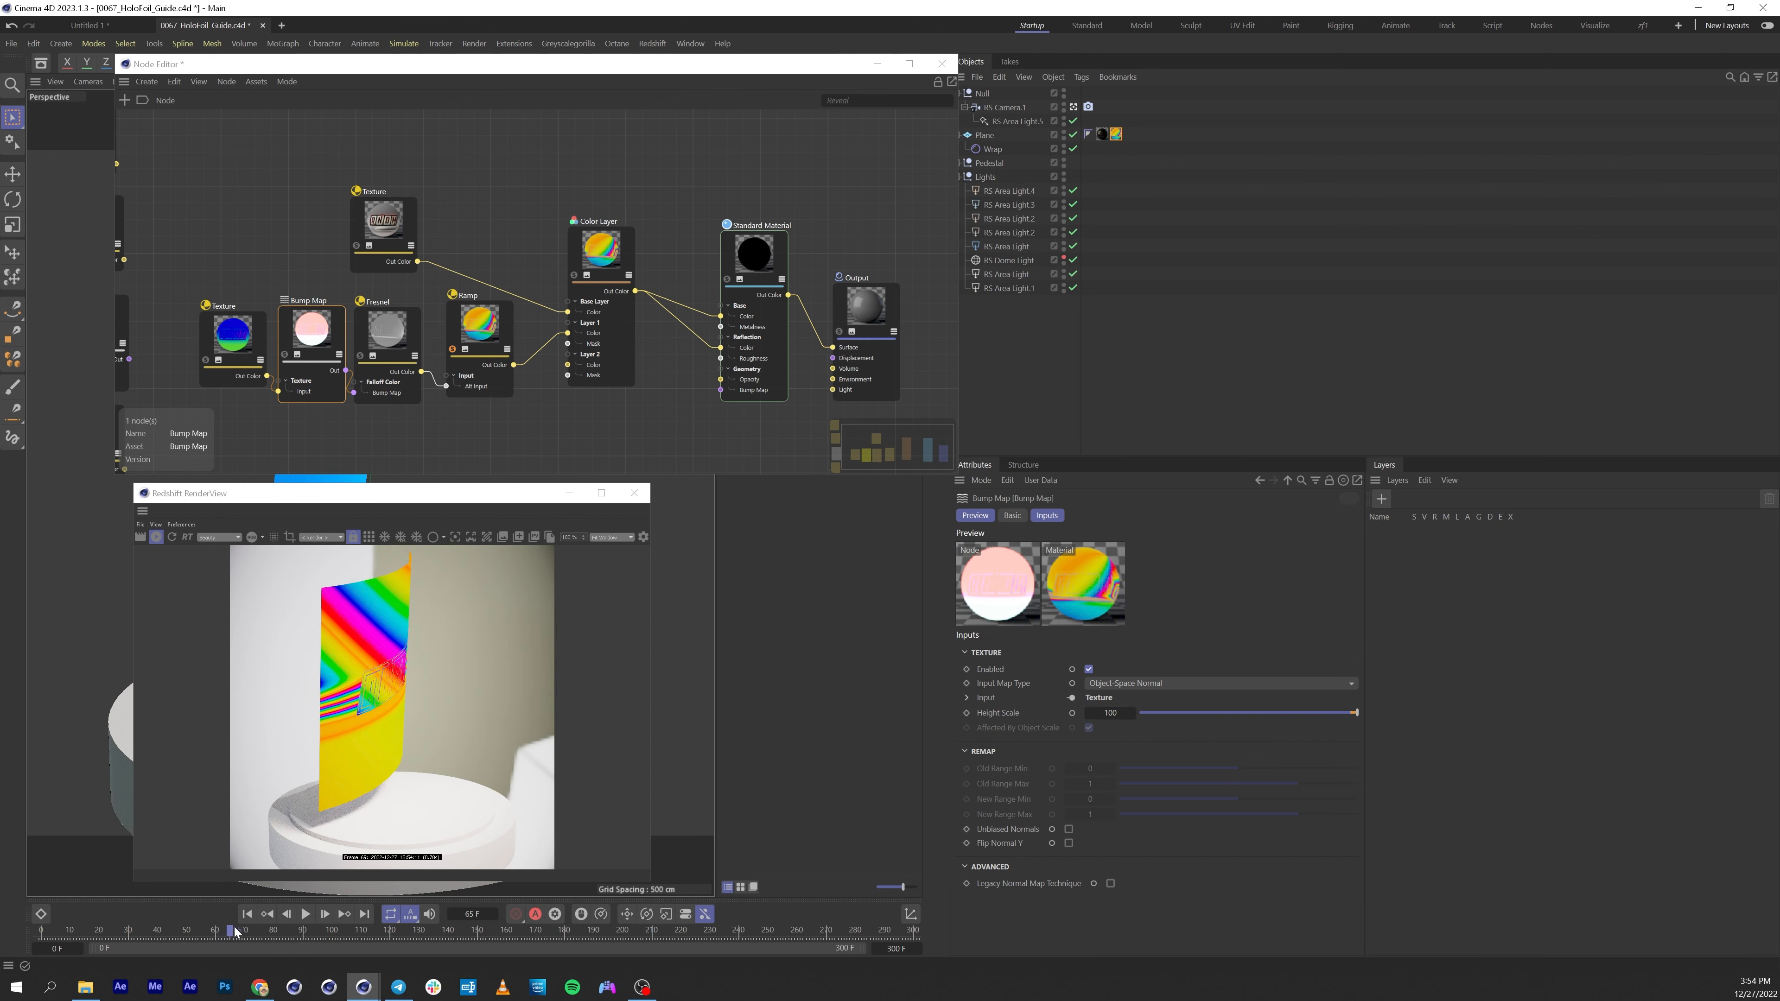
{"action": "left_click_drag", "start_coordinate": [247, 927], "coordinate": [314, 912]}
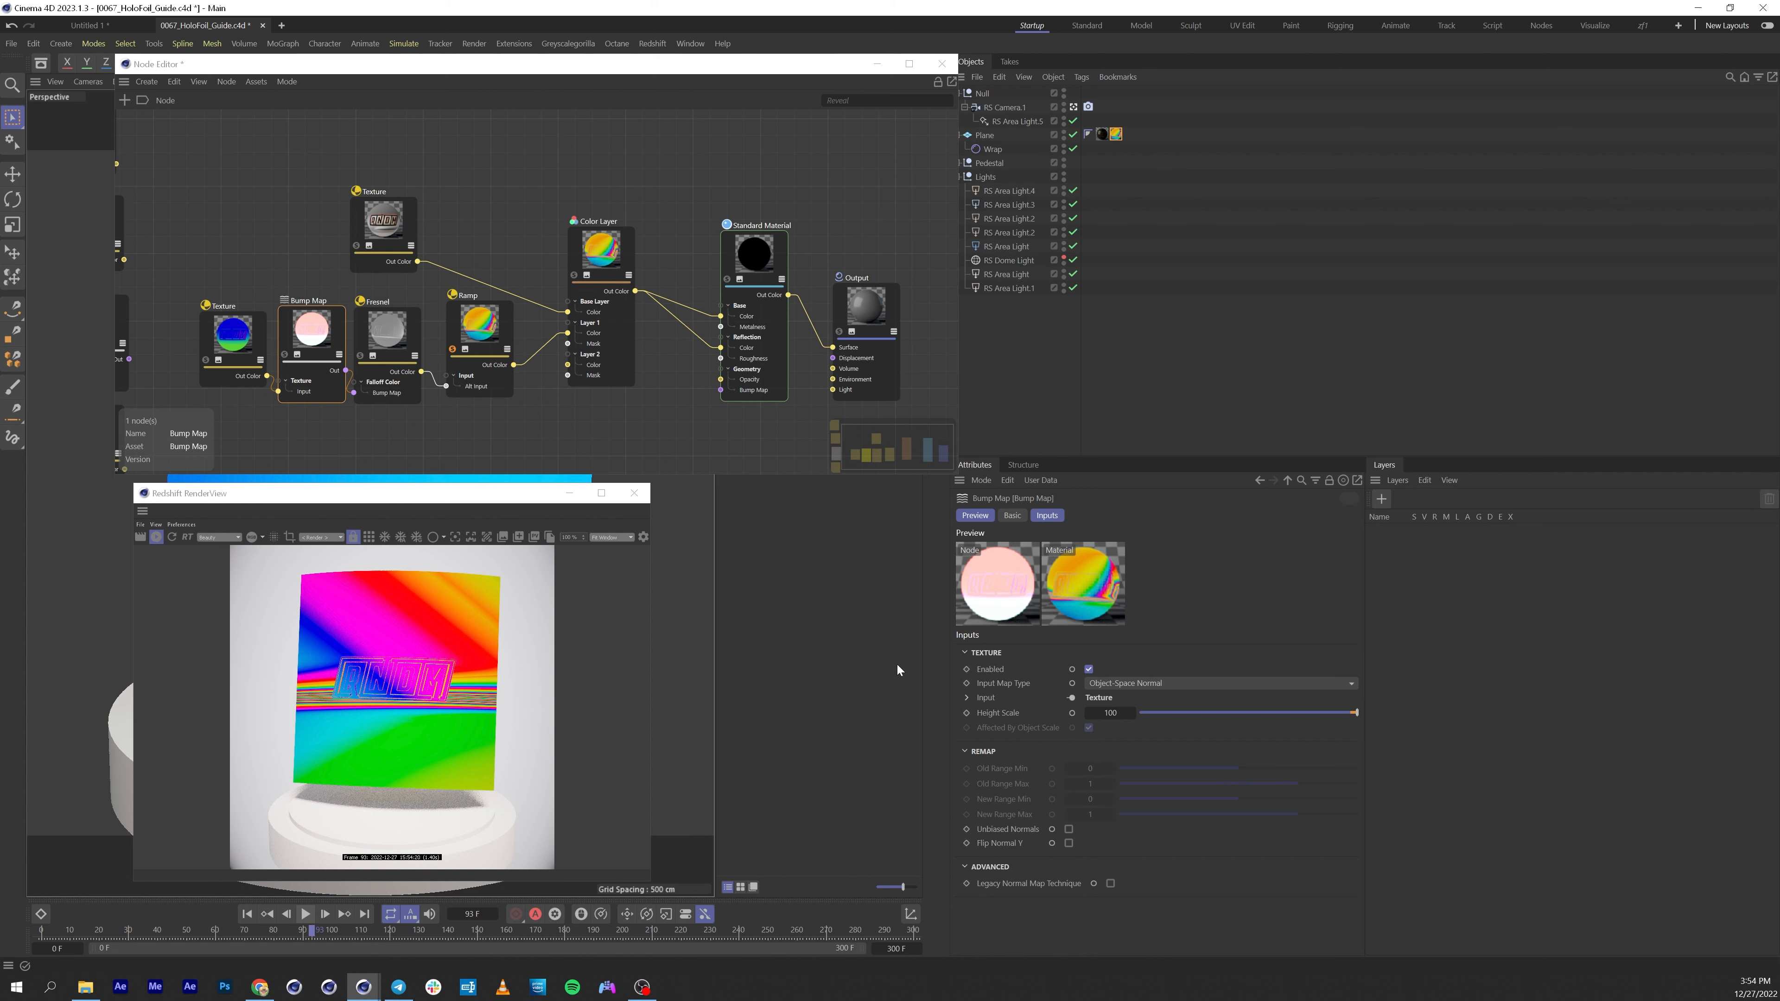
{"action": "left_click", "coordinate": [233, 342]}
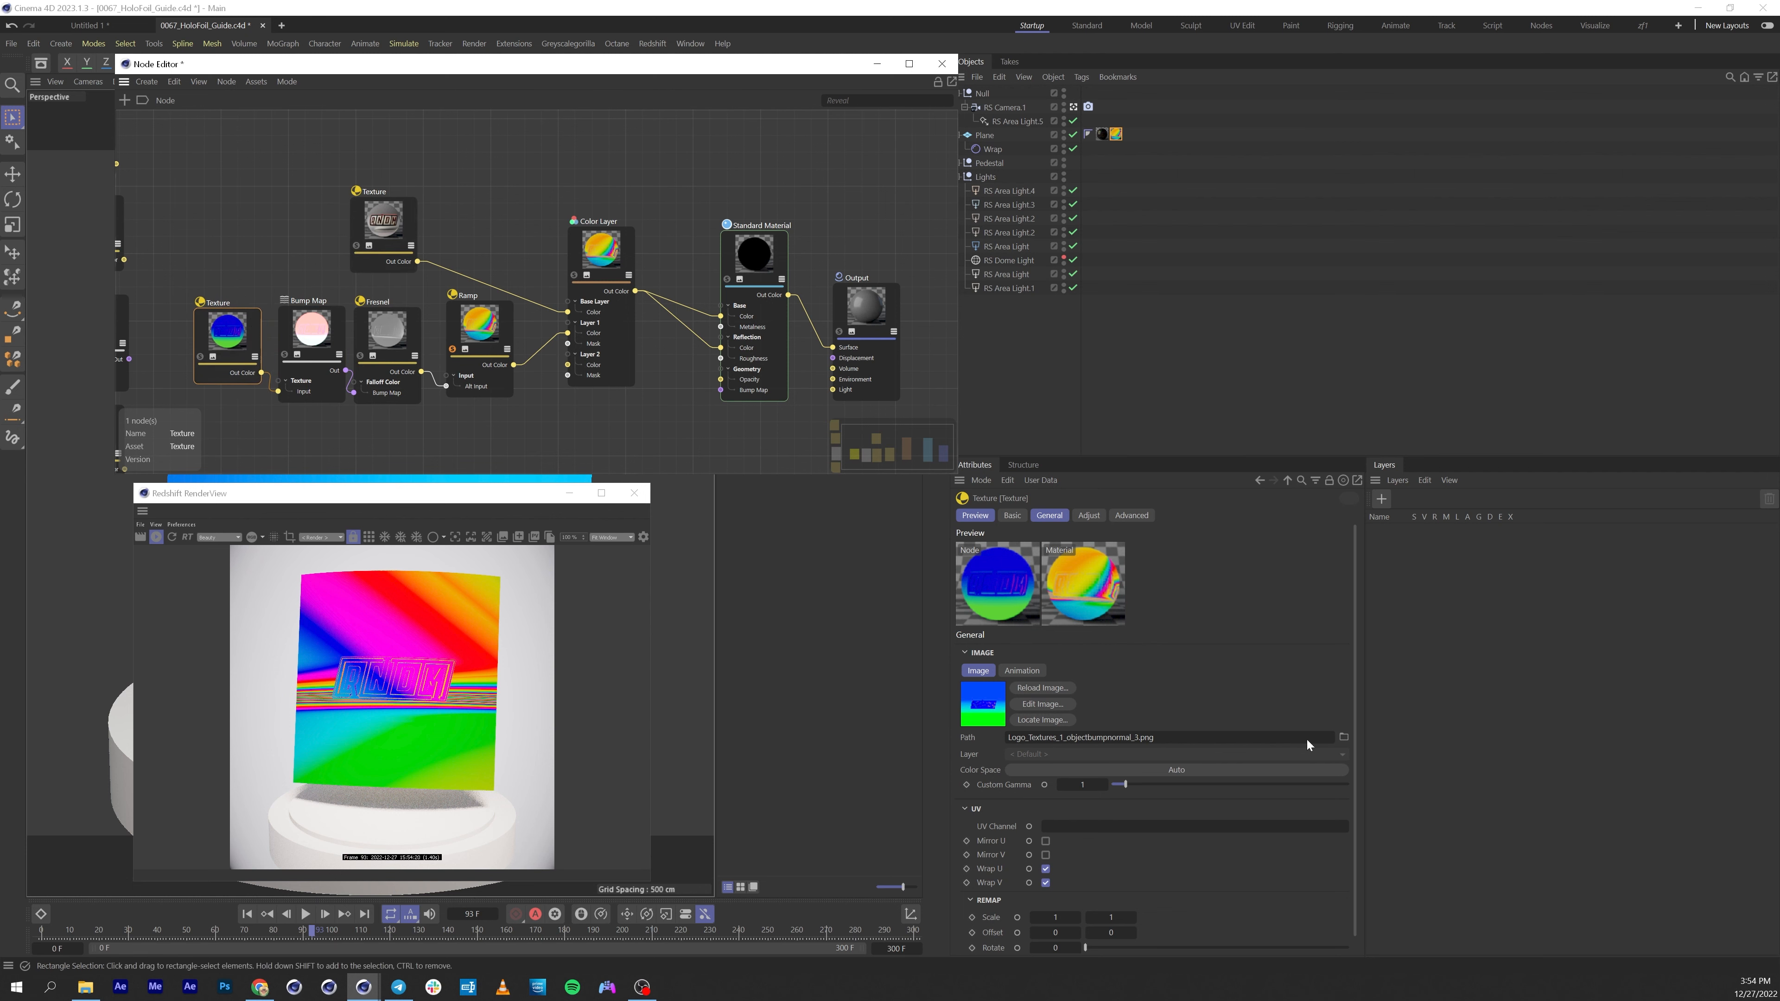
{"action": "left_click", "coordinate": [1343, 738]}
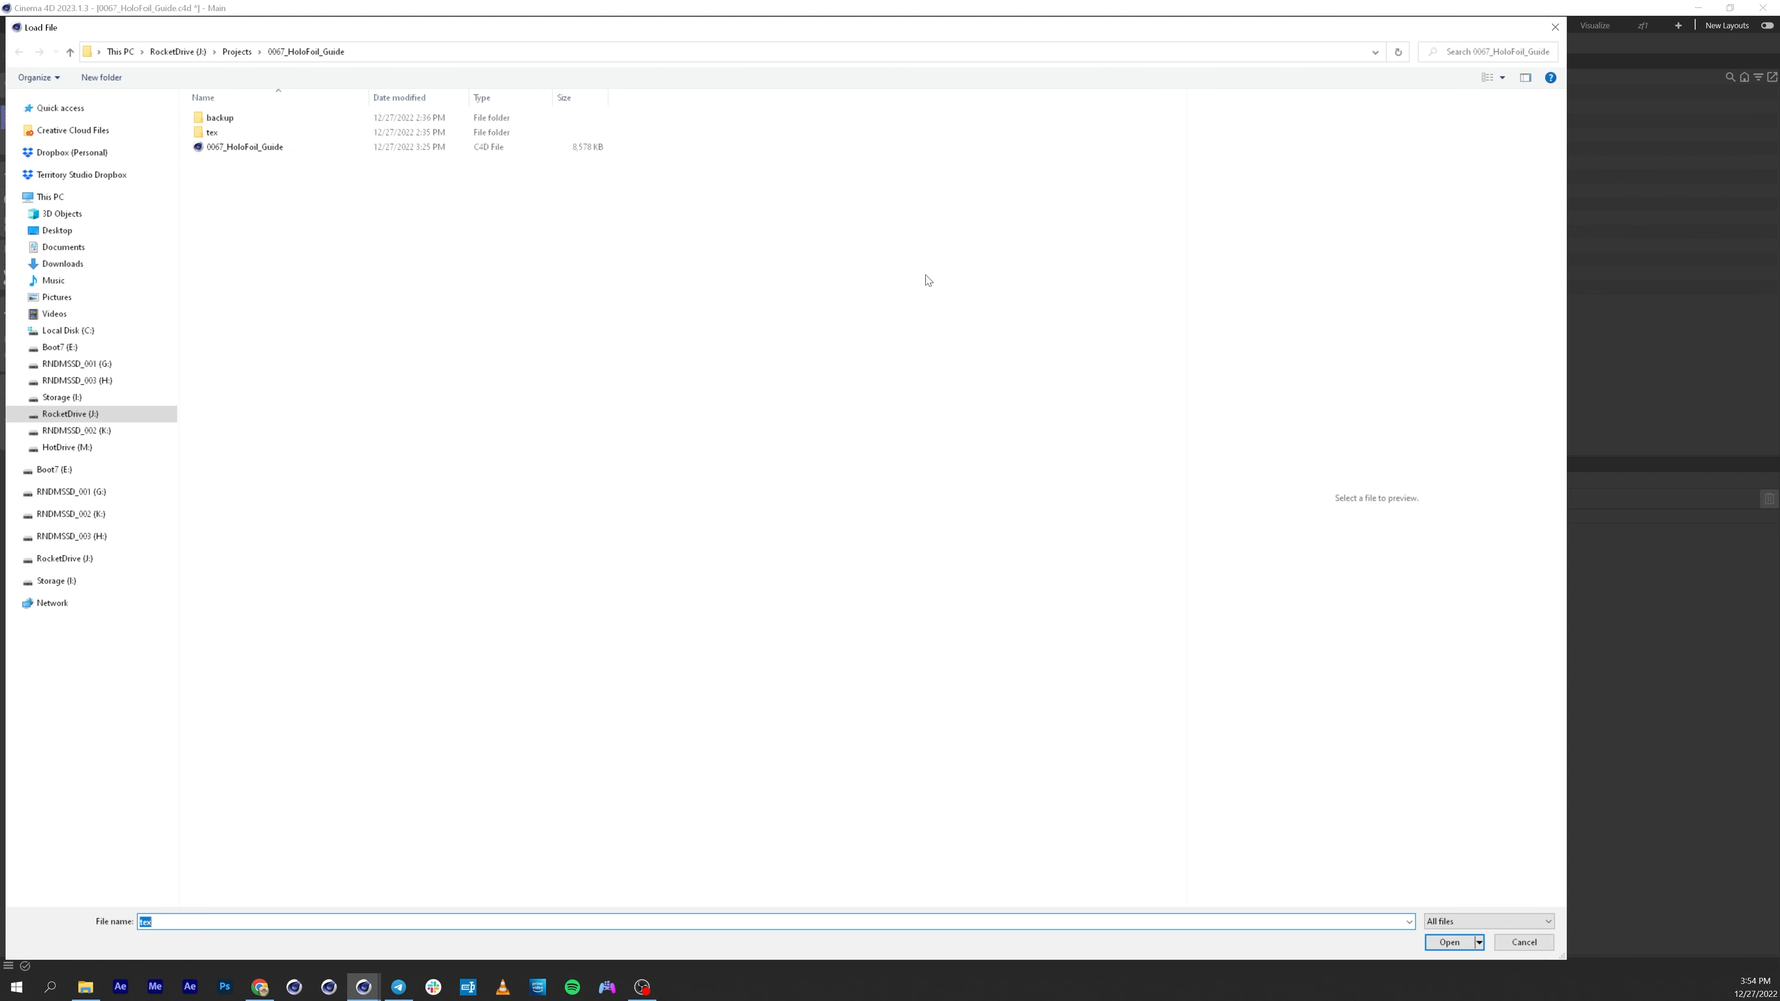
{"action": "double_click", "coordinate": [294, 135]}
{"action": "left_click", "coordinate": [579, 121]}
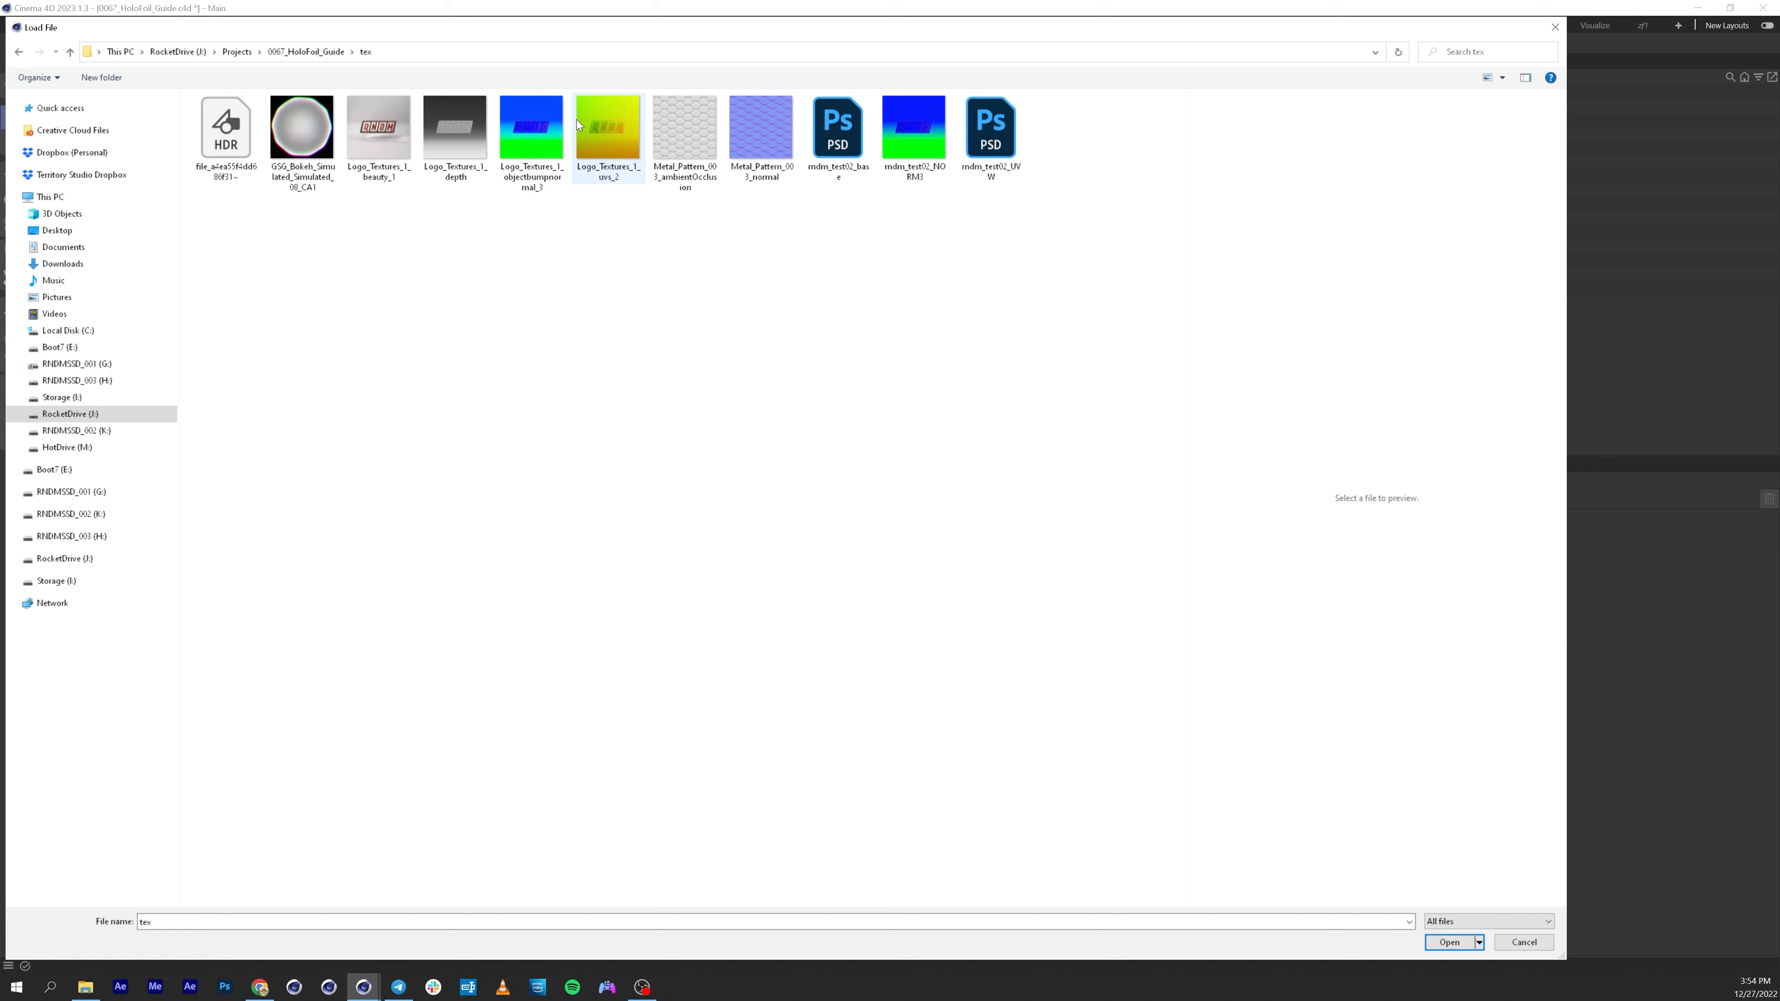
{"action": "left_click", "coordinate": [1449, 941]}
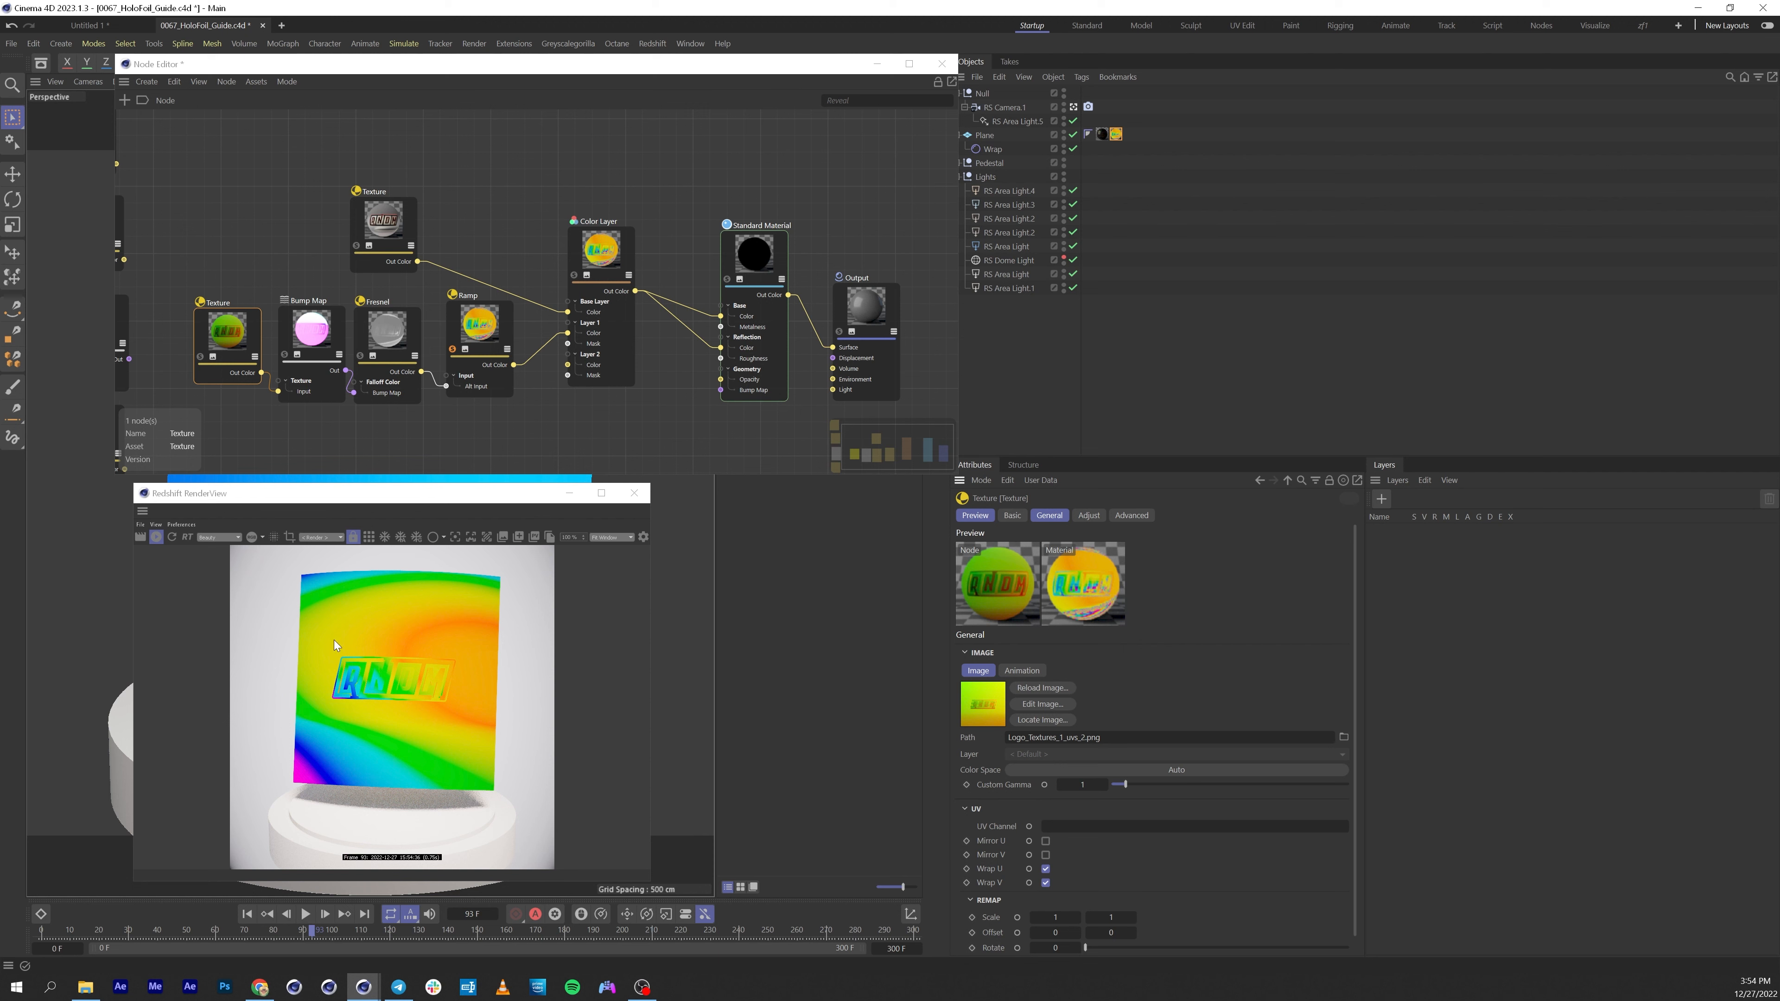
Scrub through the timeline and the rendered RNDM_foil_v03 video to review the holofoil result.
{"action": "left_click_drag", "start_coordinate": [302, 932], "coordinate": [370, 944]}
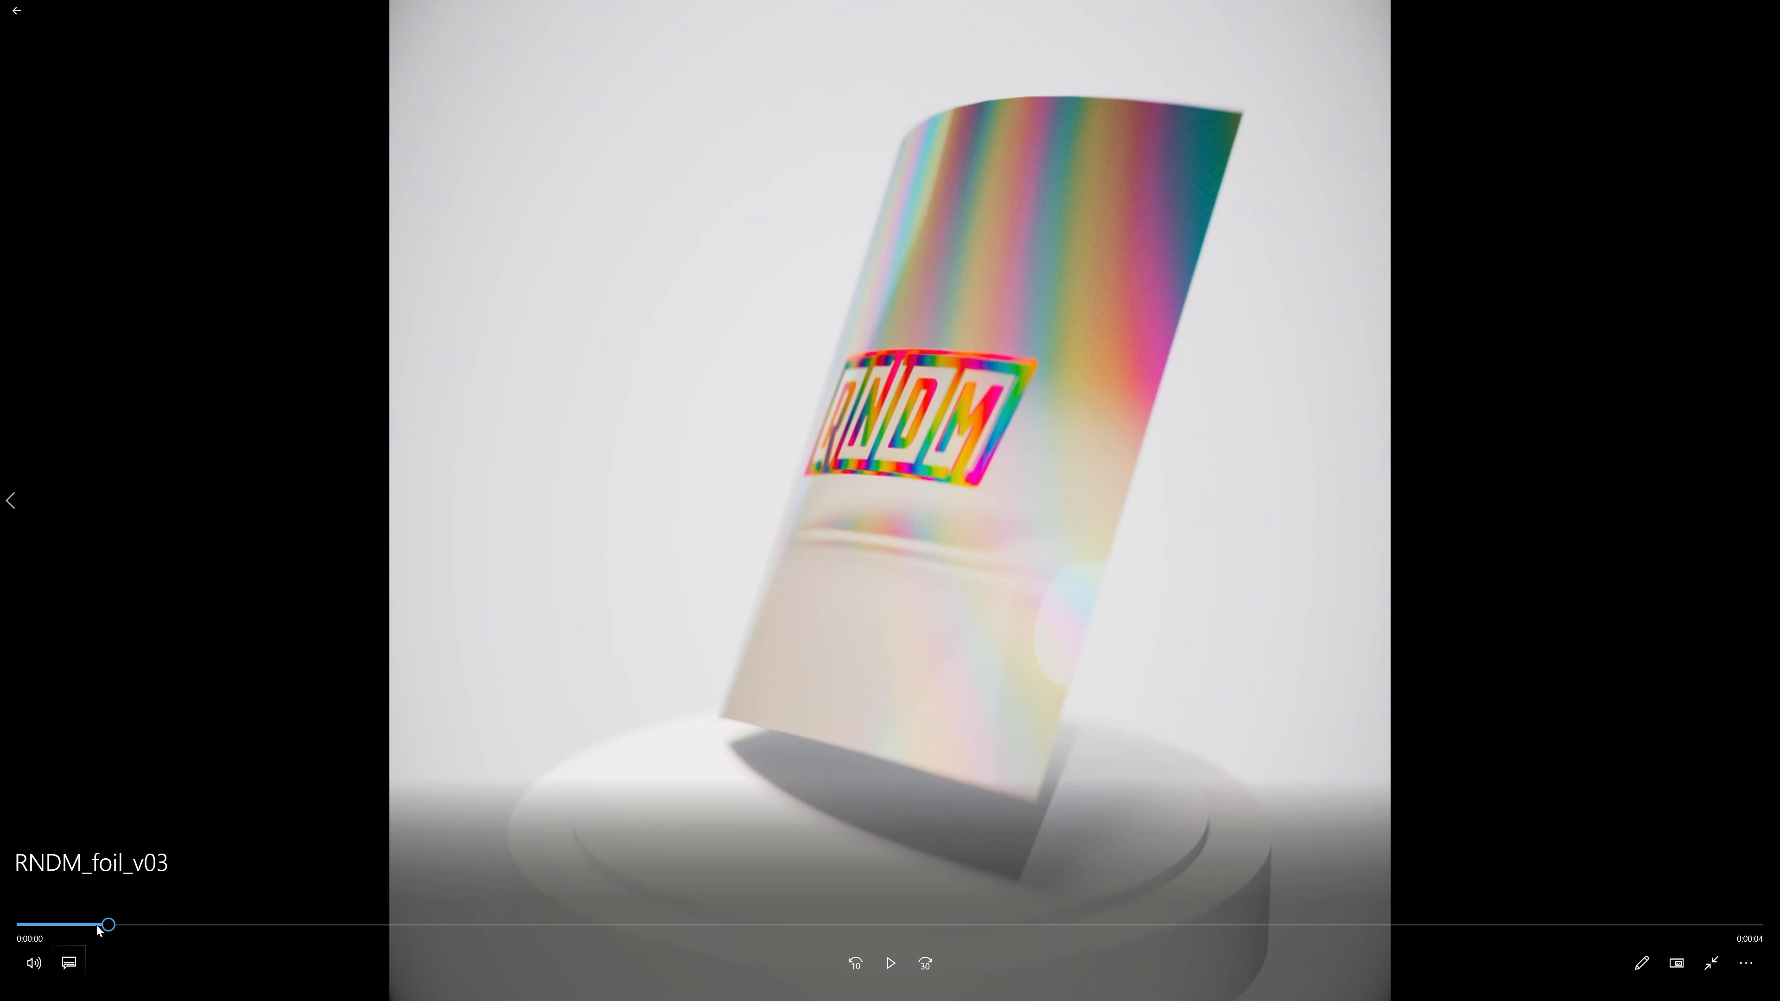
{"action": "left_click_drag", "start_coordinate": [97, 926], "coordinate": [424, 939]}
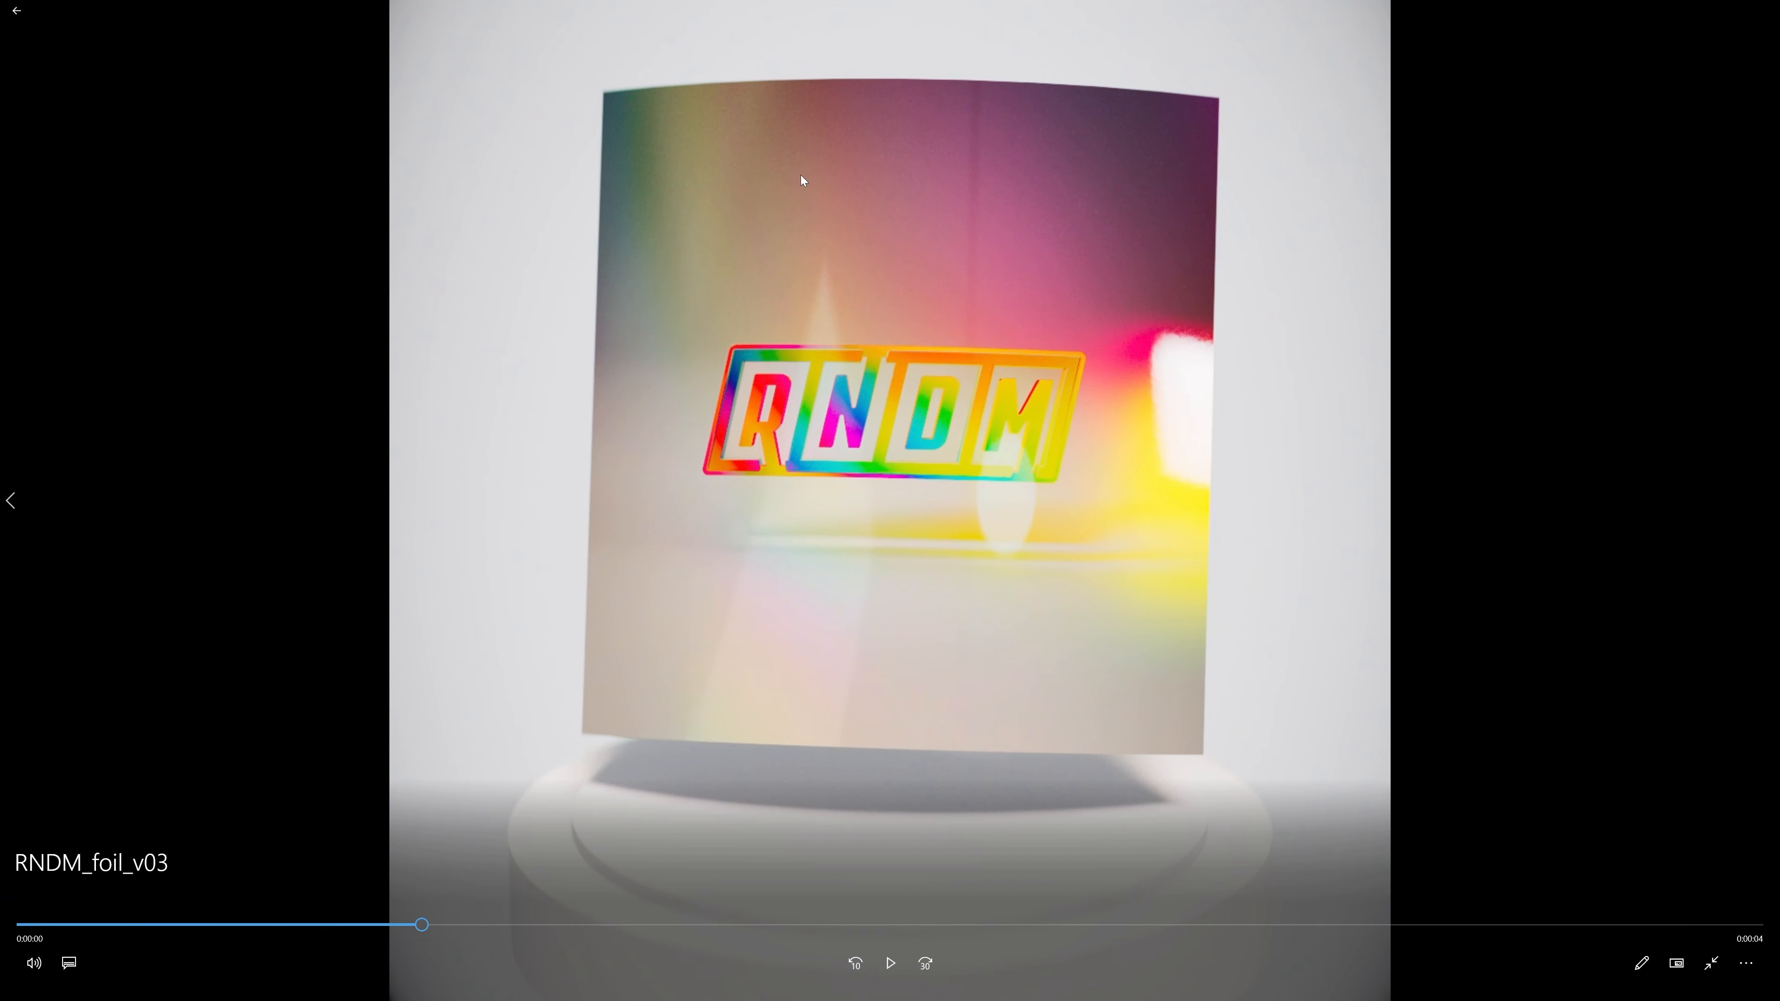